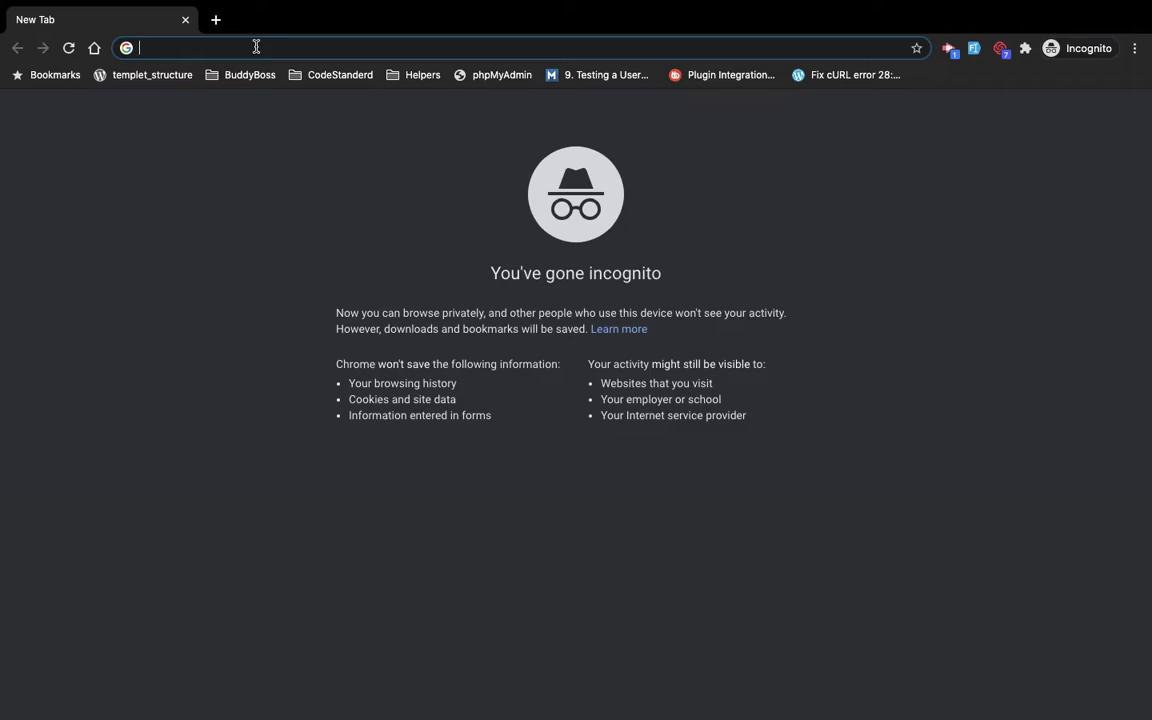
Step: Log in to wp.test/wp-admin/ with the browser's saved admin credentials
{"action": "type", "text": "wp"}
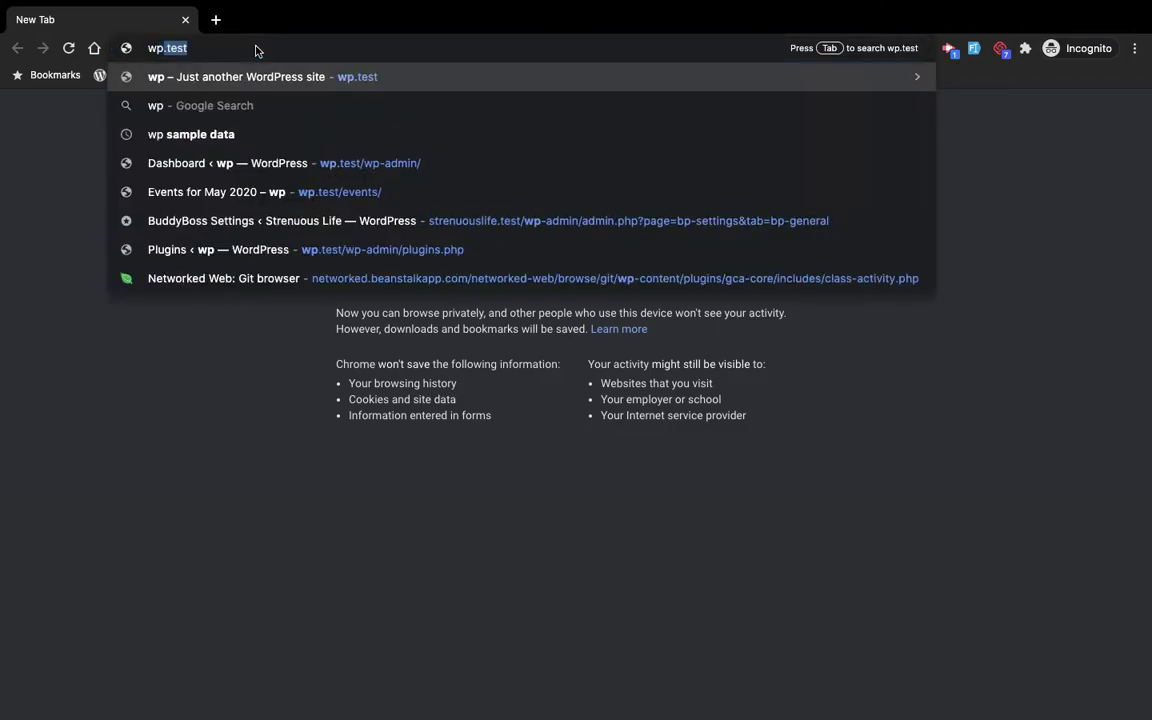
{"action": "type", "text": ".test/wp-admin/"}
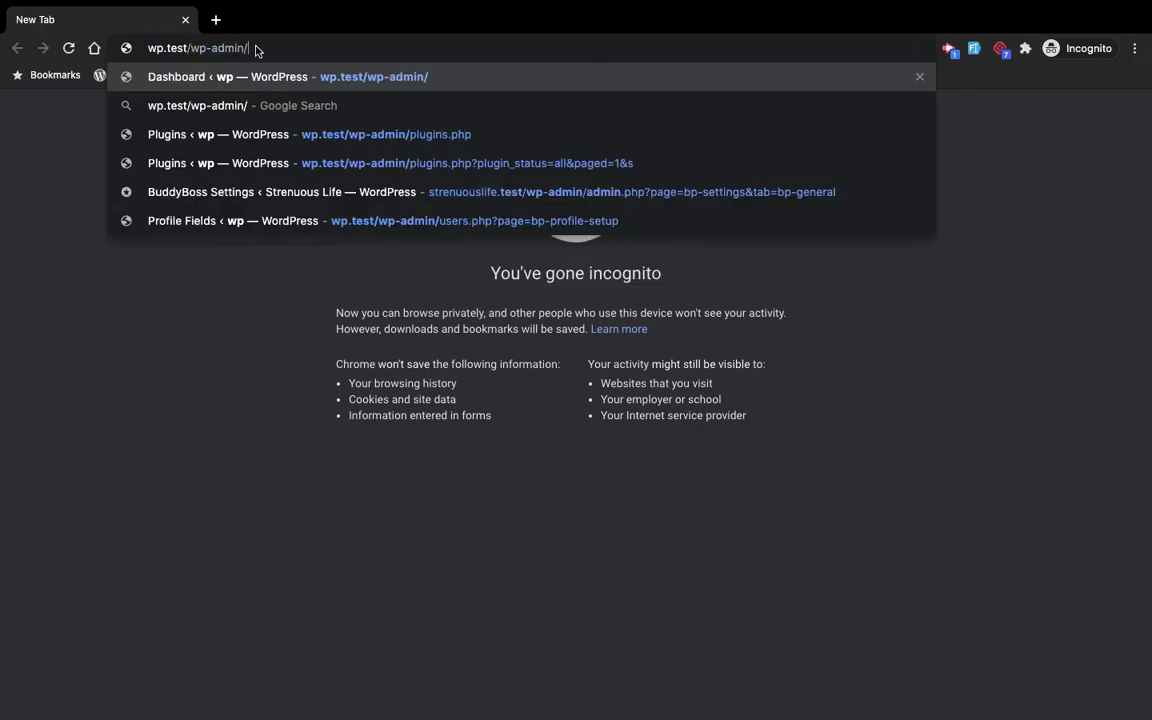
{"action": "key", "text": "Return"}
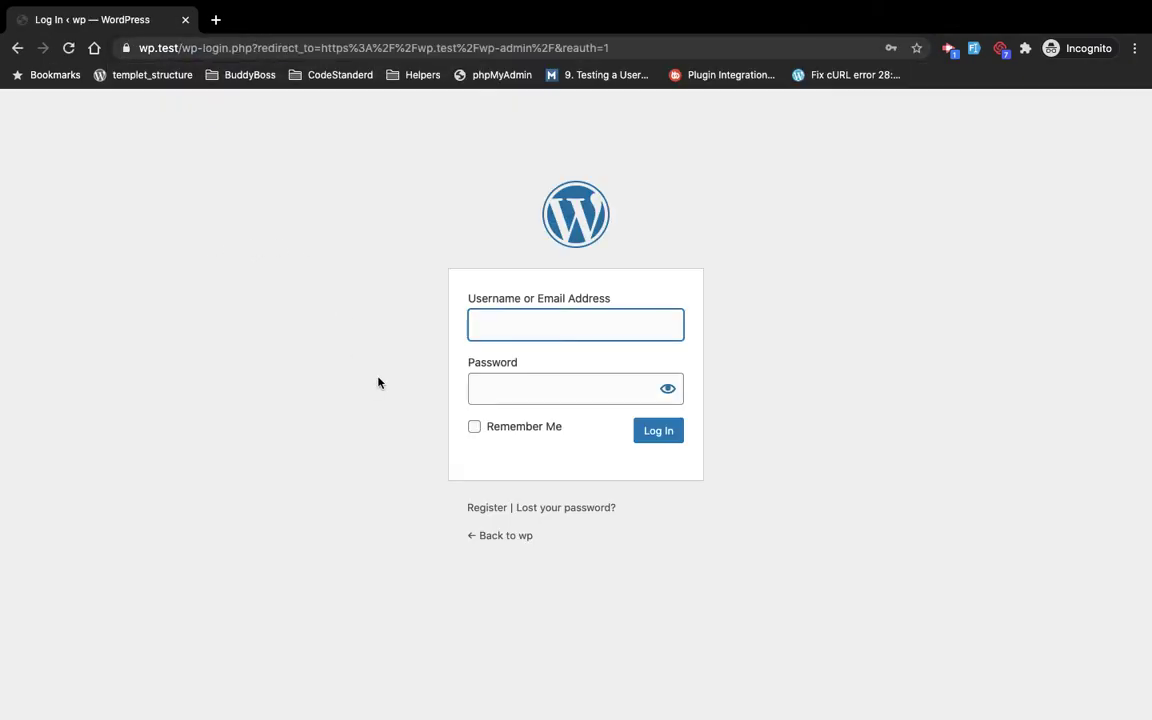
{"action": "type", "text": "admin"}
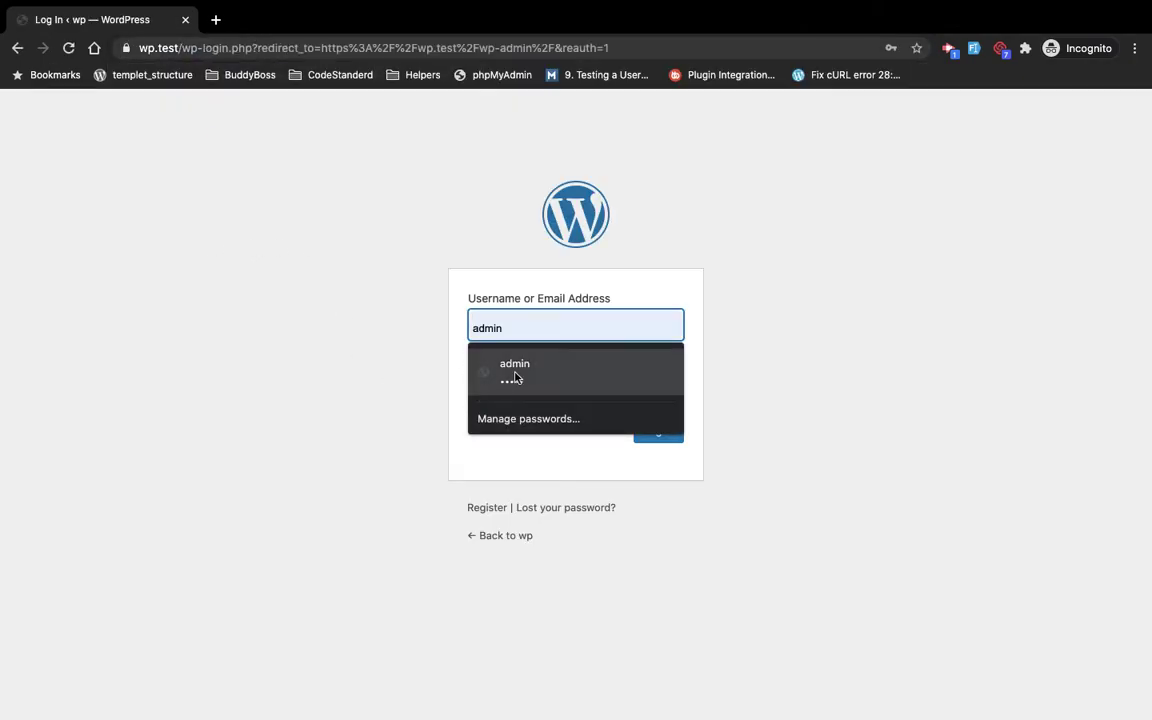
{"action": "left_click", "coordinate": [472, 365]}
{"action": "left_click", "coordinate": [506, 428]}
{"action": "left_click", "coordinate": [657, 432]}
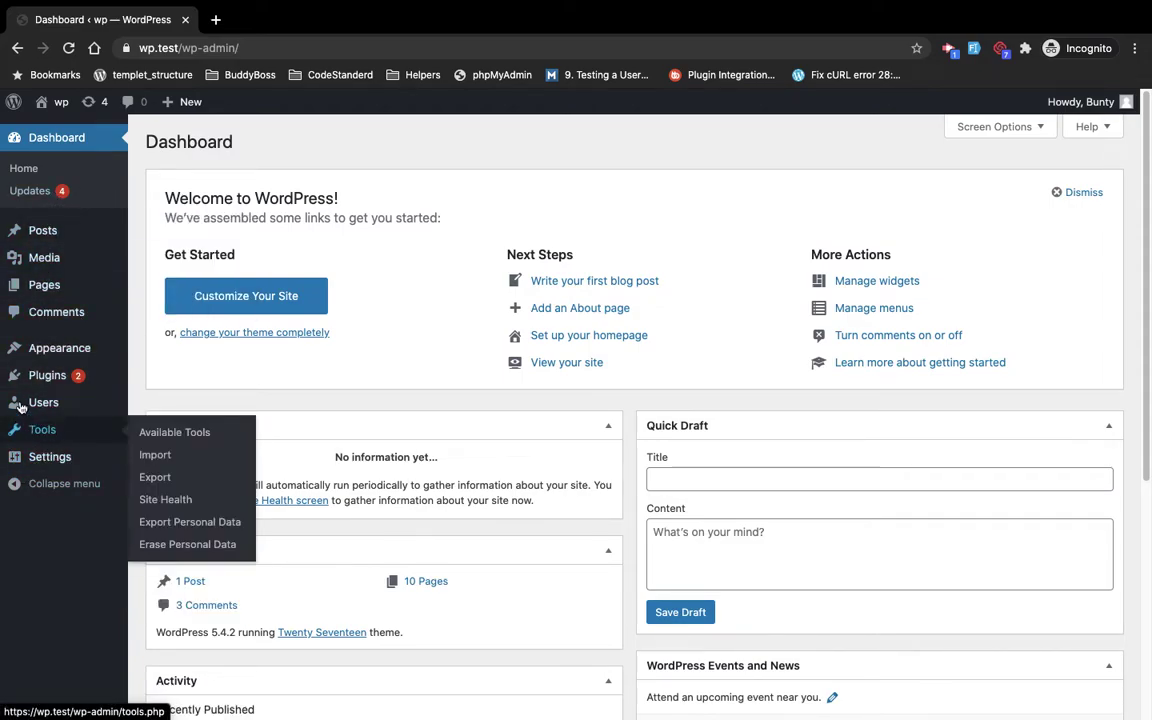
Step: Open the All Posts screen, which lists only the 'Hello world!' post
{"action": "mouse_move", "coordinate": [58, 228]}
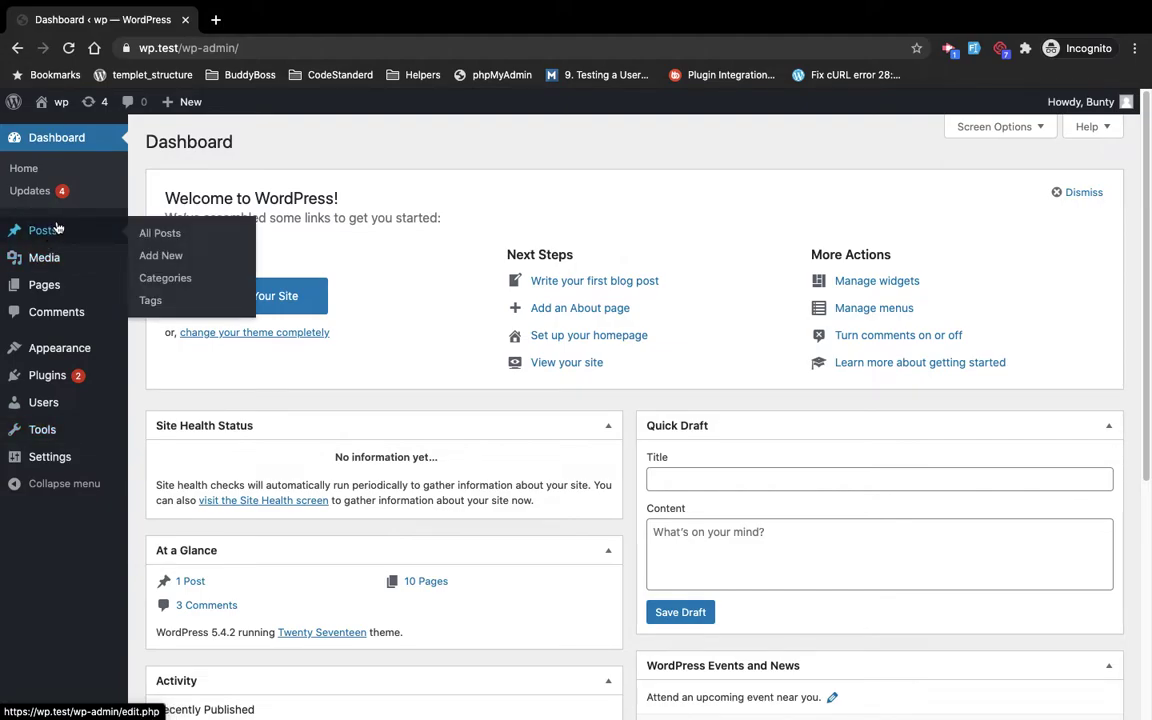
{"action": "mouse_move", "coordinate": [83, 407]}
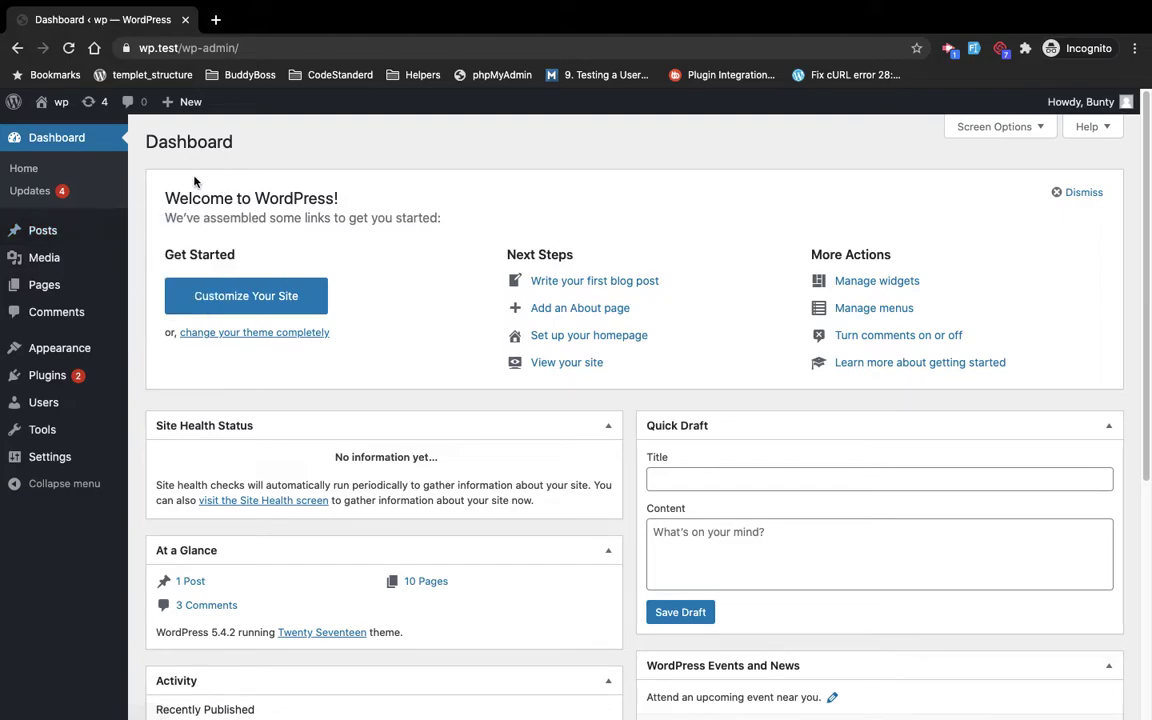
{"action": "scroll", "coordinate": [140, 236], "scroll_direction": "down", "scroll_amount": 8}
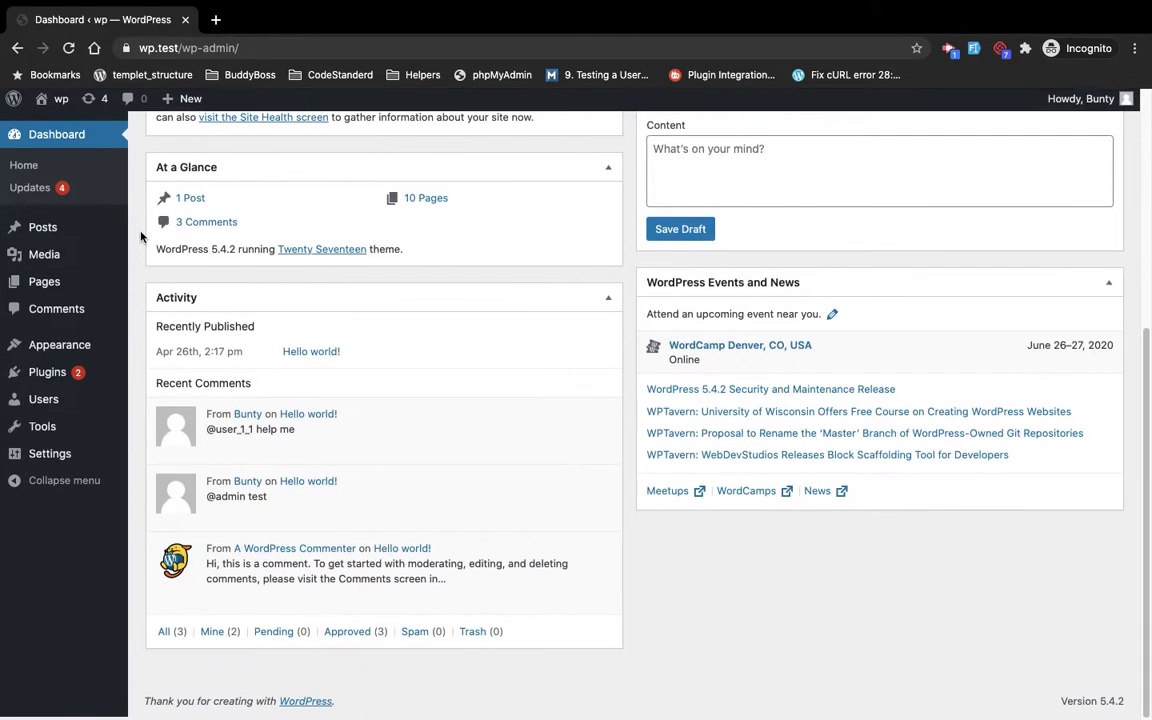
{"action": "scroll", "coordinate": [140, 236], "scroll_direction": "up", "scroll_amount": 8}
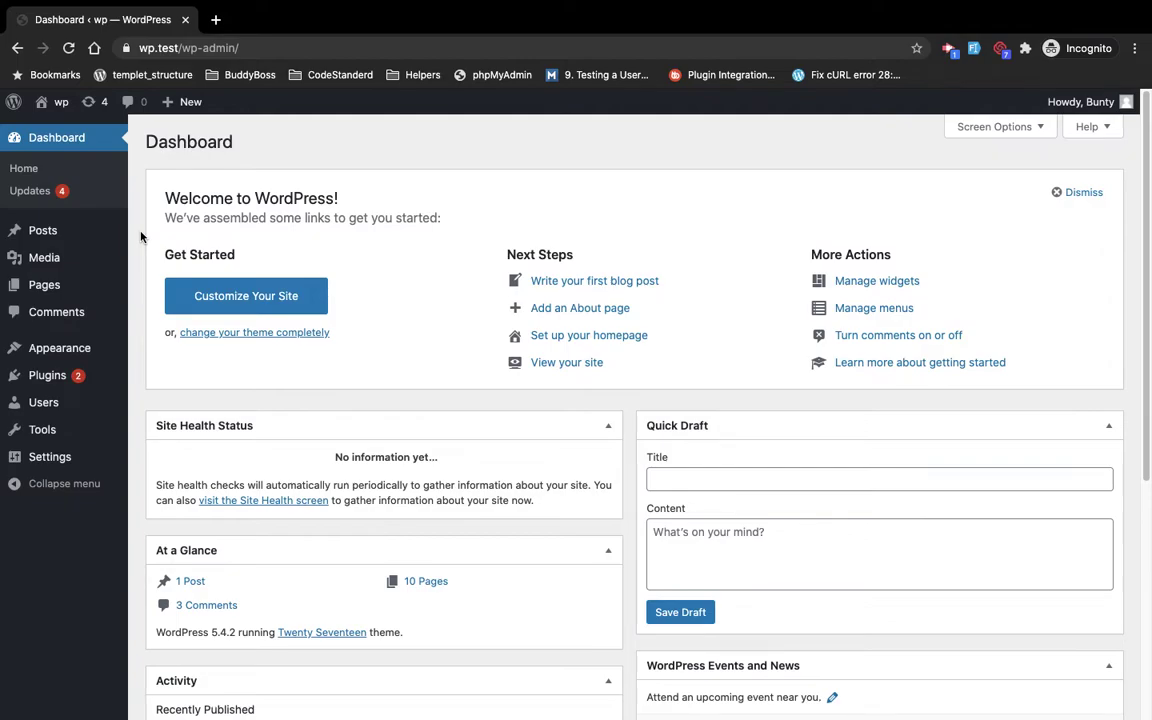
{"action": "left_click", "coordinate": [50, 233]}
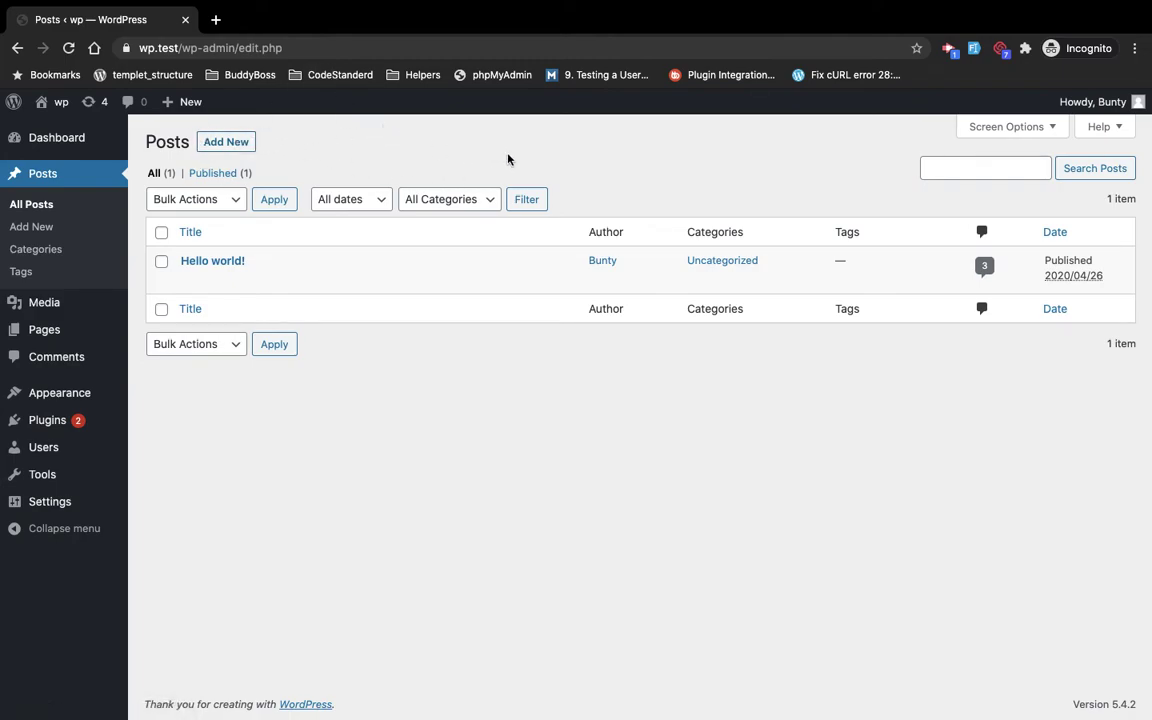
Step: Start a new post titled 'Title 1' with the body 'This is post content'
{"action": "left_click", "coordinate": [233, 143]}
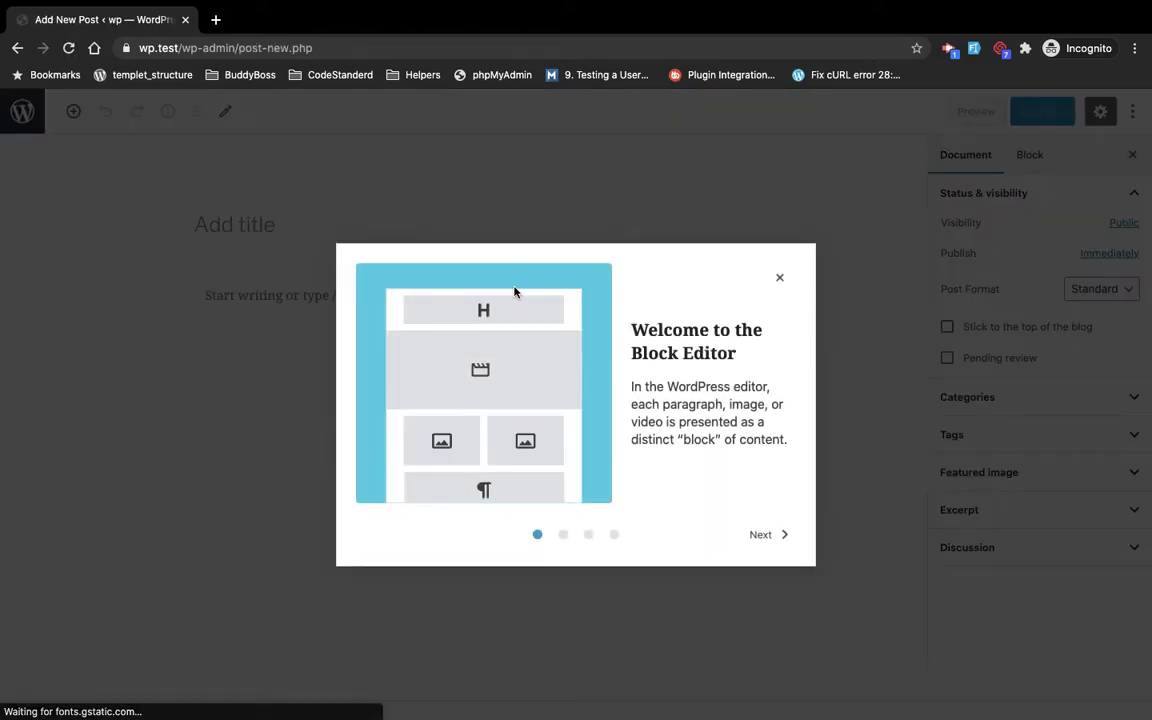
{"action": "left_click", "coordinate": [779, 280]}
{"action": "left_click", "coordinate": [314, 240]}
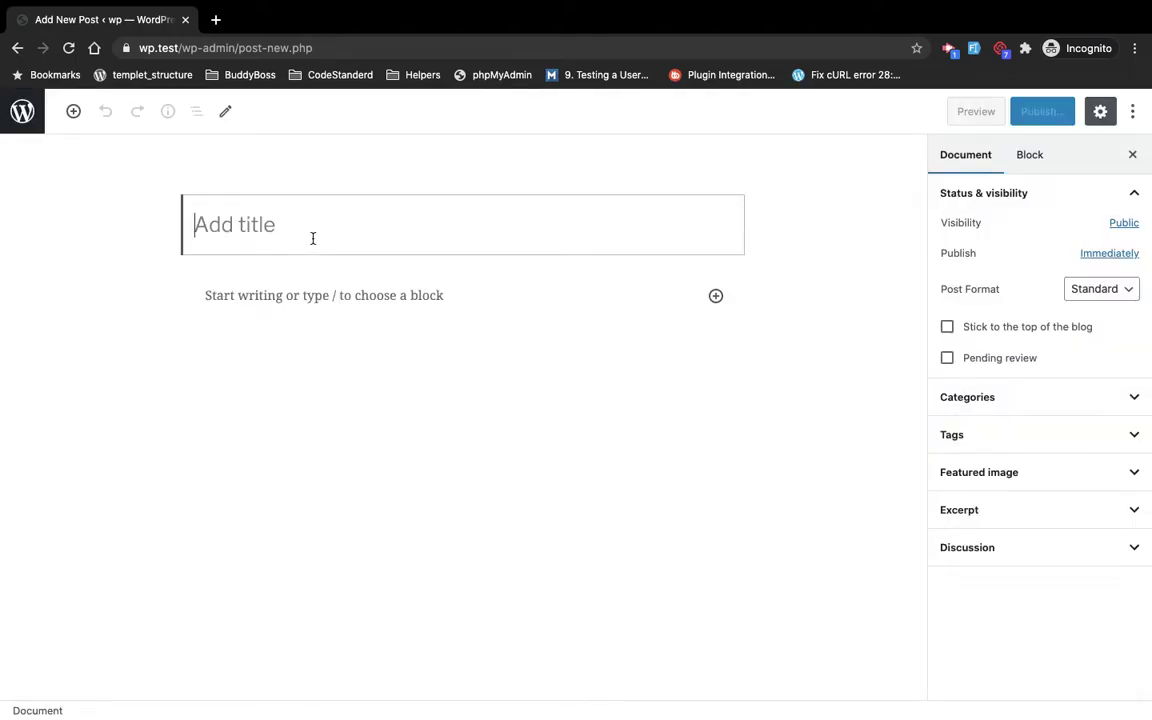
{"action": "type", "text": "Title"}
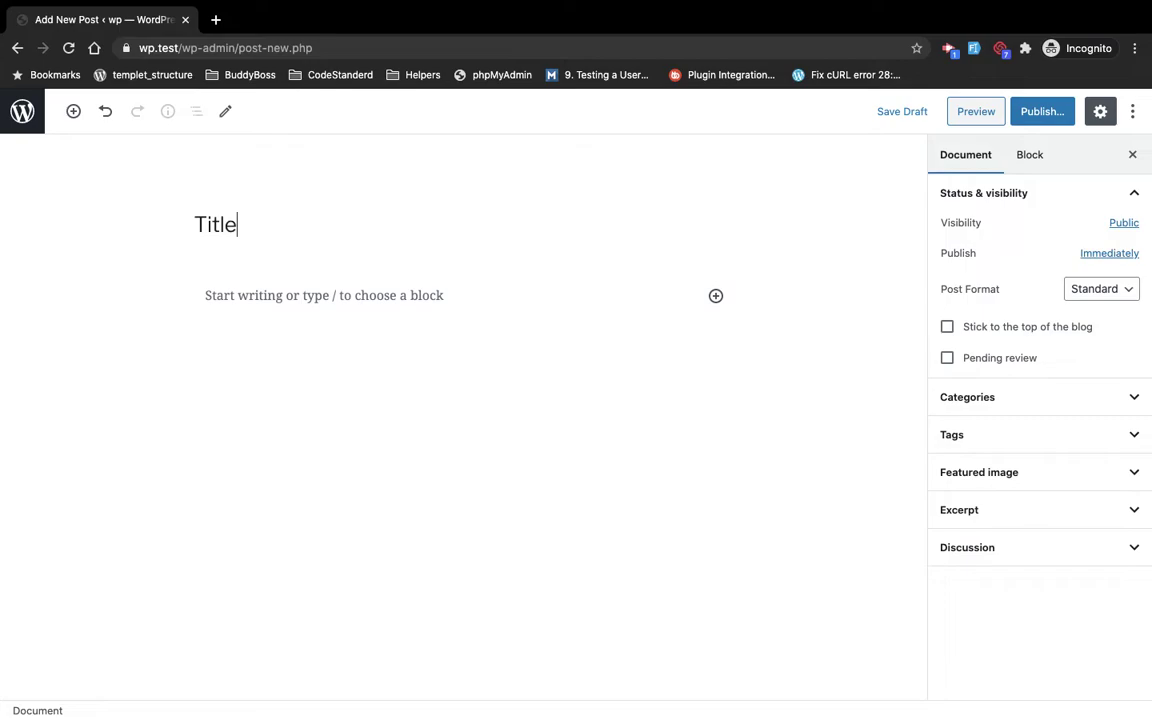
{"action": "type", "text": " 1"}
{"action": "left_click", "coordinate": [317, 294]}
{"action": "type", "text": "This"}
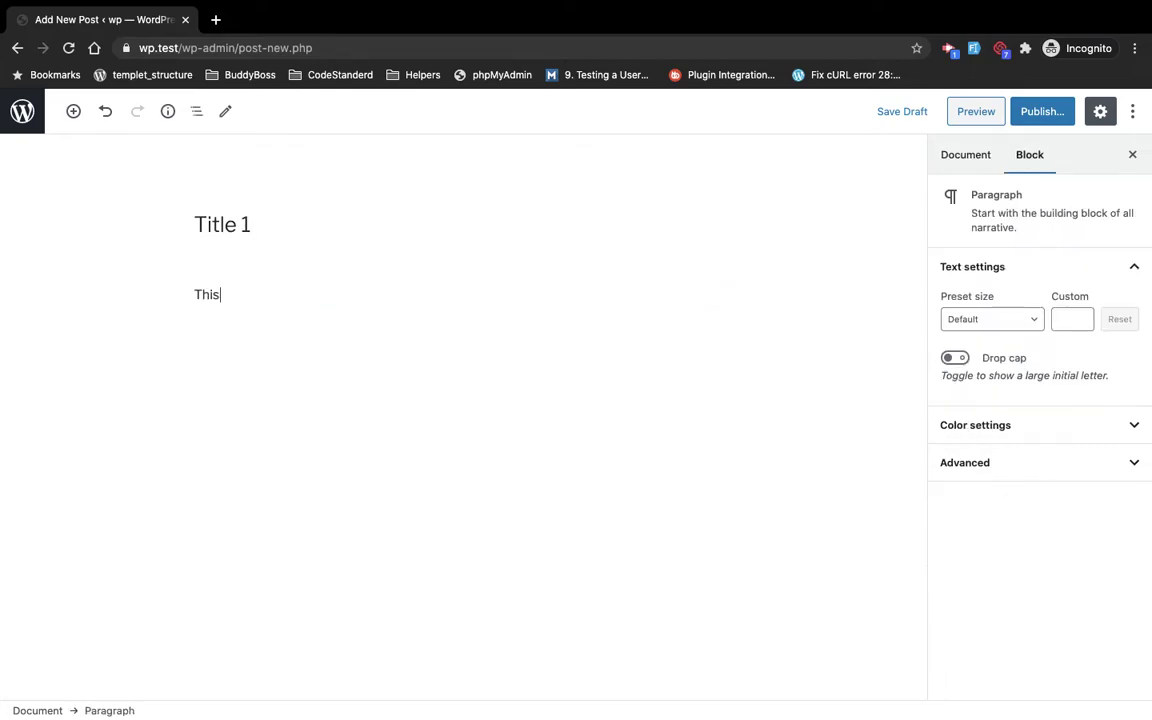
{"action": "type", "text": " is post content"}
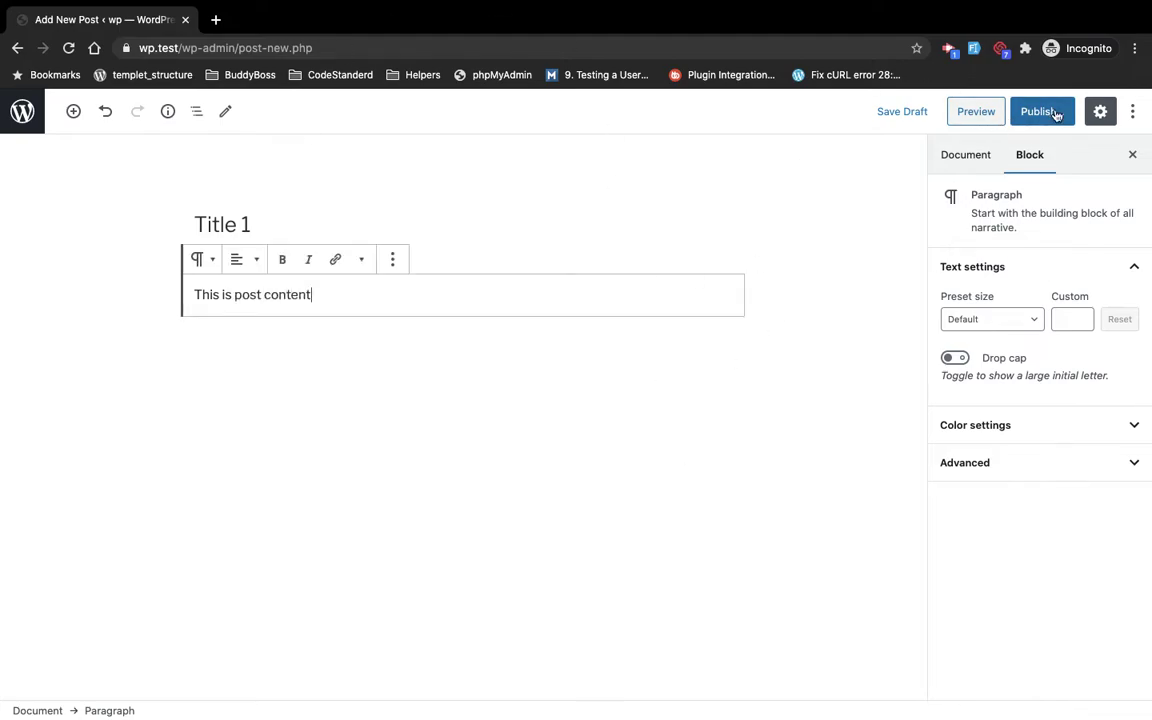
Step: Publish Title 1 and view its live page at wp.test/title-1/
{"action": "left_click", "coordinate": [1039, 145]}
{"action": "left_click", "coordinate": [1042, 114]}
{"action": "left_click", "coordinate": [1042, 112]}
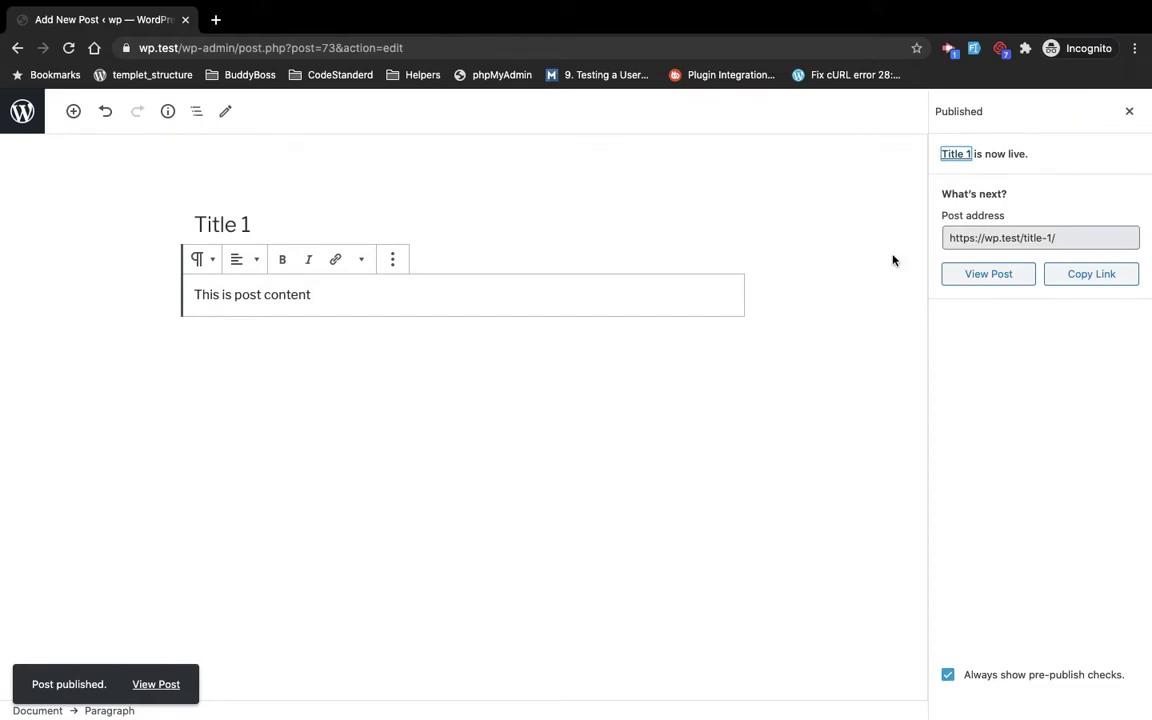
{"action": "left_click", "coordinate": [993, 277]}
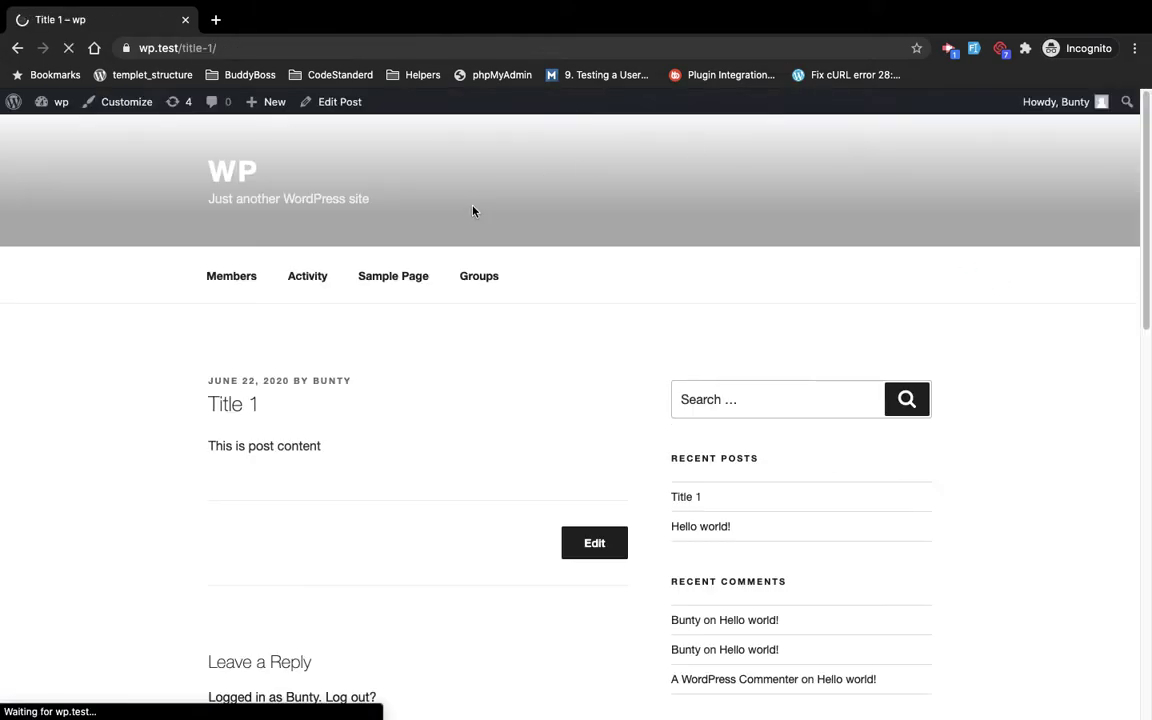
{"action": "scroll", "coordinate": [520, 457], "scroll_direction": "down", "scroll_amount": 2}
{"action": "scroll", "coordinate": [551, 455], "scroll_direction": "down", "scroll_amount": 1}
{"action": "scroll", "coordinate": [550, 455], "scroll_direction": "up", "scroll_amount": 3}
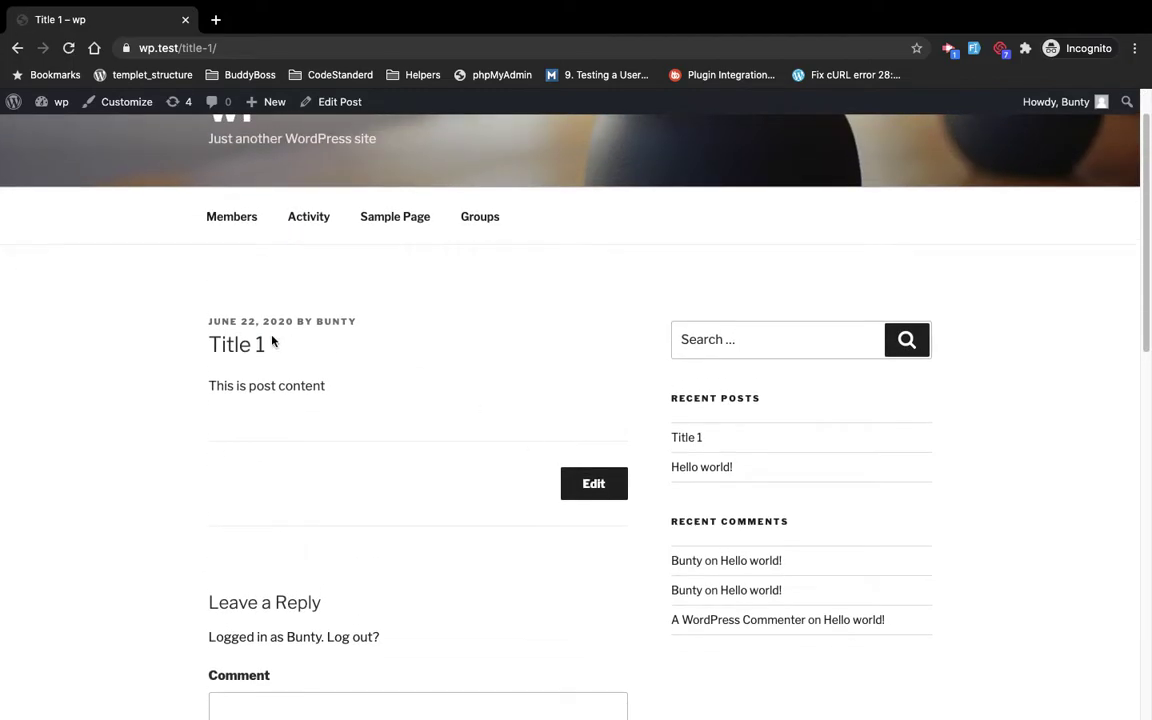
{"action": "left_click_drag", "start_coordinate": [211, 384], "coordinate": [293, 365]}
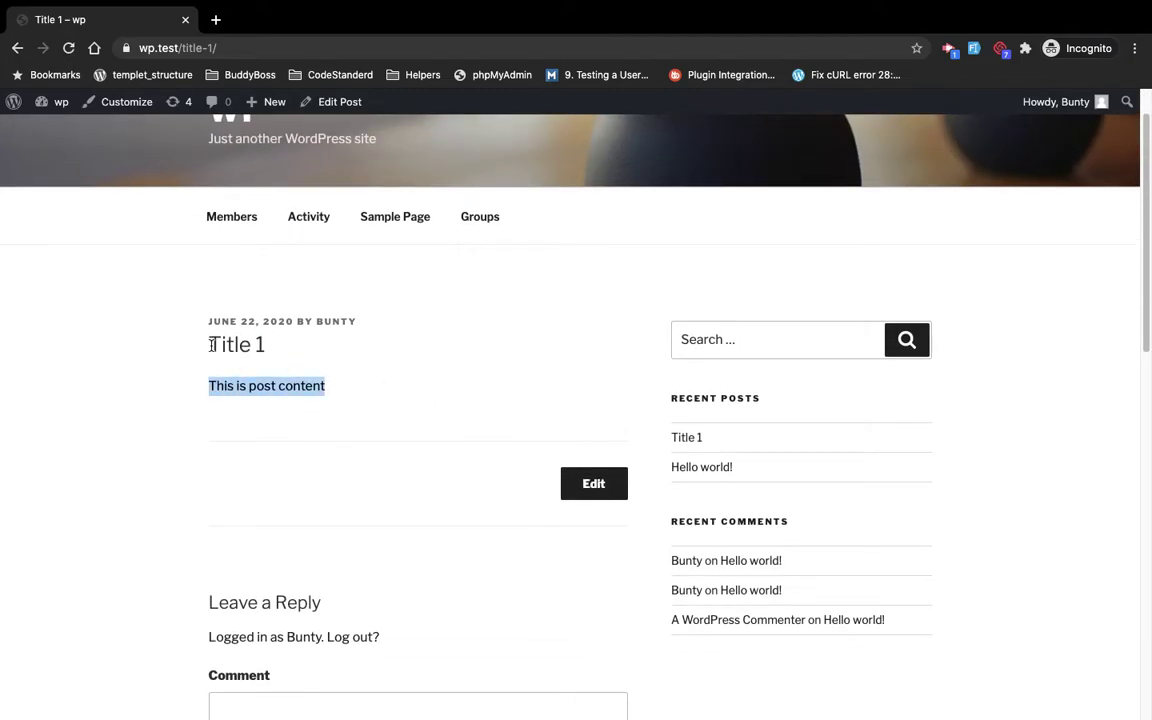
{"action": "left_click_drag", "start_coordinate": [211, 342], "coordinate": [348, 347]}
{"action": "left_click_drag", "start_coordinate": [208, 390], "coordinate": [579, 378]}
{"action": "scroll", "coordinate": [224, 316], "scroll_direction": "down", "scroll_amount": 1}
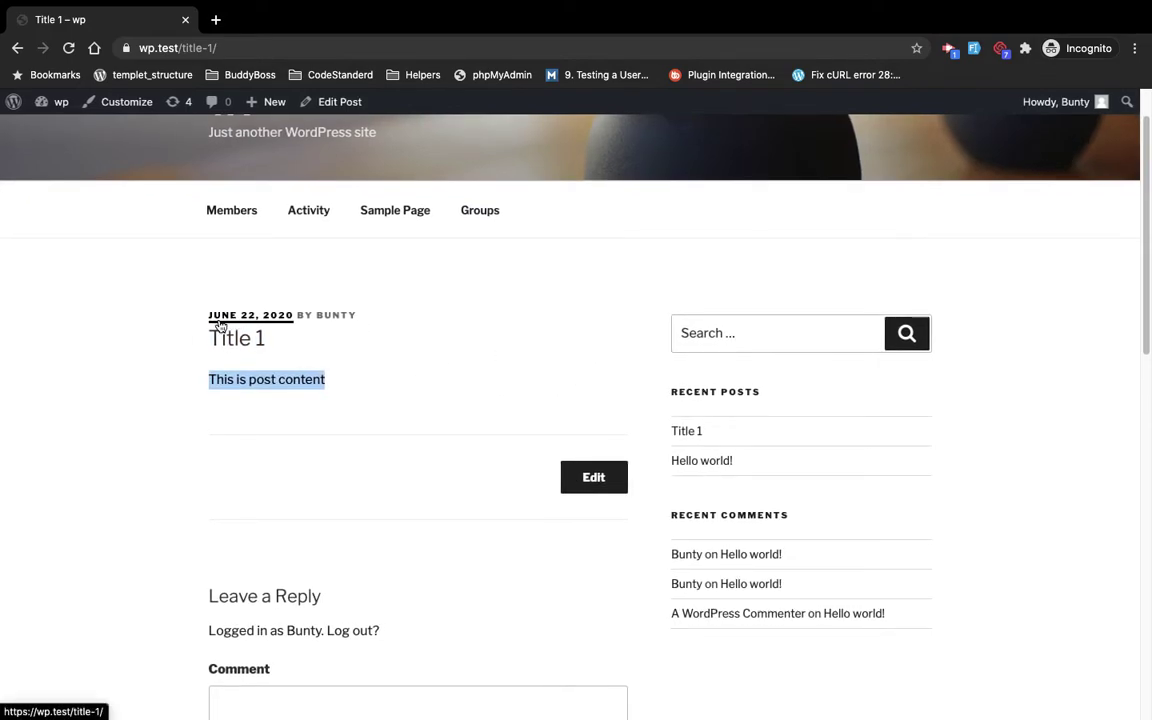
{"action": "left_click_drag", "start_coordinate": [297, 316], "coordinate": [366, 317]}
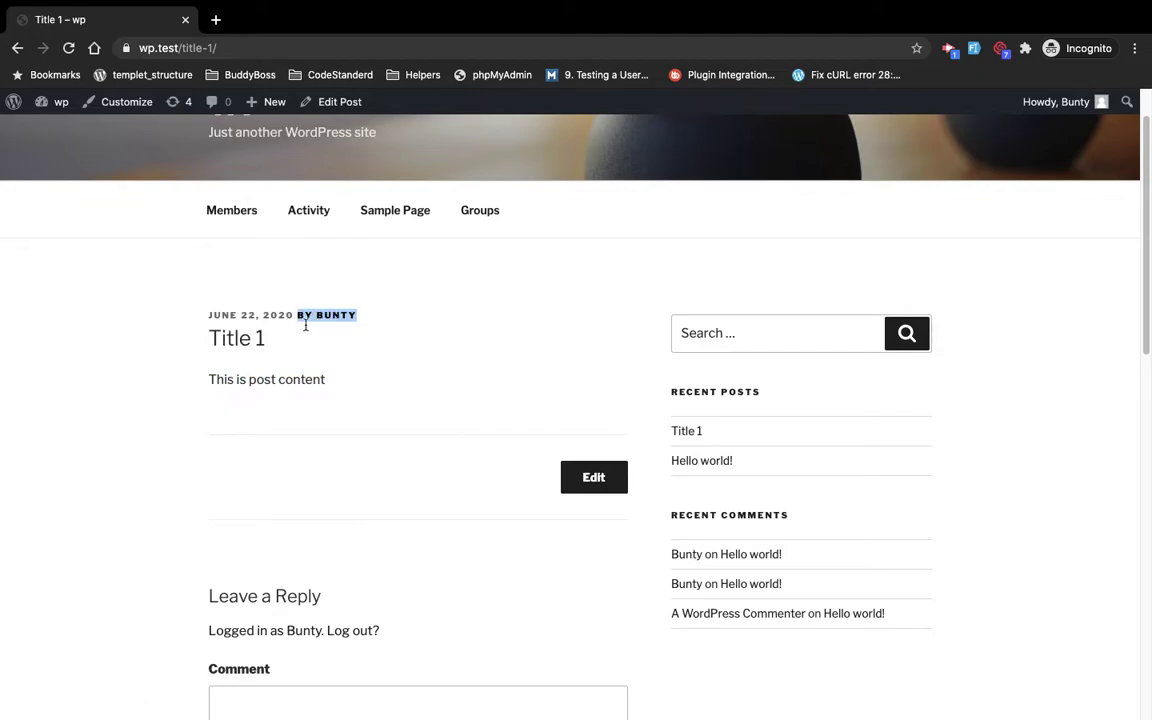
{"action": "left_click", "coordinate": [314, 289]}
{"action": "scroll", "coordinate": [446, 453], "scroll_direction": "down", "scroll_amount": 5}
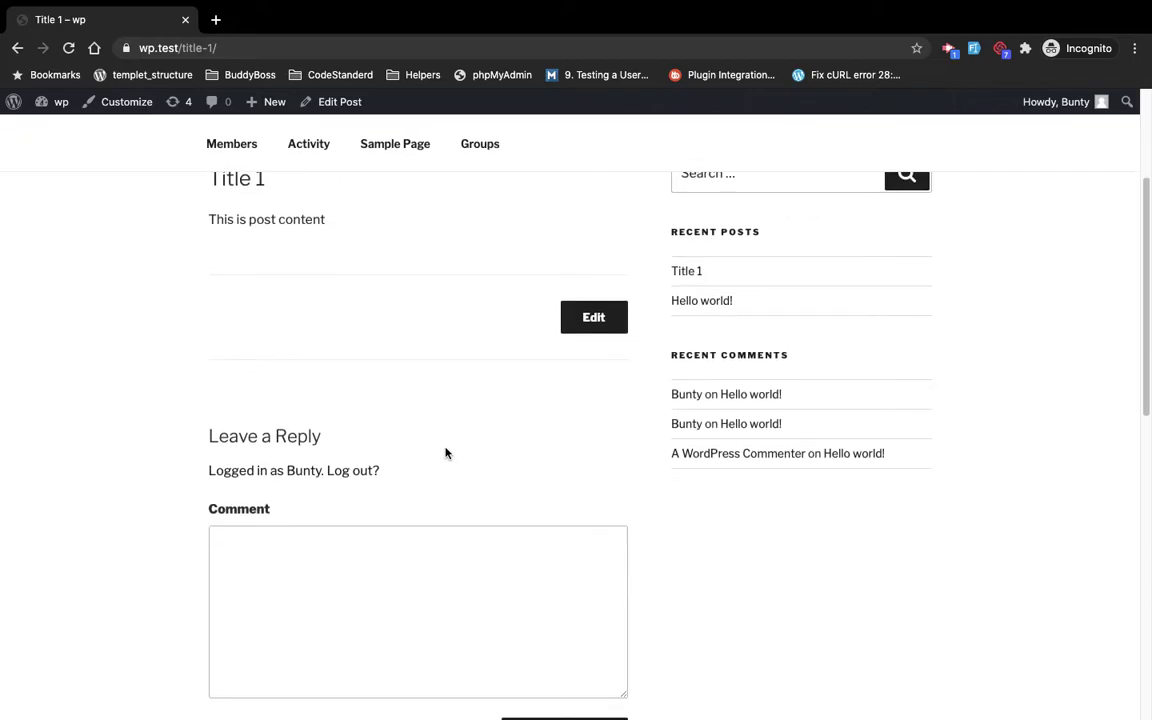
{"action": "scroll", "coordinate": [445, 453], "scroll_direction": "up", "scroll_amount": 6}
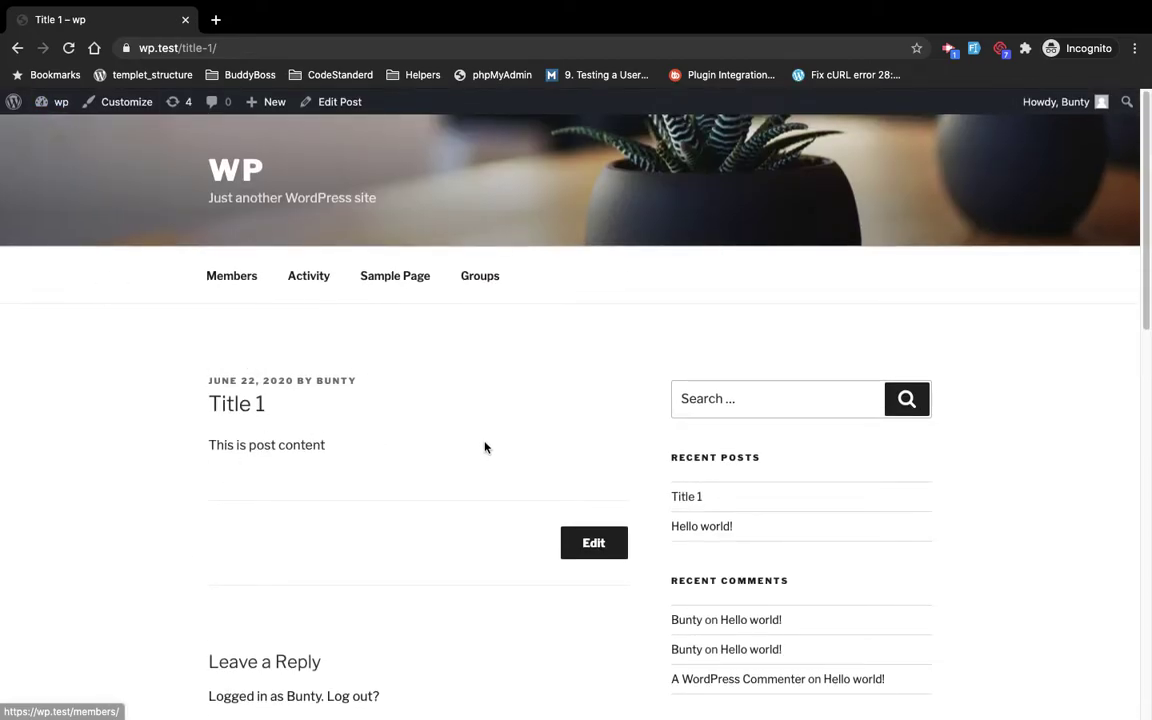
{"action": "scroll", "coordinate": [484, 447], "scroll_direction": "down", "scroll_amount": 3}
{"action": "scroll", "coordinate": [484, 447], "scroll_direction": "up", "scroll_amount": 3}
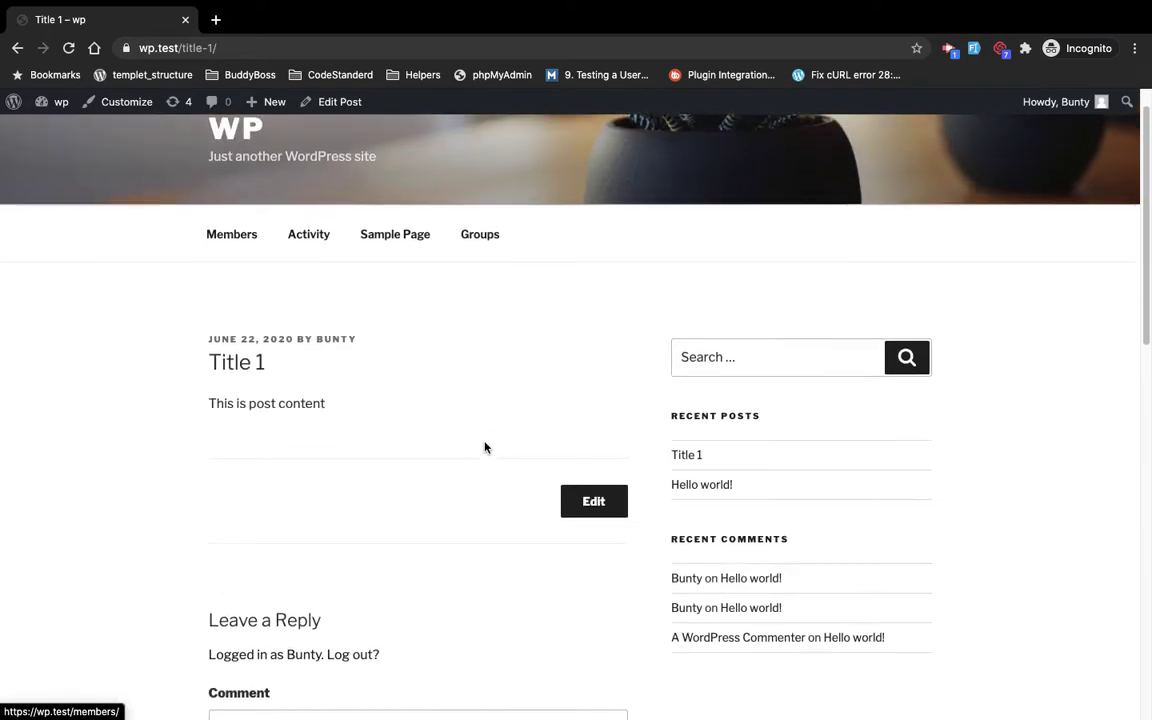
{"action": "mouse_move", "coordinate": [57, 102]}
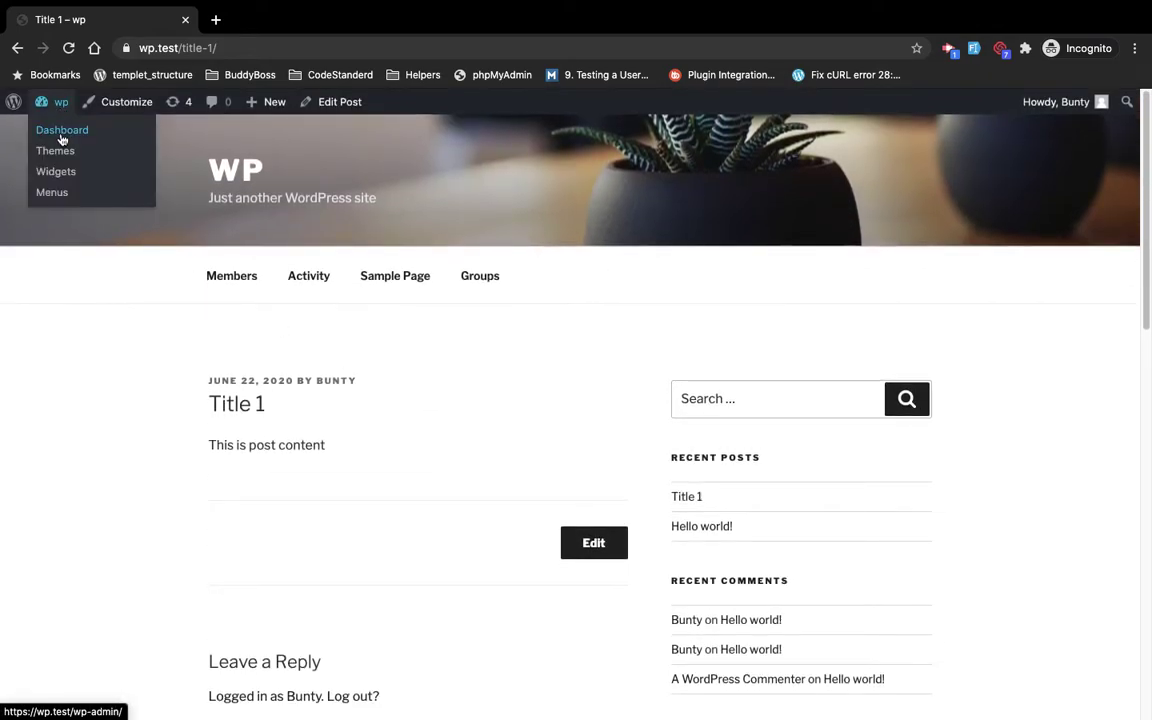
Step: Add the categories 'Category 1' and 'category 2' under Posts > Categories
{"action": "left_click", "coordinate": [62, 131]}
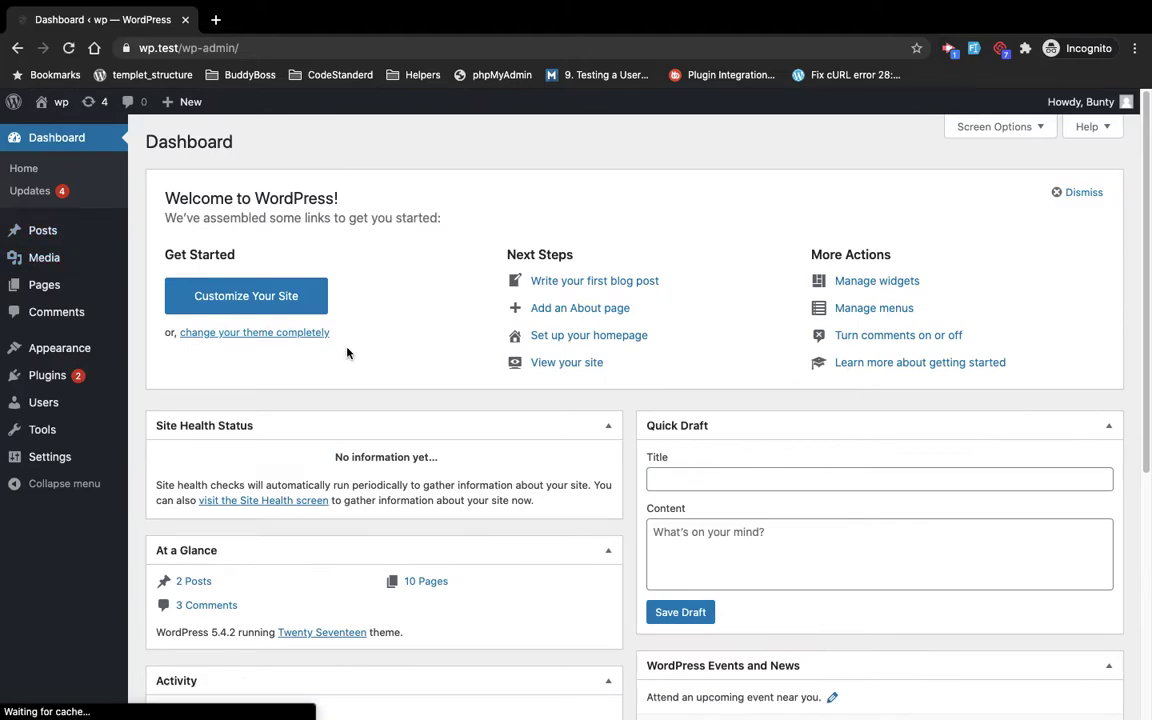
{"action": "mouse_move", "coordinate": [26, 231]}
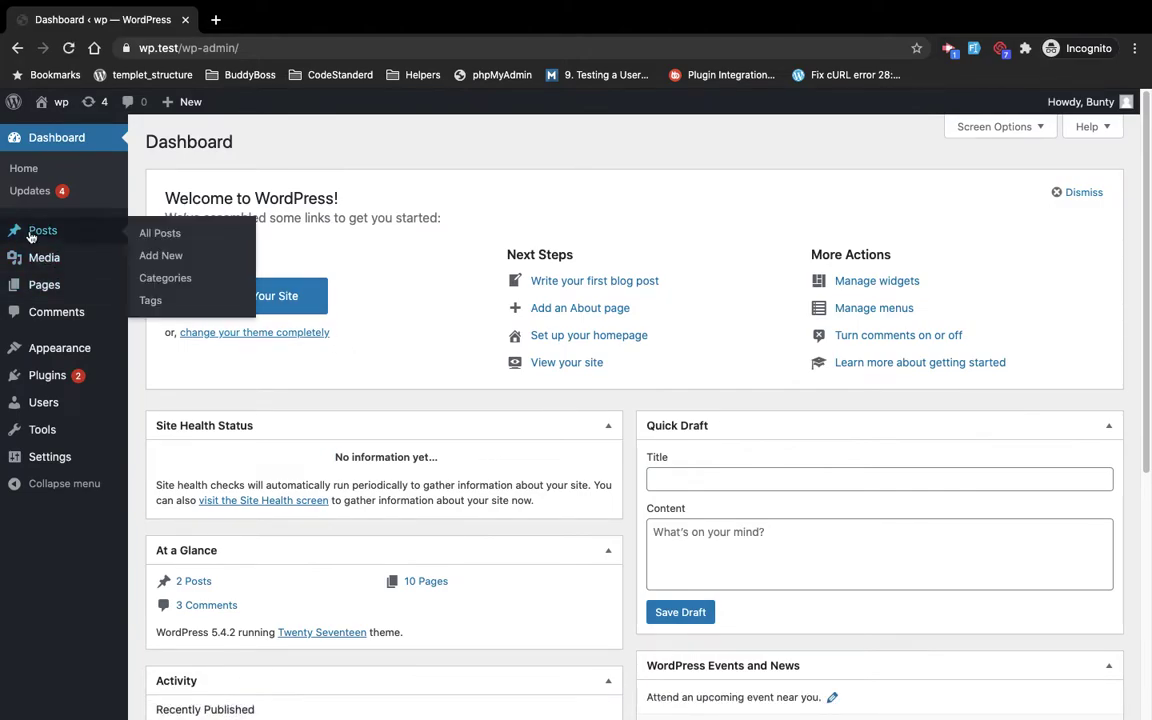
{"action": "left_click", "coordinate": [157, 279]}
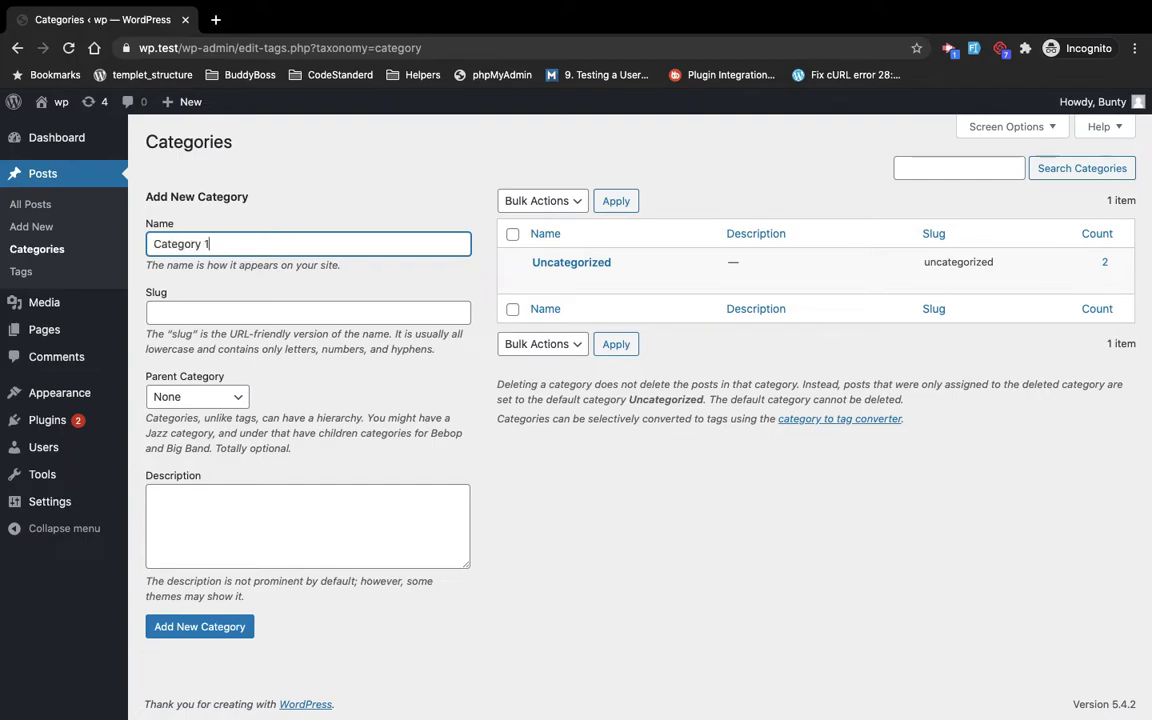
{"action": "key", "text": "Return"}
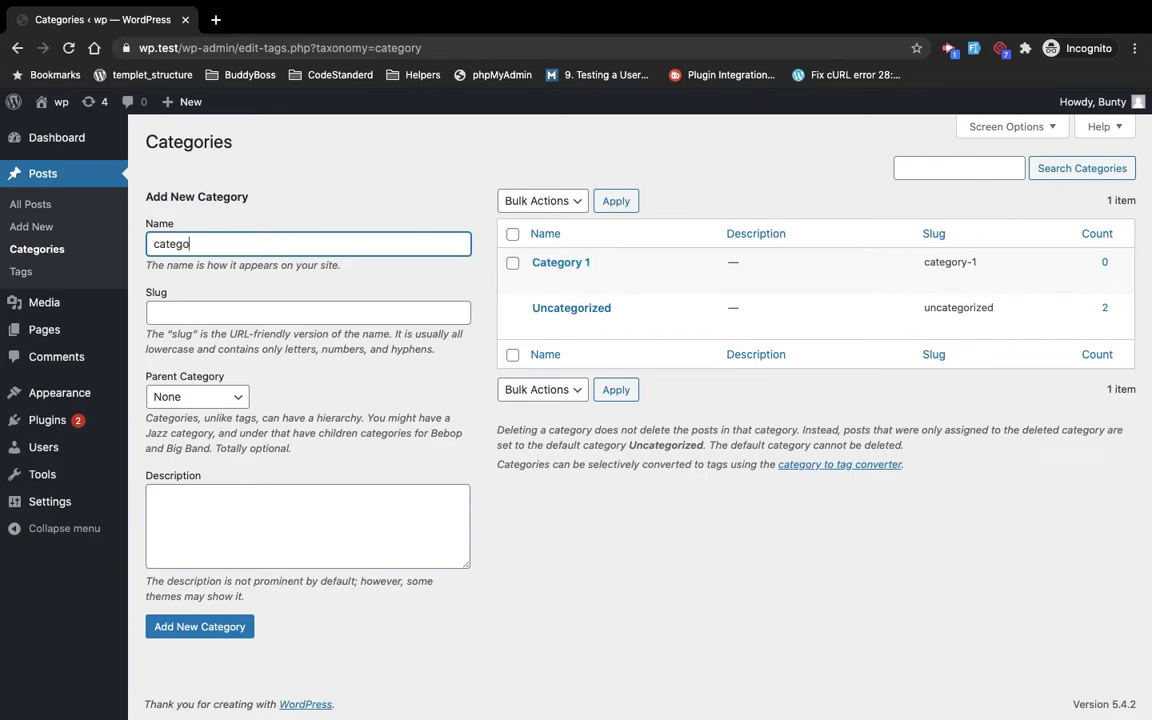
{"action": "key", "text": "Return"}
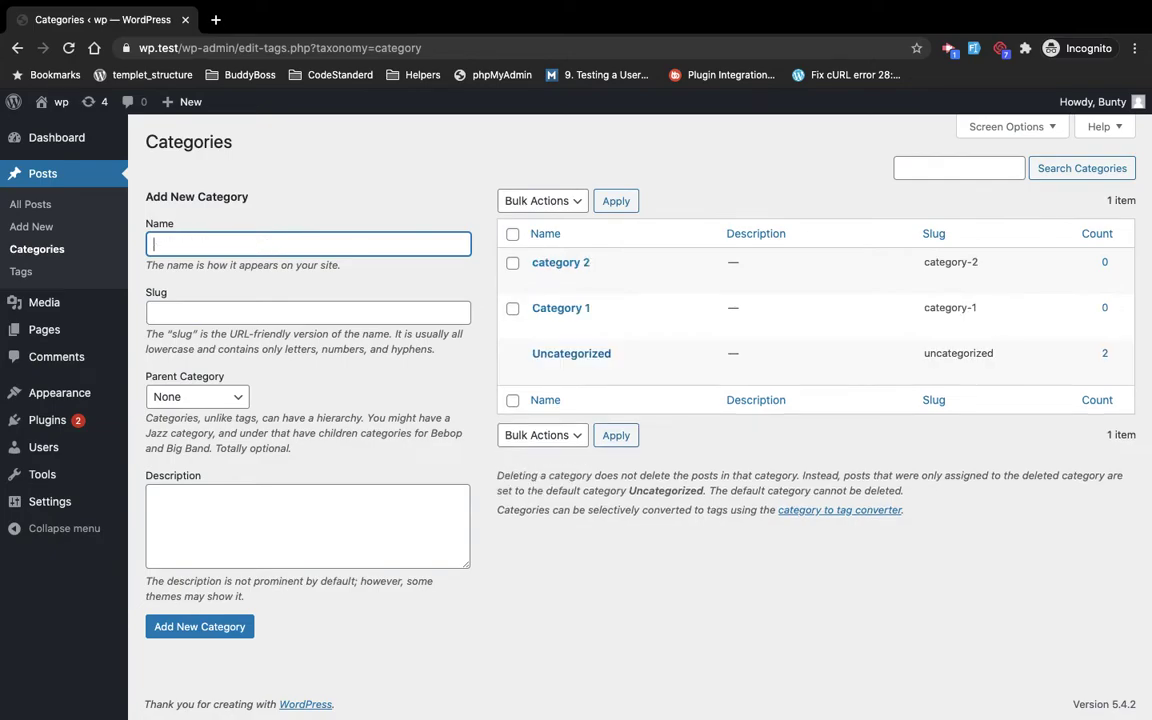
{"action": "left_click", "coordinate": [27, 228]}
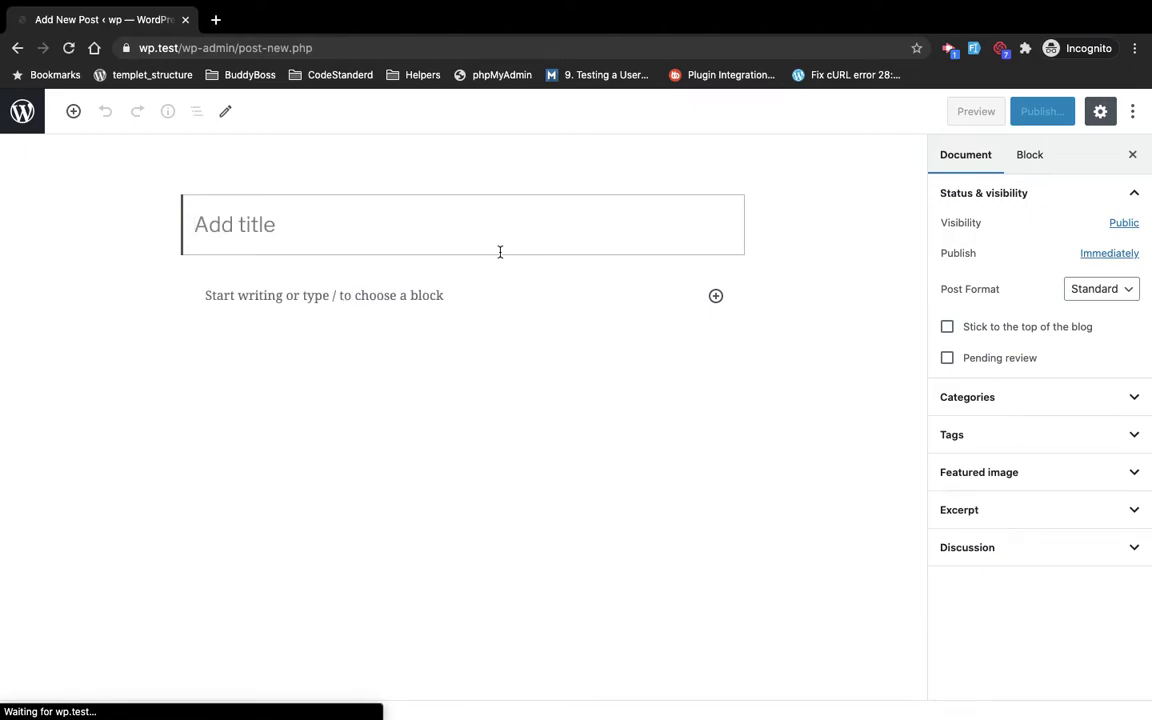
Step: Title the draft 'Test post 1' and give it the body 'This is test'
{"action": "type", "text": "Test"}
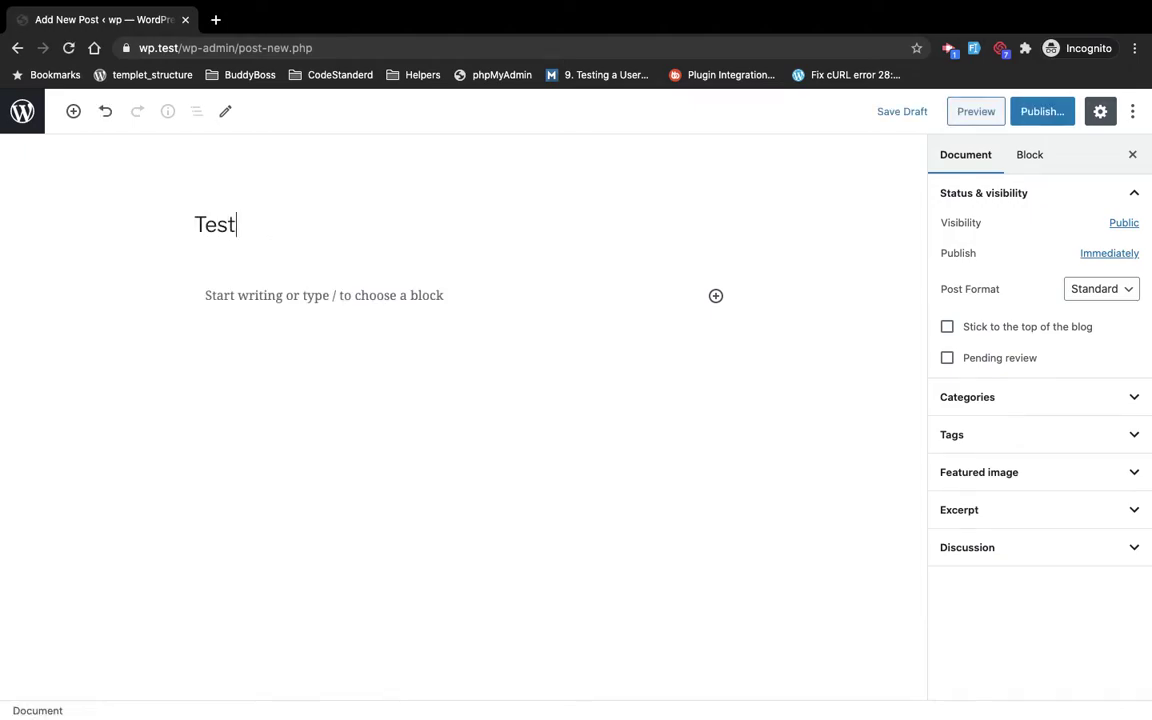
{"action": "type", "text": " post 1"}
{"action": "left_click", "coordinate": [496, 300]}
{"action": "type", "text": "This is test"}
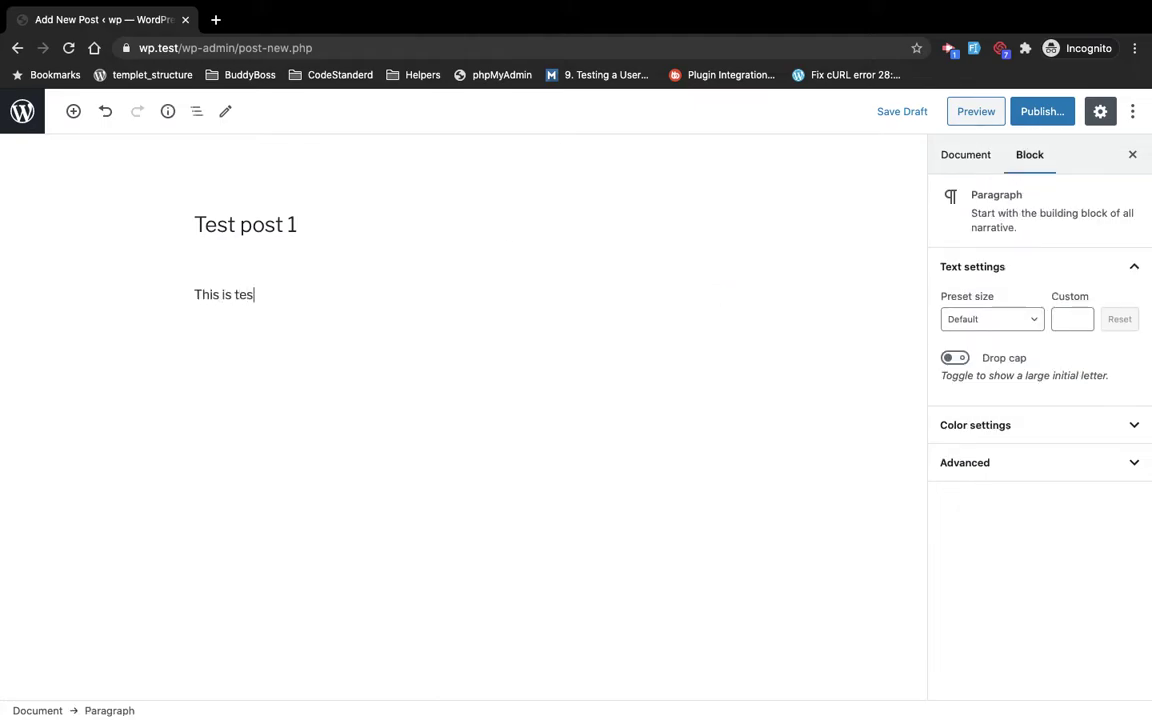
{"action": "left_click", "coordinate": [1032, 468]}
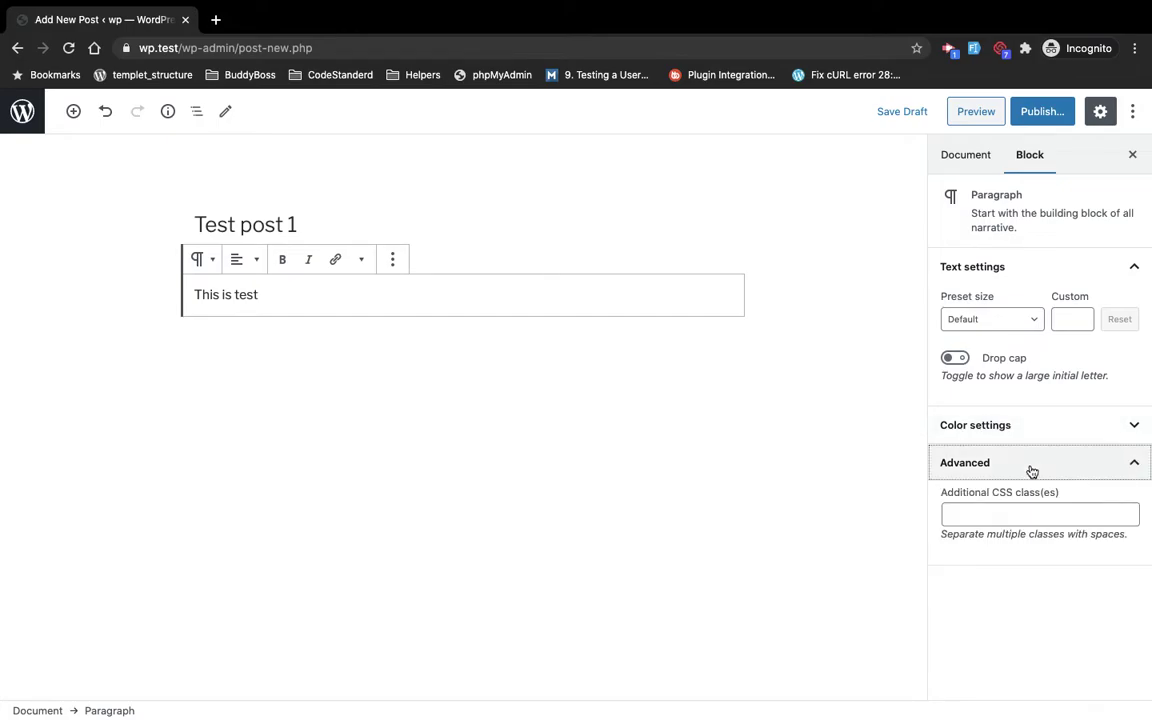
{"action": "left_click", "coordinate": [978, 155]}
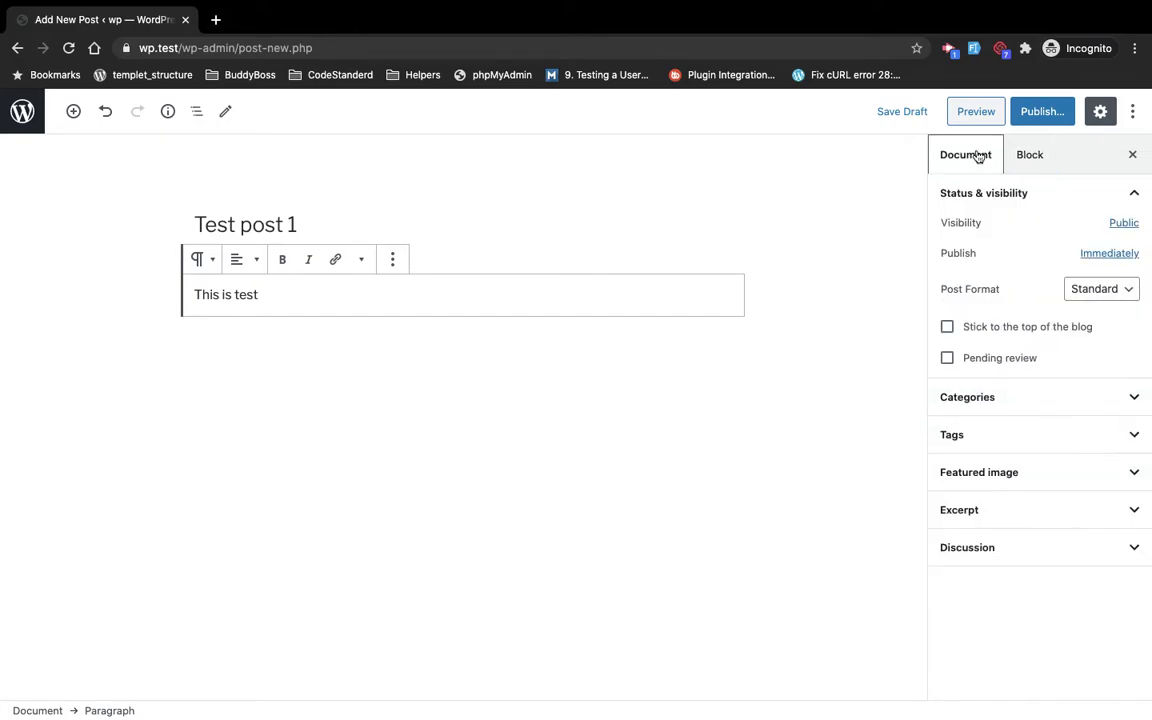
Step: File Test post 1 under Category 1 in the post's Categories panel
{"action": "left_click", "coordinate": [1067, 399]}
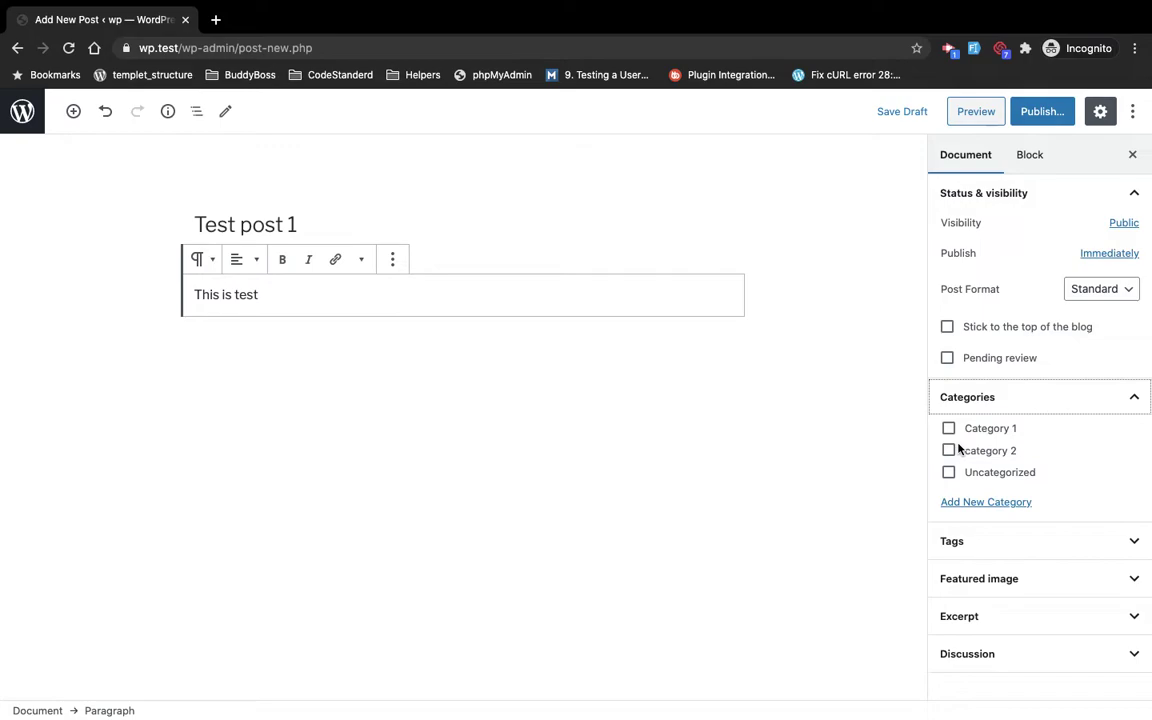
{"action": "left_click", "coordinate": [983, 503]}
{"action": "left_click", "coordinate": [1003, 550]}
{"action": "type", "text": "zxc"}
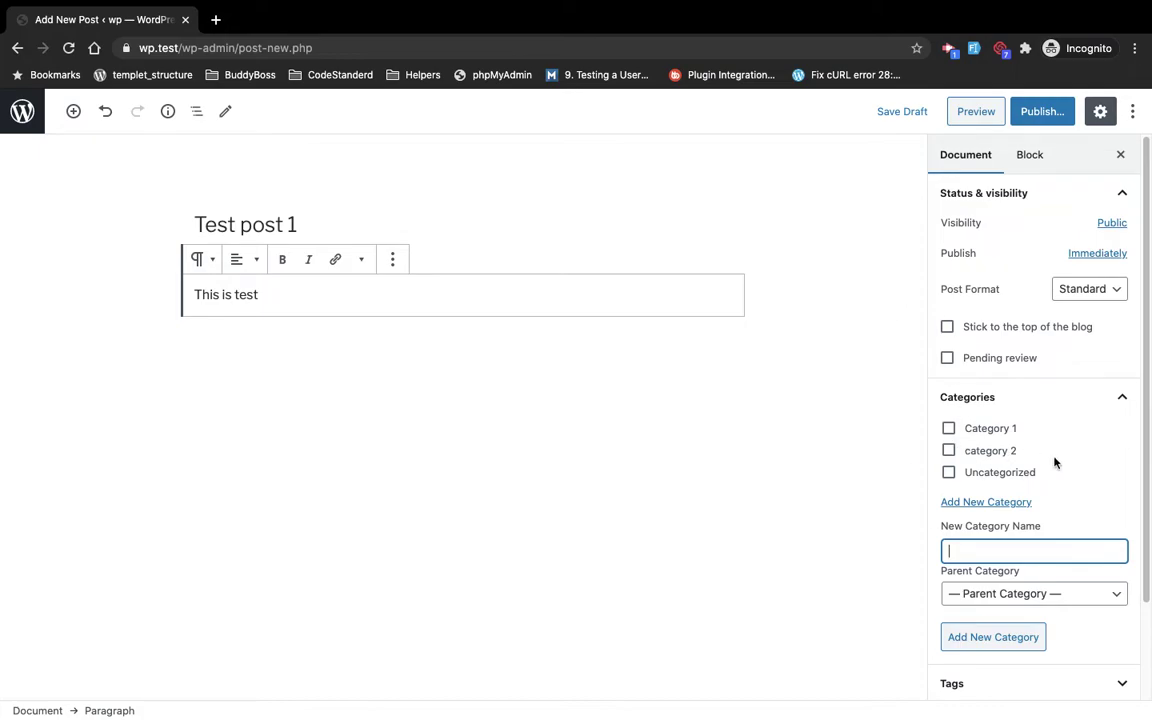
{"action": "left_click", "coordinate": [949, 429]}
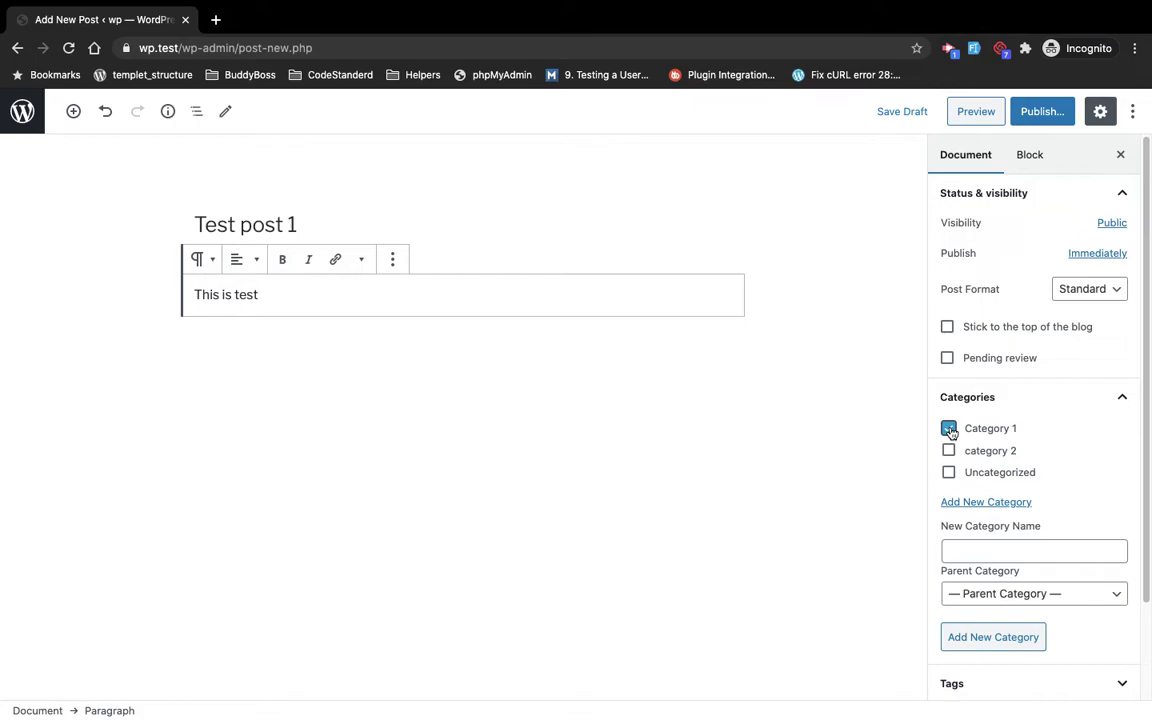
Step: Publish Test post 1 and close the published summary
{"action": "left_click", "coordinate": [1041, 114]}
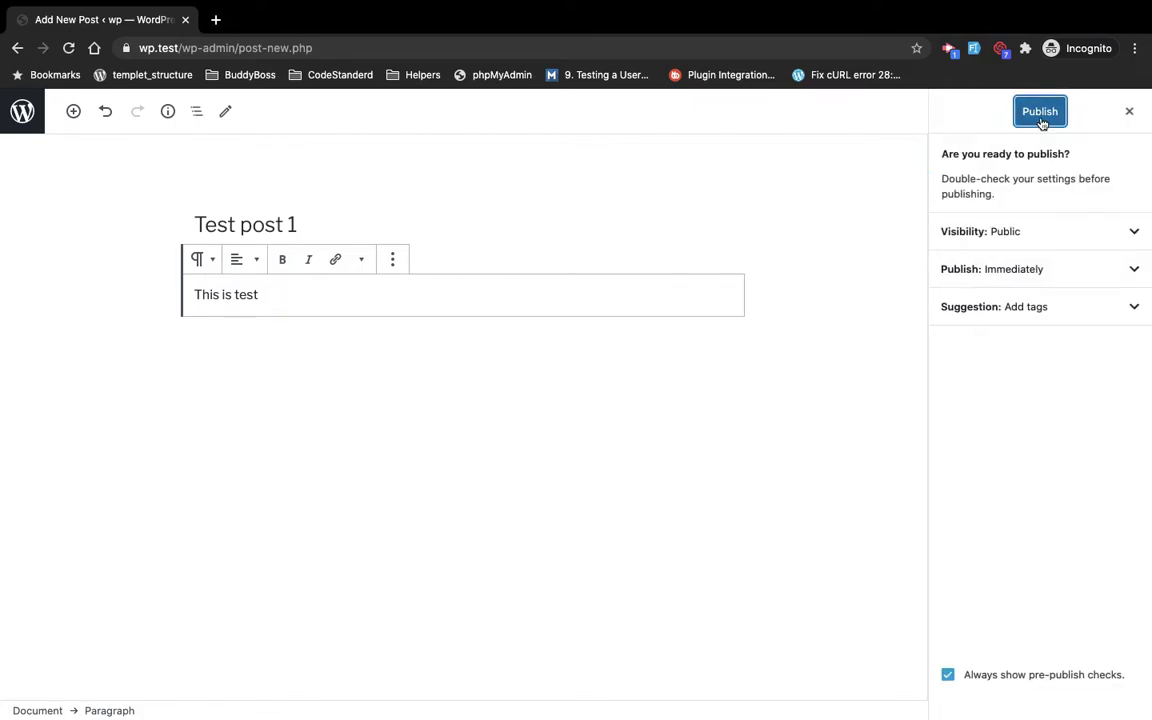
{"action": "left_click", "coordinate": [1041, 118]}
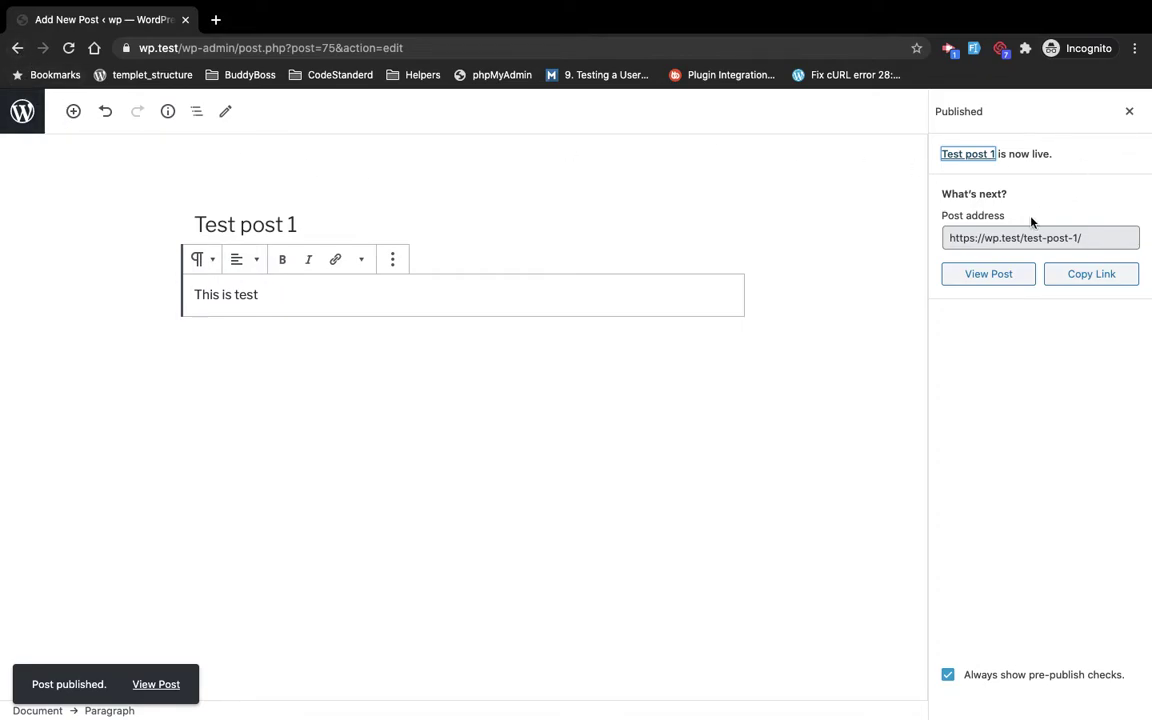
{"action": "left_click", "coordinate": [1129, 111]}
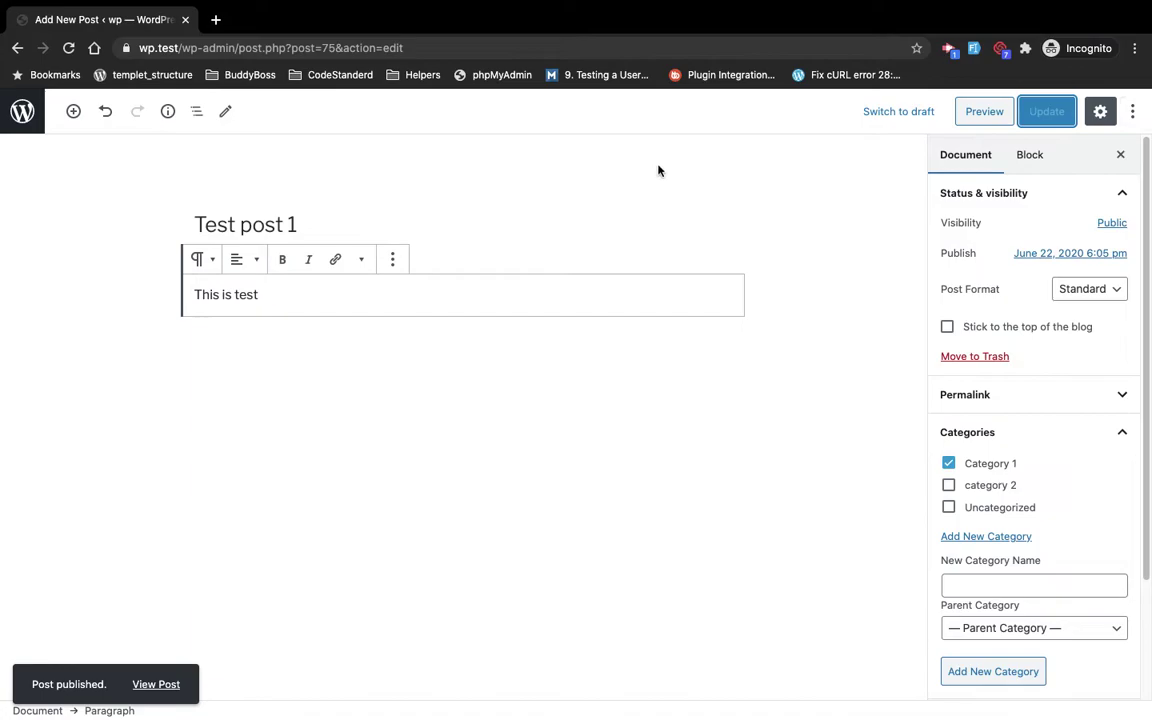
Step: Start another new post titled 'Post 2' with the body 'This is test'
{"action": "left_click", "coordinate": [17, 50]}
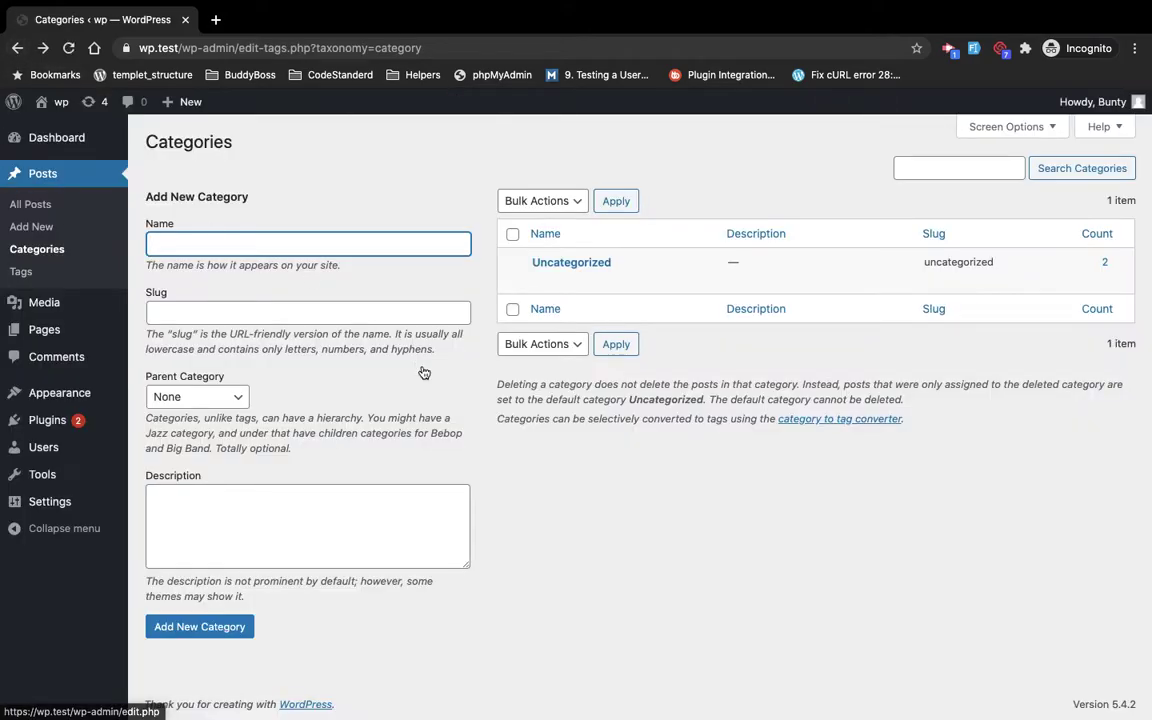
{"action": "left_click", "coordinate": [26, 228]}
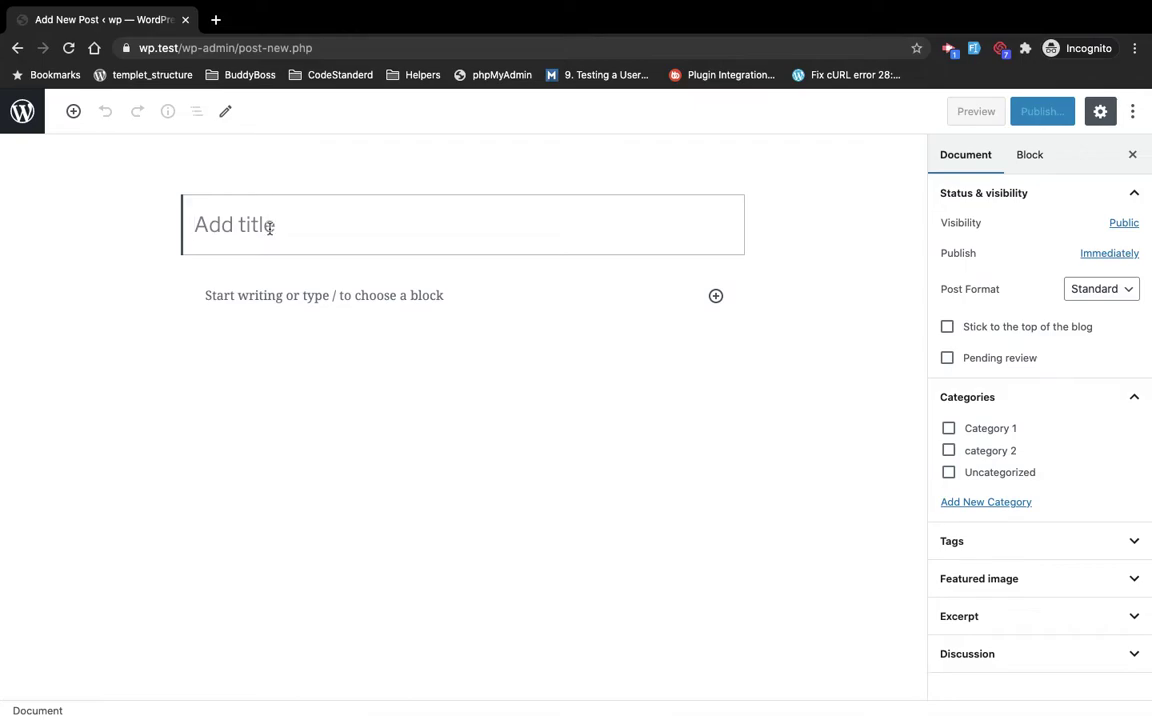
{"action": "type", "text": "Post 2"}
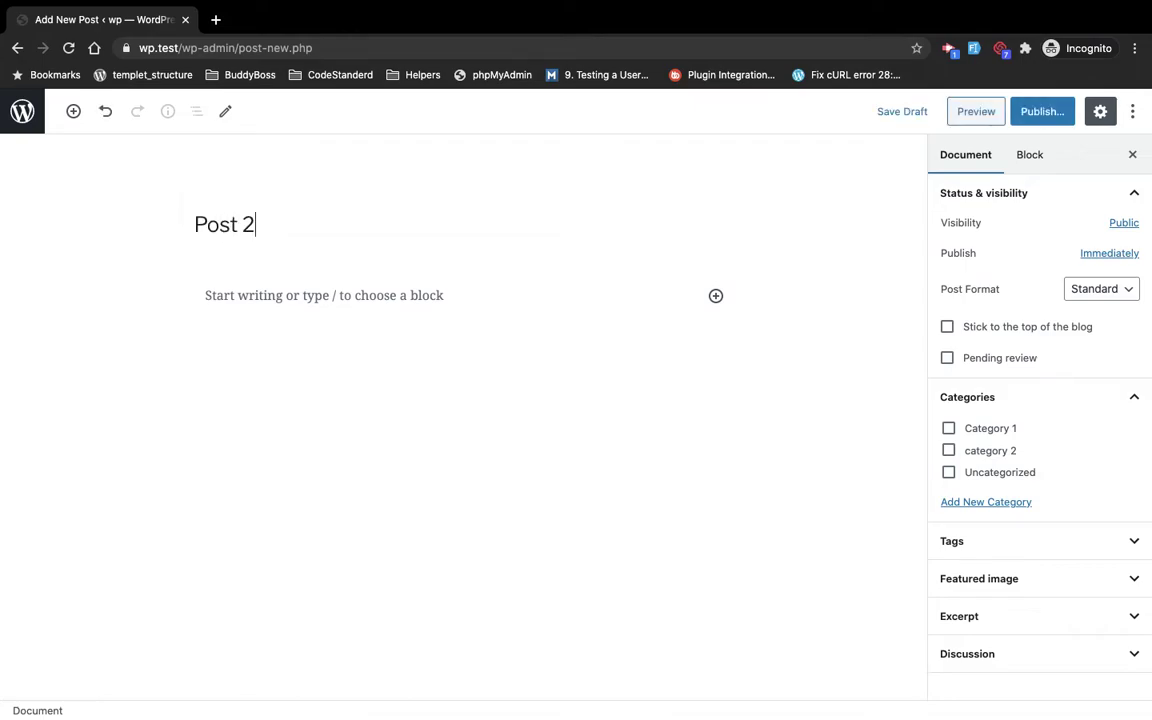
{"action": "left_click", "coordinate": [398, 288]}
{"action": "type", "text": "This is"}
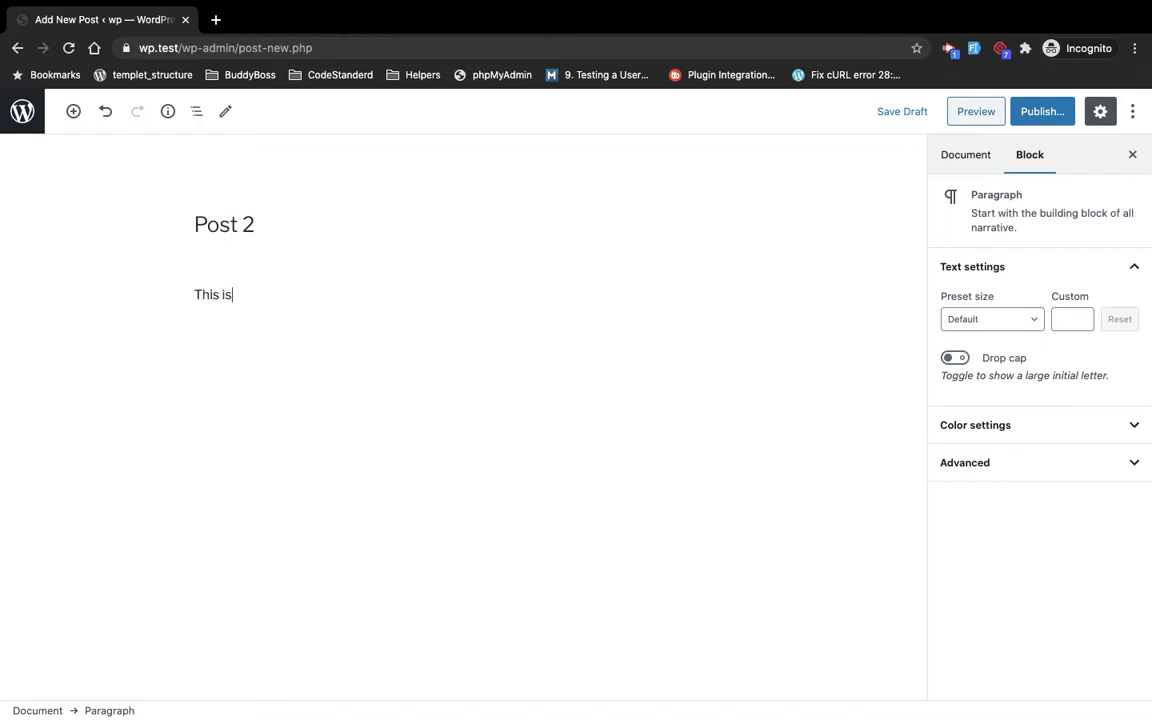
{"action": "type", "text": " test"}
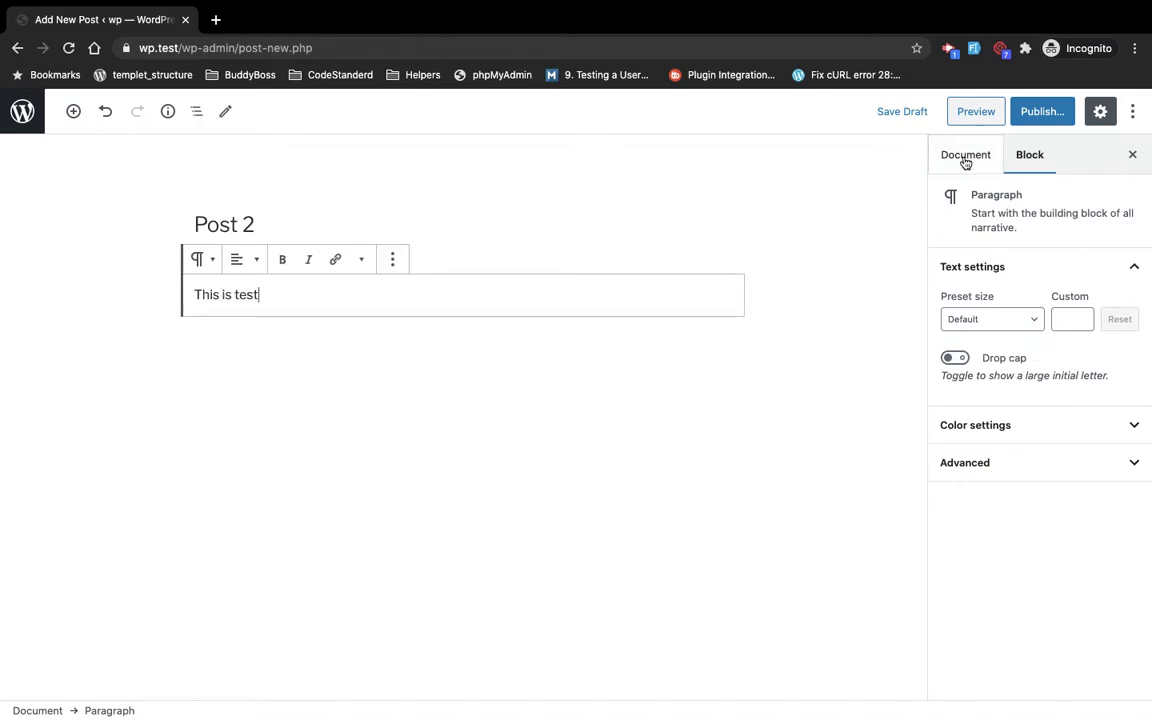
Step: File Post 2 under category 2, publish it, and return to the Categories page
{"action": "left_click", "coordinate": [964, 157]}
{"action": "left_click", "coordinate": [995, 450]}
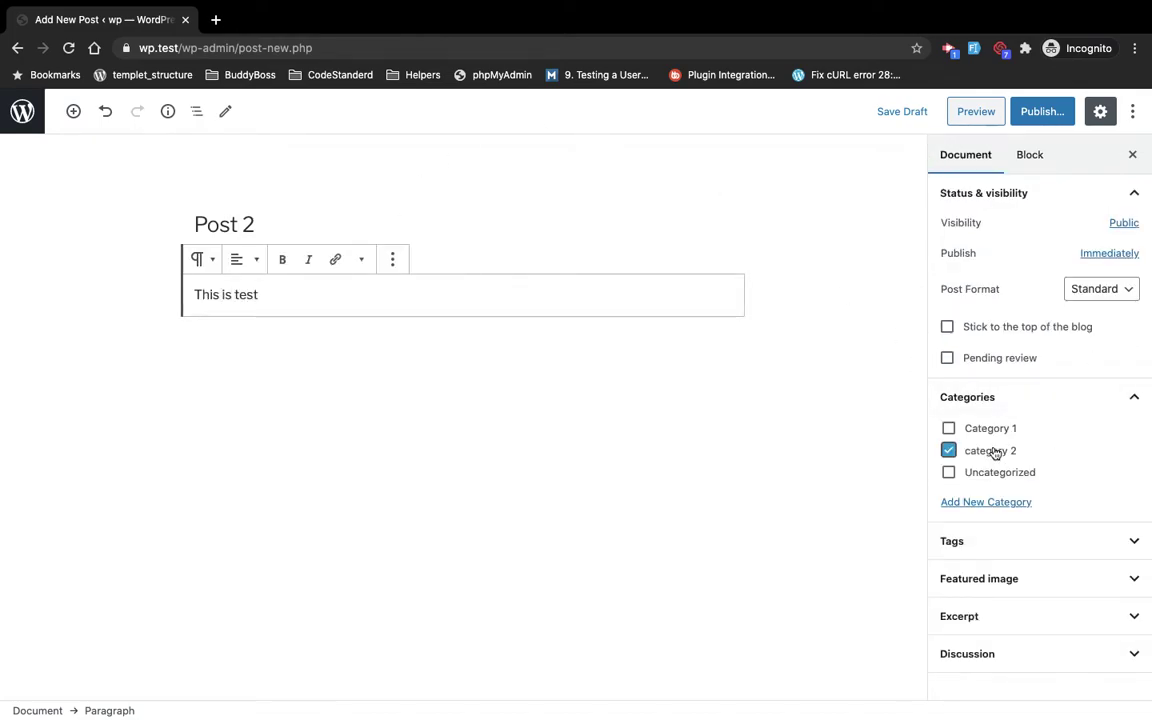
{"action": "left_click", "coordinate": [1042, 111]}
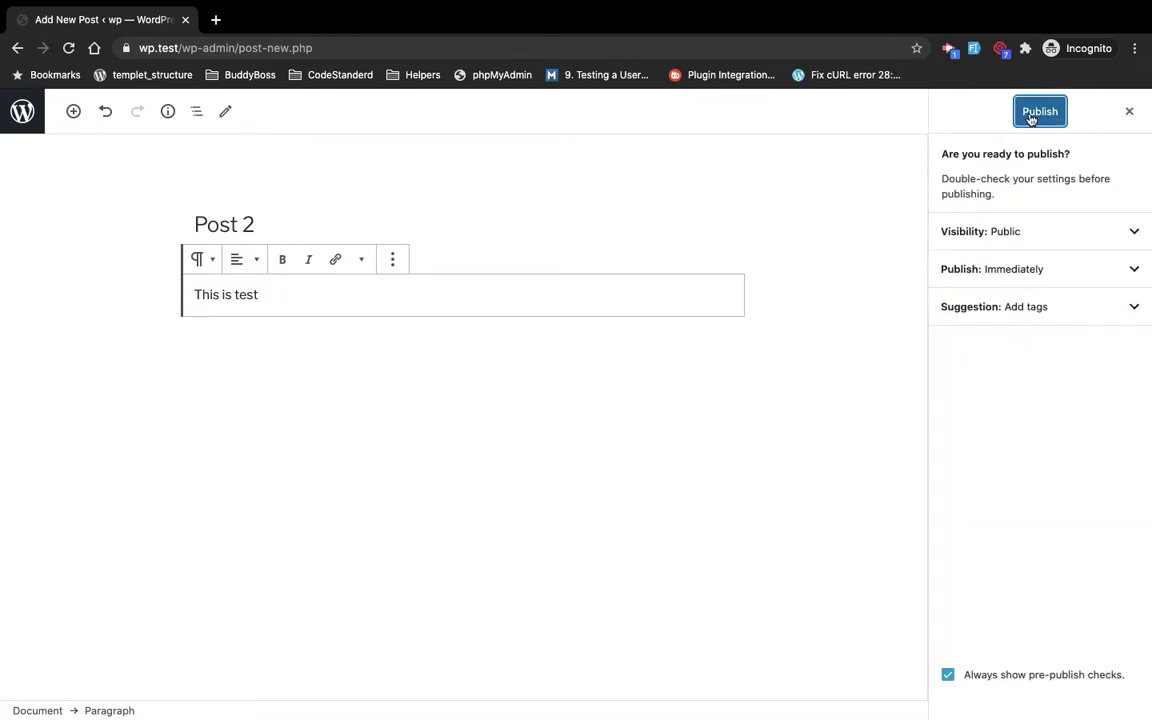
{"action": "left_click", "coordinate": [1032, 114]}
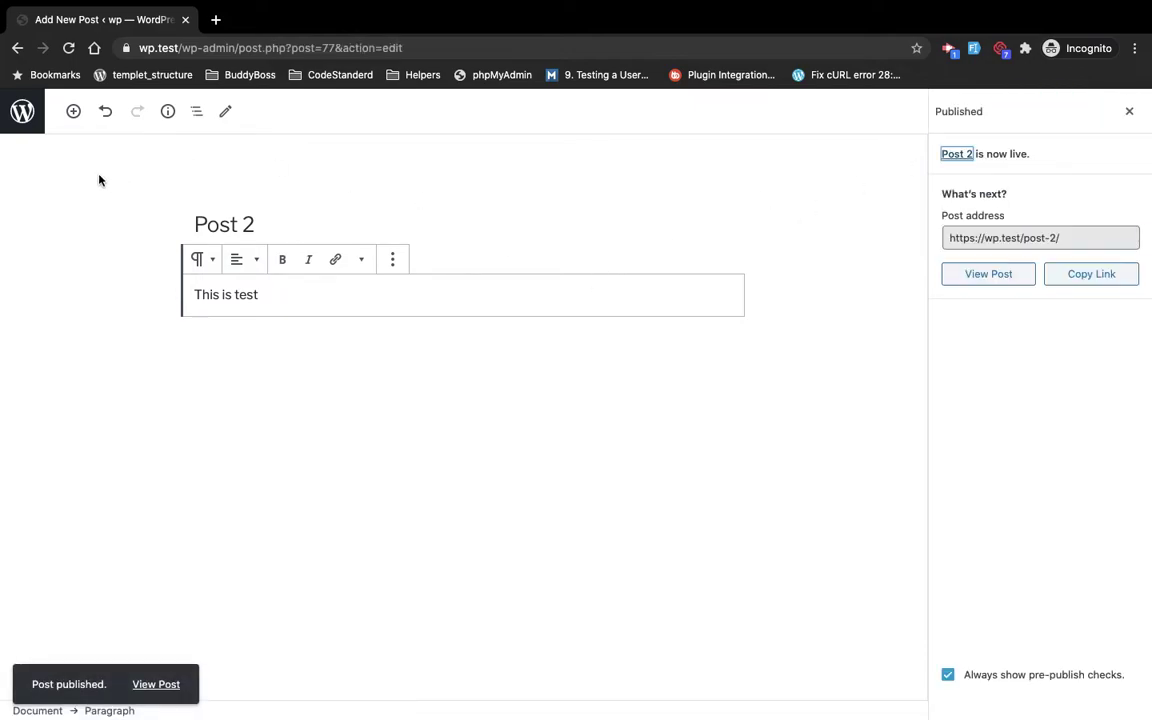
{"action": "left_click", "coordinate": [16, 49]}
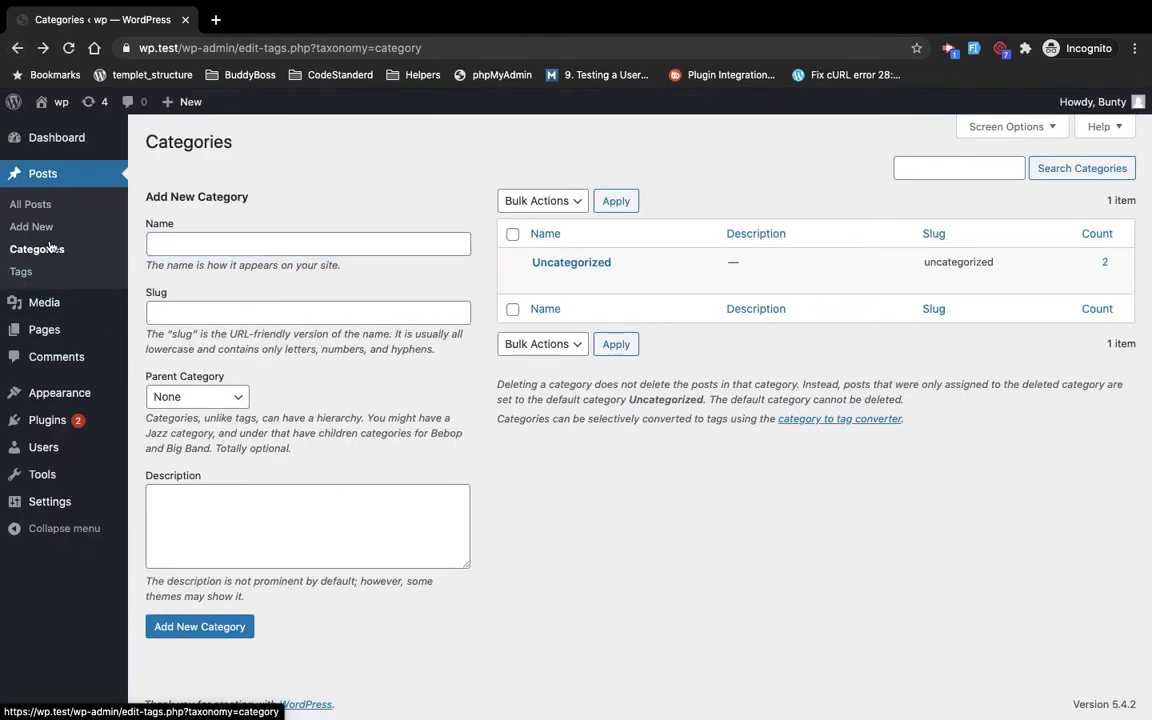
Step: Open Category 1's View link from the Categories list in a new tab
{"action": "mouse_move", "coordinate": [545, 262]}
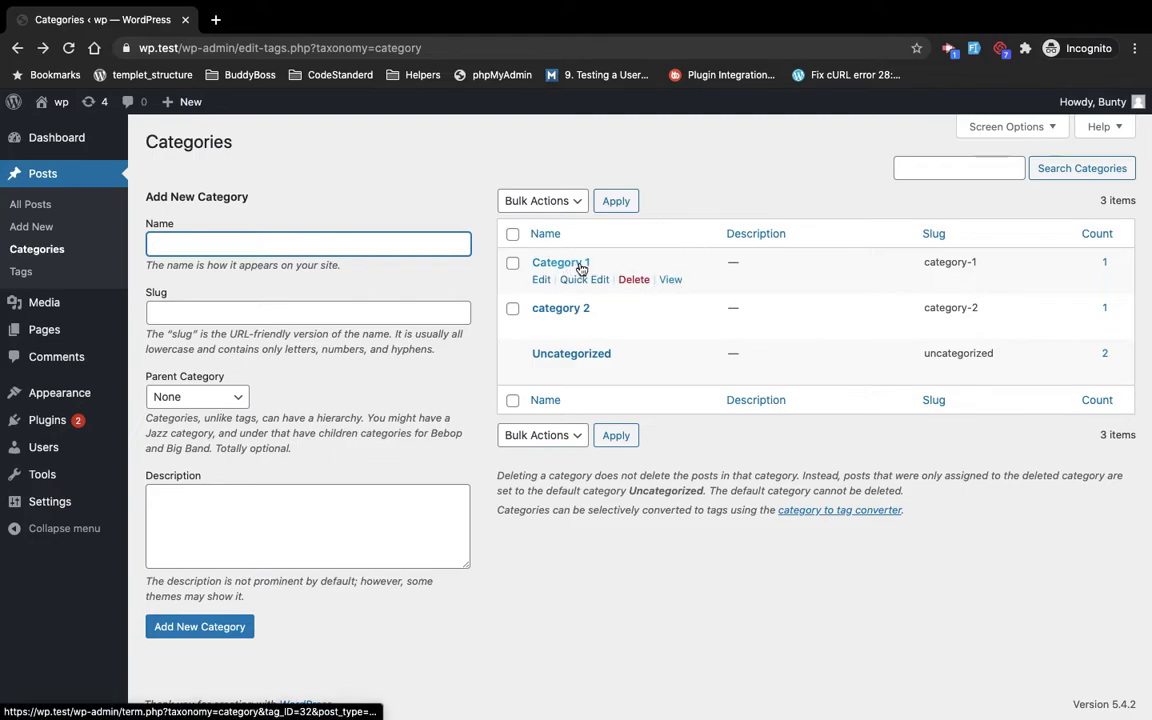
{"action": "left_click", "coordinate": [670, 280], "text": "super"}
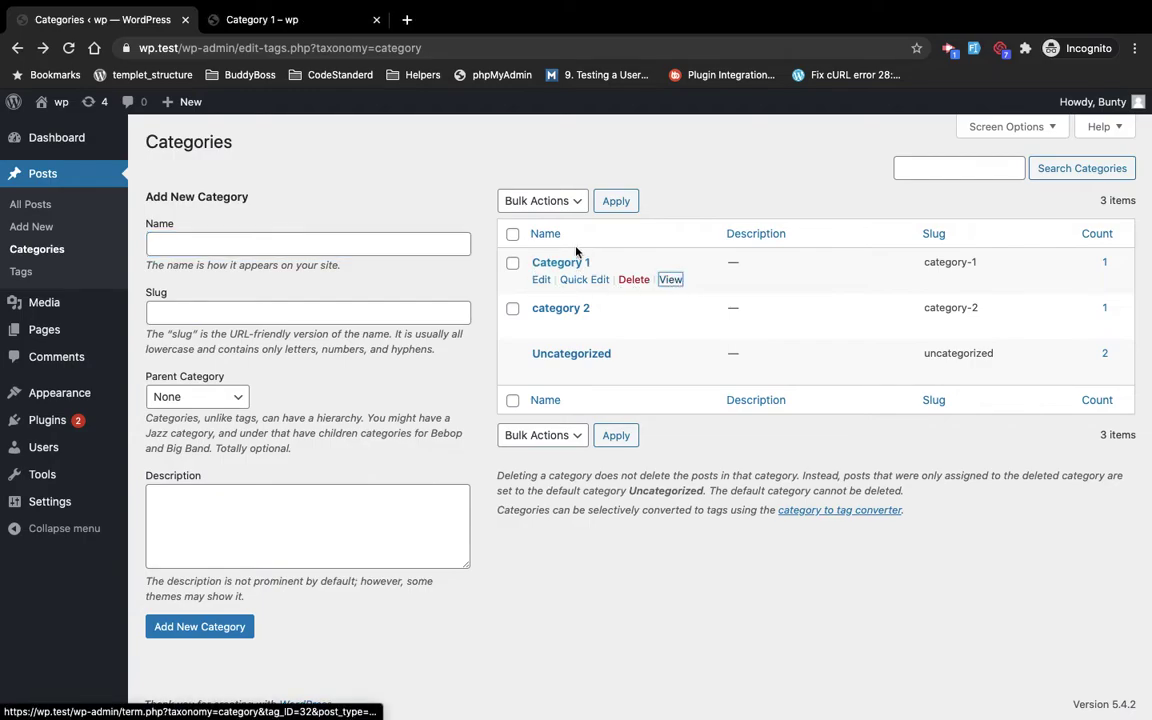
Step: Check that the Category 1 archive lists Test post 1, then return to the Categories admin tab
{"action": "left_click", "coordinate": [265, 20]}
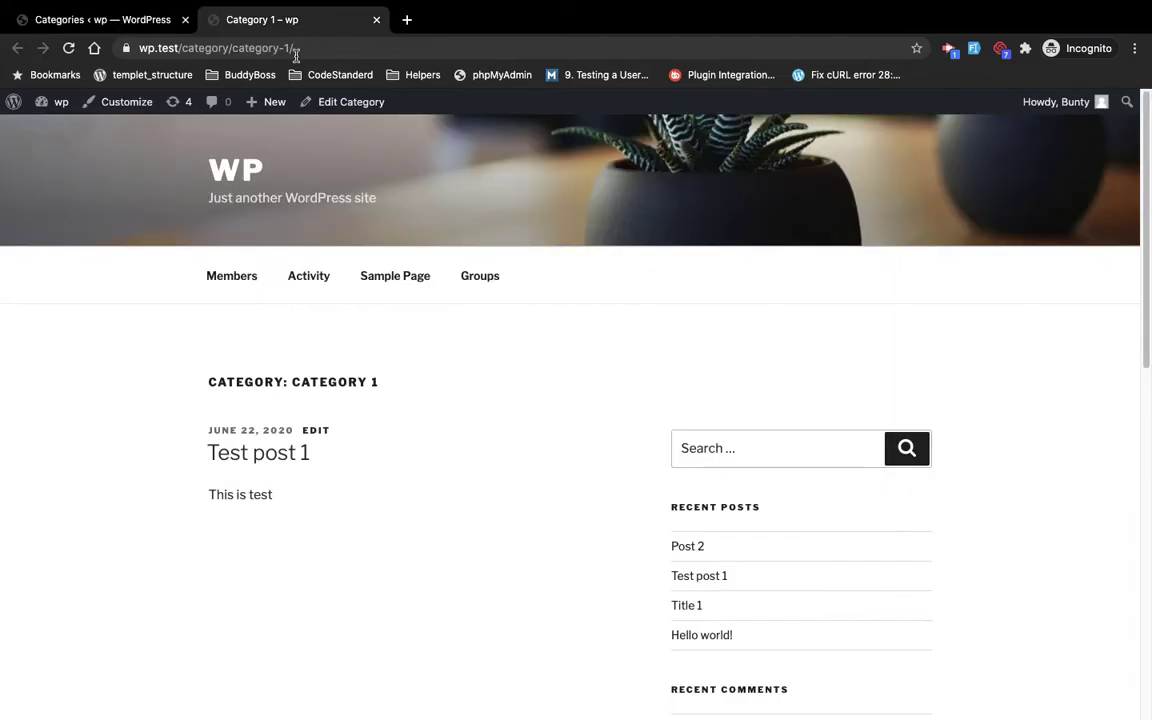
{"action": "scroll", "coordinate": [427, 365], "scroll_direction": "down", "scroll_amount": 3}
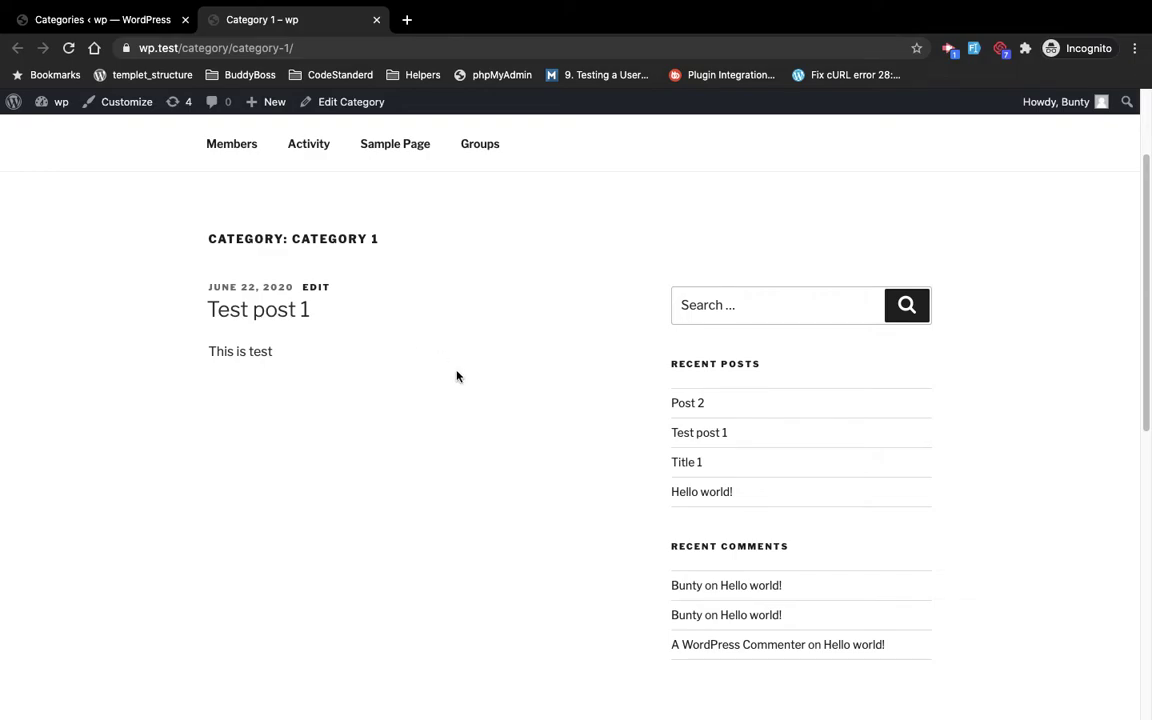
{"action": "scroll", "coordinate": [440, 356], "scroll_direction": "up", "scroll_amount": 2}
{"action": "left_click_drag", "start_coordinate": [296, 328], "coordinate": [440, 324]}
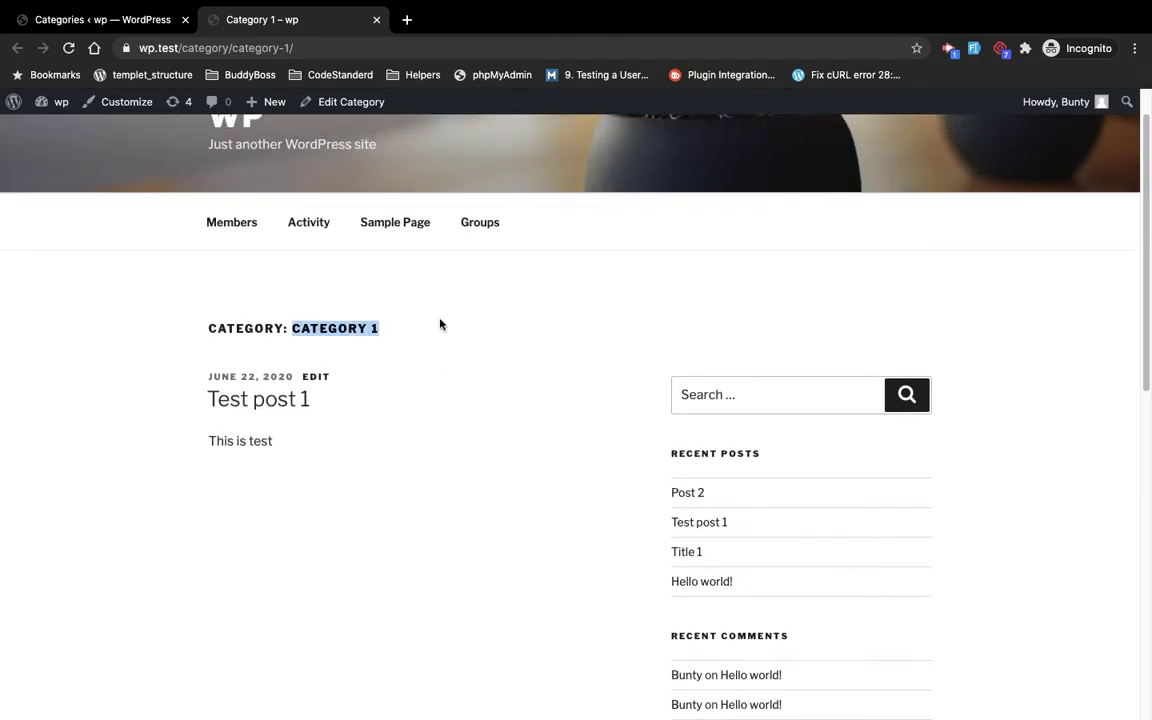
{"action": "scroll", "coordinate": [436, 367], "scroll_direction": "down", "scroll_amount": 2}
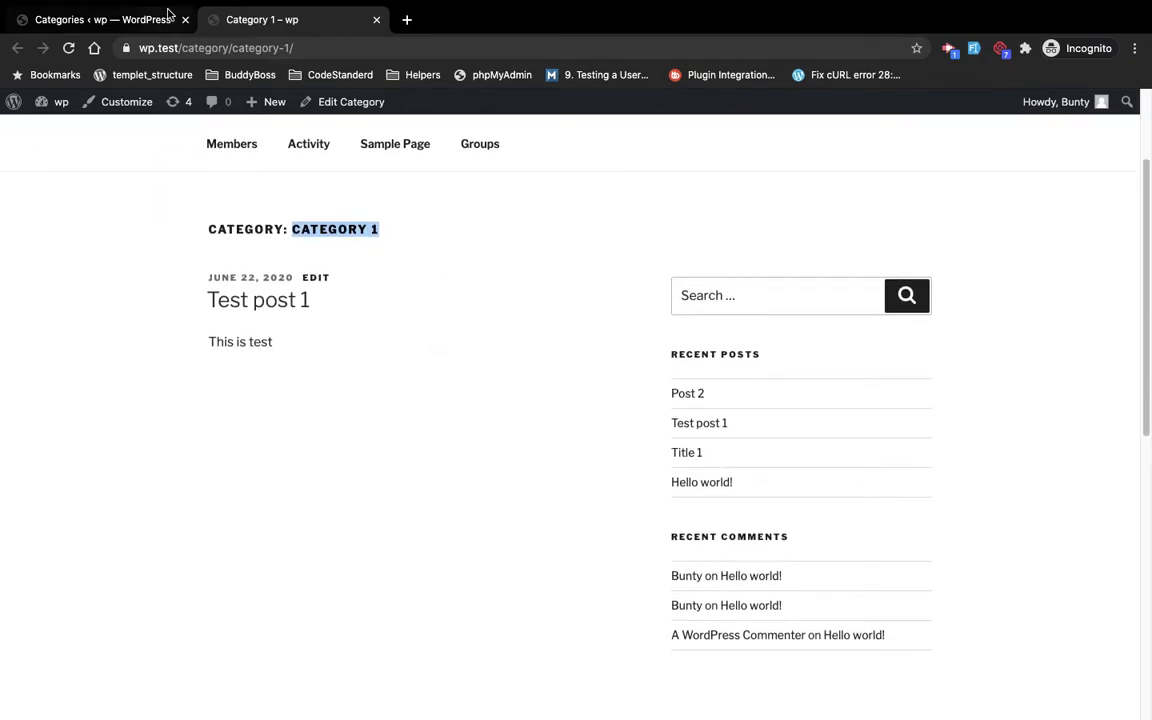
{"action": "left_click", "coordinate": [168, 14]}
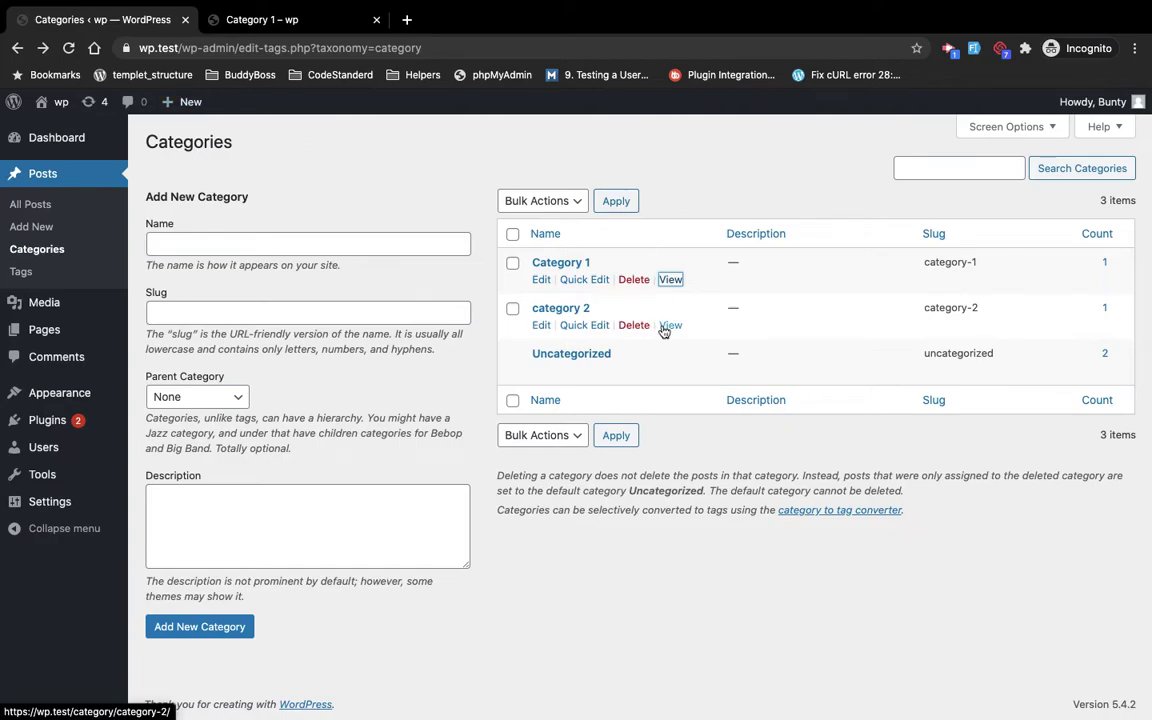
Step: Open the category 2 archive in a new tab and confirm it lists only Post 2
{"action": "left_click", "coordinate": [669, 326], "text": "super"}
{"action": "left_click", "coordinate": [430, 22]}
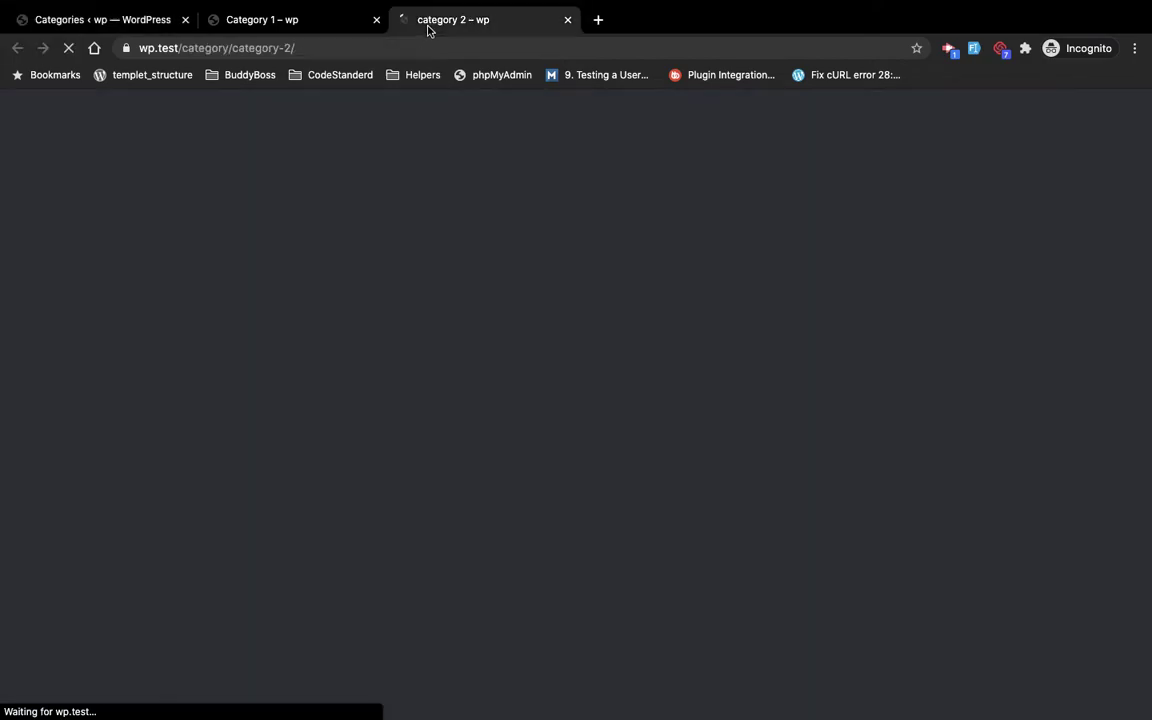
{"action": "scroll", "coordinate": [563, 337], "scroll_direction": "down", "scroll_amount": 5}
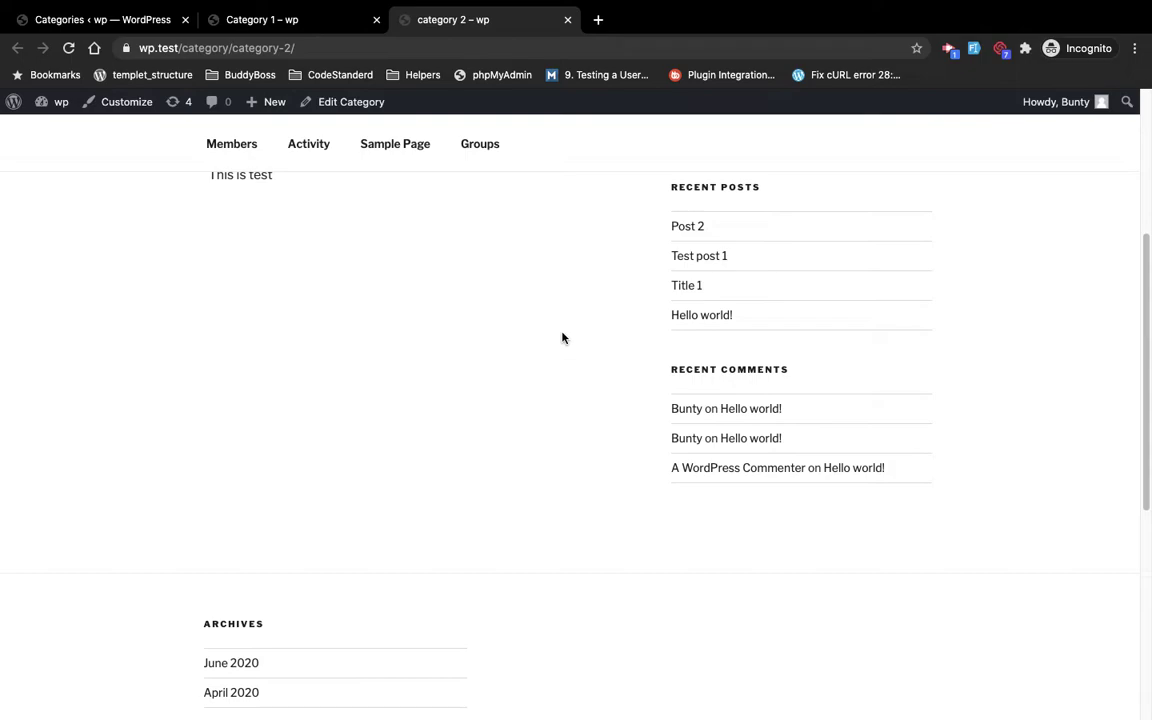
{"action": "scroll", "coordinate": [563, 337], "scroll_direction": "up", "scroll_amount": 5}
{"action": "scroll", "coordinate": [563, 337], "scroll_direction": "up", "scroll_amount": 1}
{"action": "scroll", "coordinate": [563, 337], "scroll_direction": "down", "scroll_amount": 3}
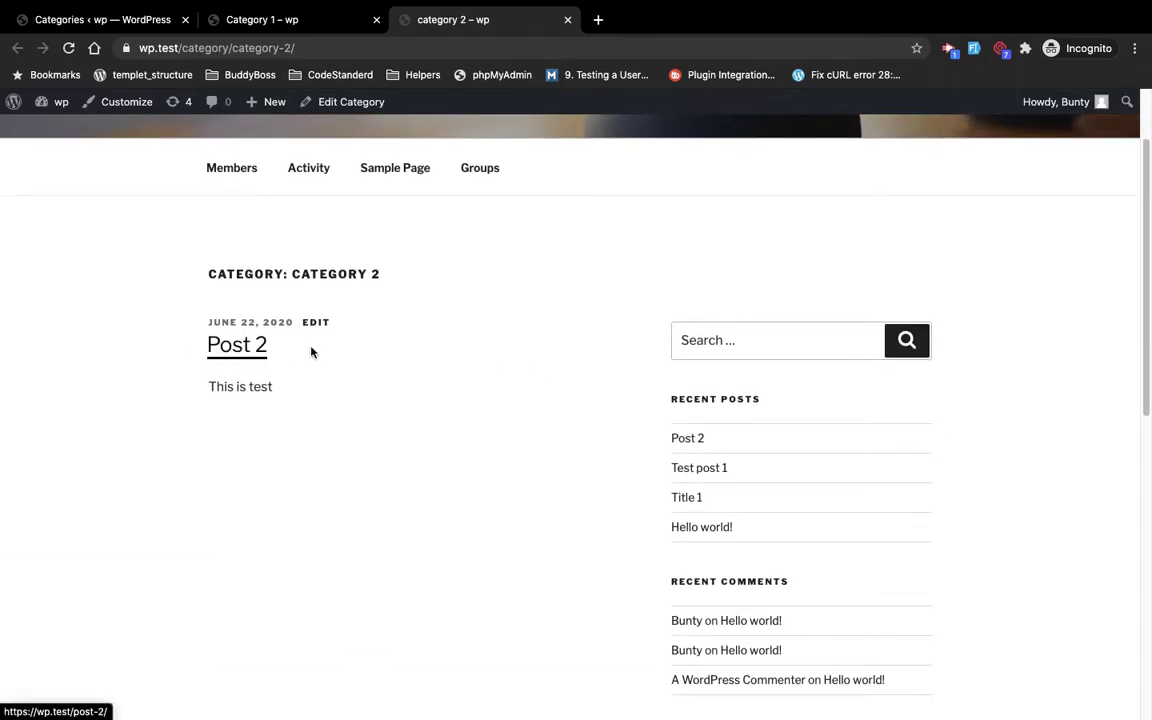
{"action": "left_click_drag", "start_coordinate": [292, 273], "coordinate": [461, 267]}
{"action": "left_click", "coordinate": [284, 19]}
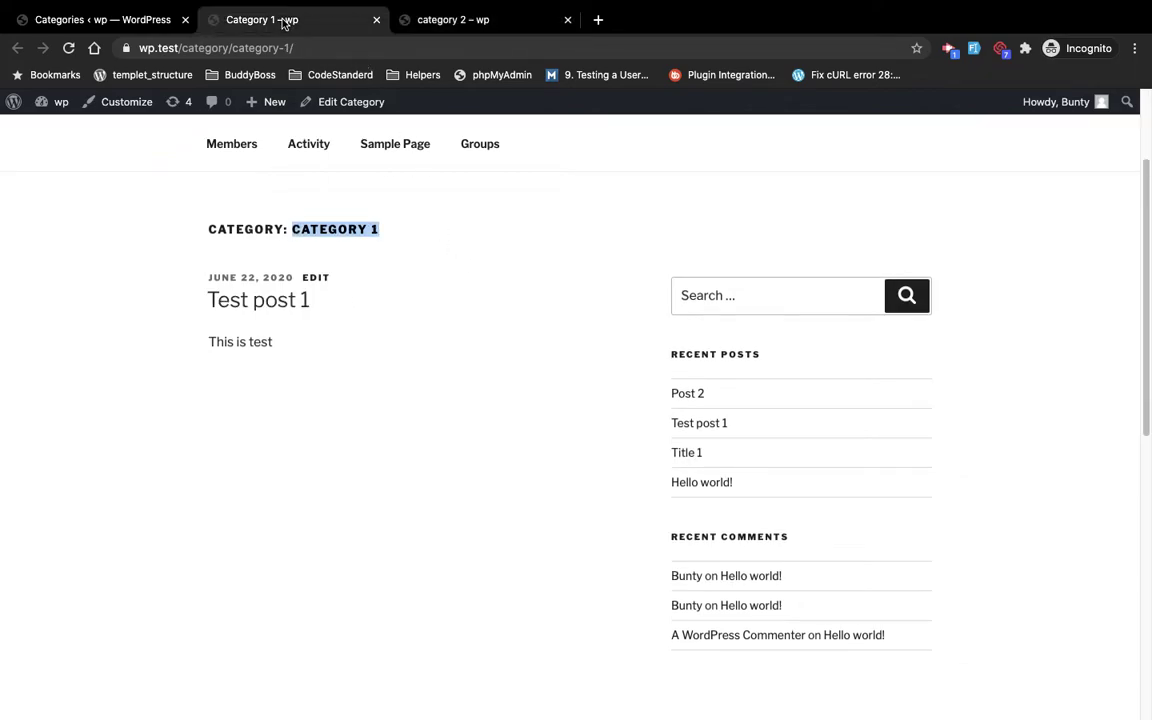
Step: Go back to the Categories admin page, then to the empty Posts > Tags page
{"action": "left_click", "coordinate": [99, 19]}
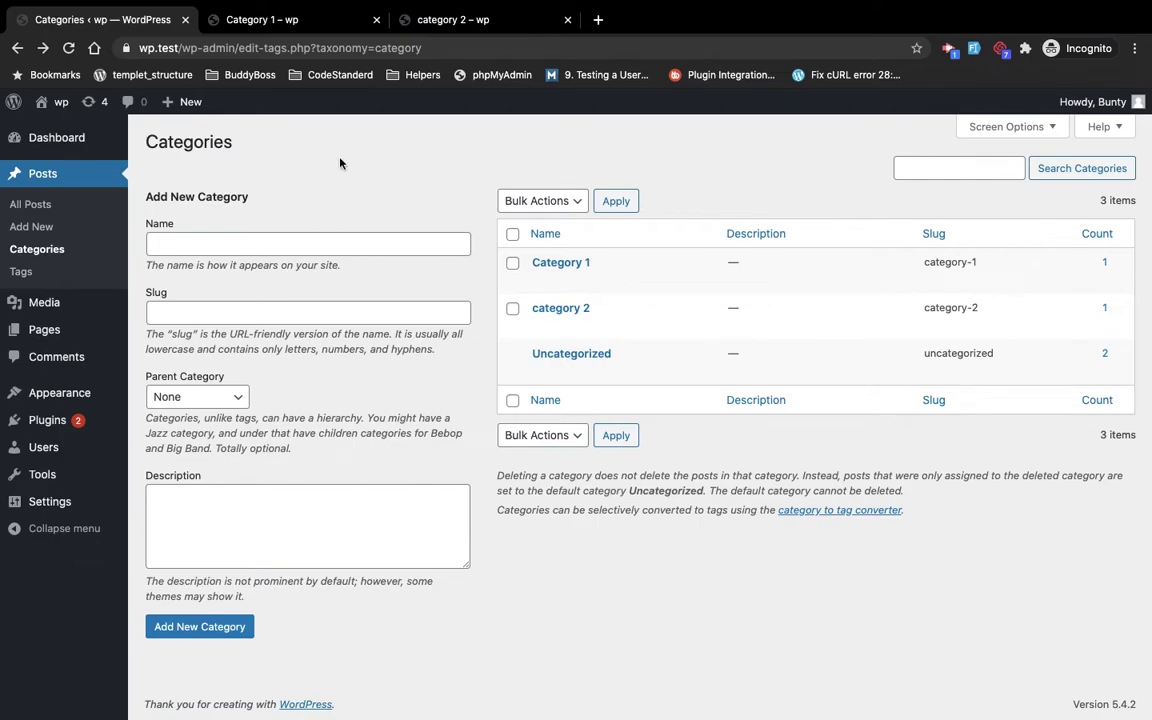
{"action": "left_click", "coordinate": [18, 272]}
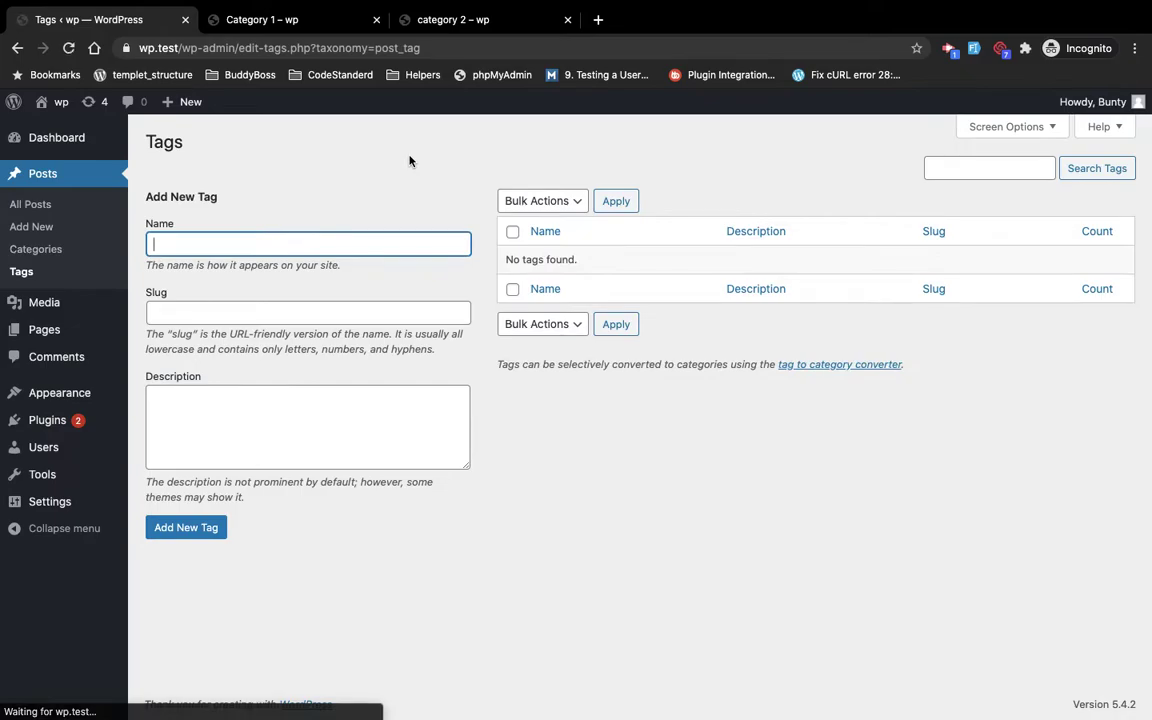
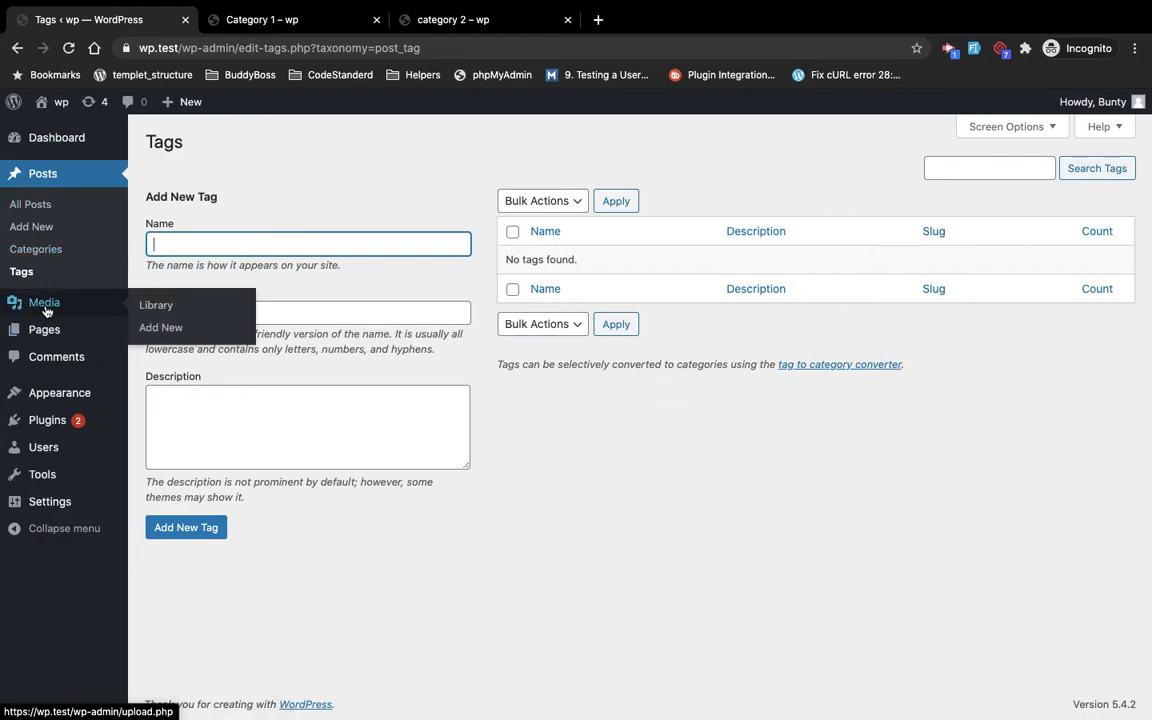
Step: Upload oo.jpg from the Desktop to the Media Library with Add New, then select the new image
{"action": "left_click", "coordinate": [59, 306]}
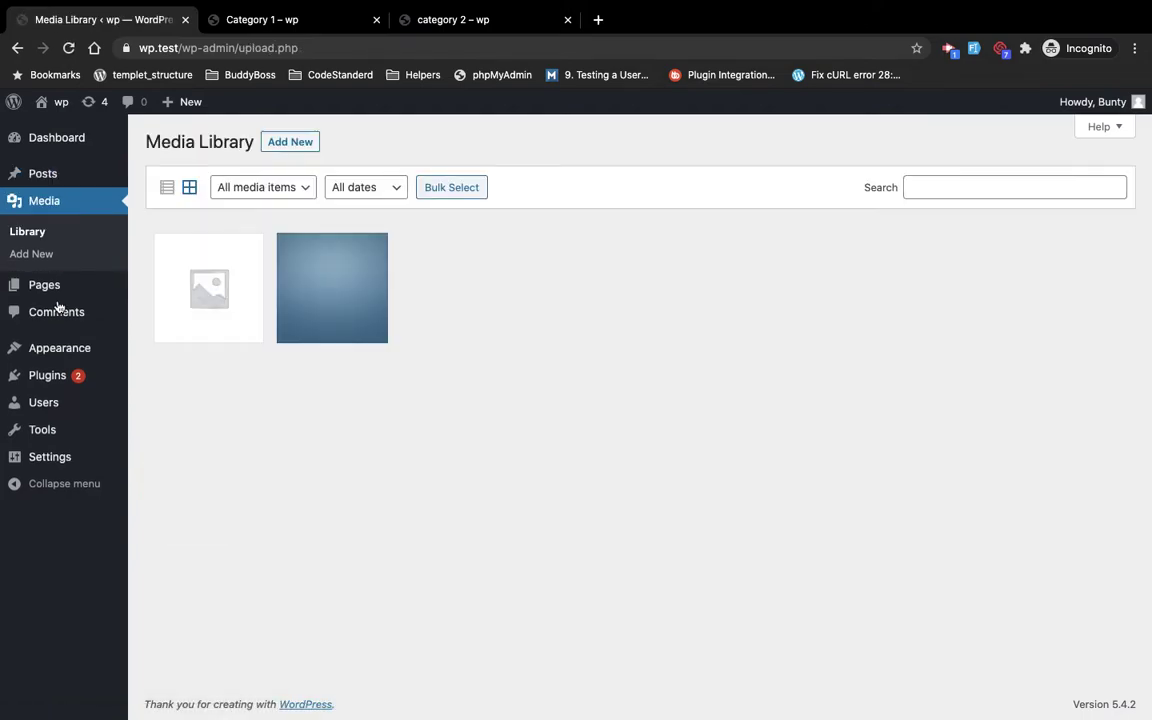
{"action": "left_click", "coordinate": [309, 142]}
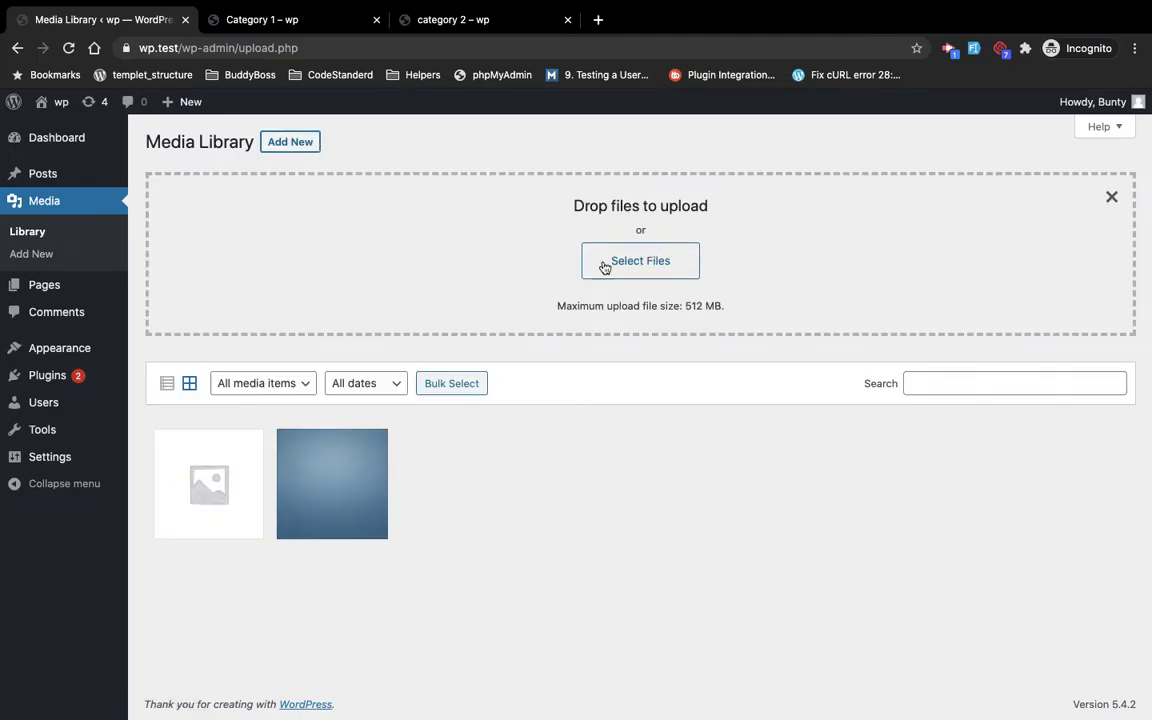
{"action": "left_click", "coordinate": [648, 270]}
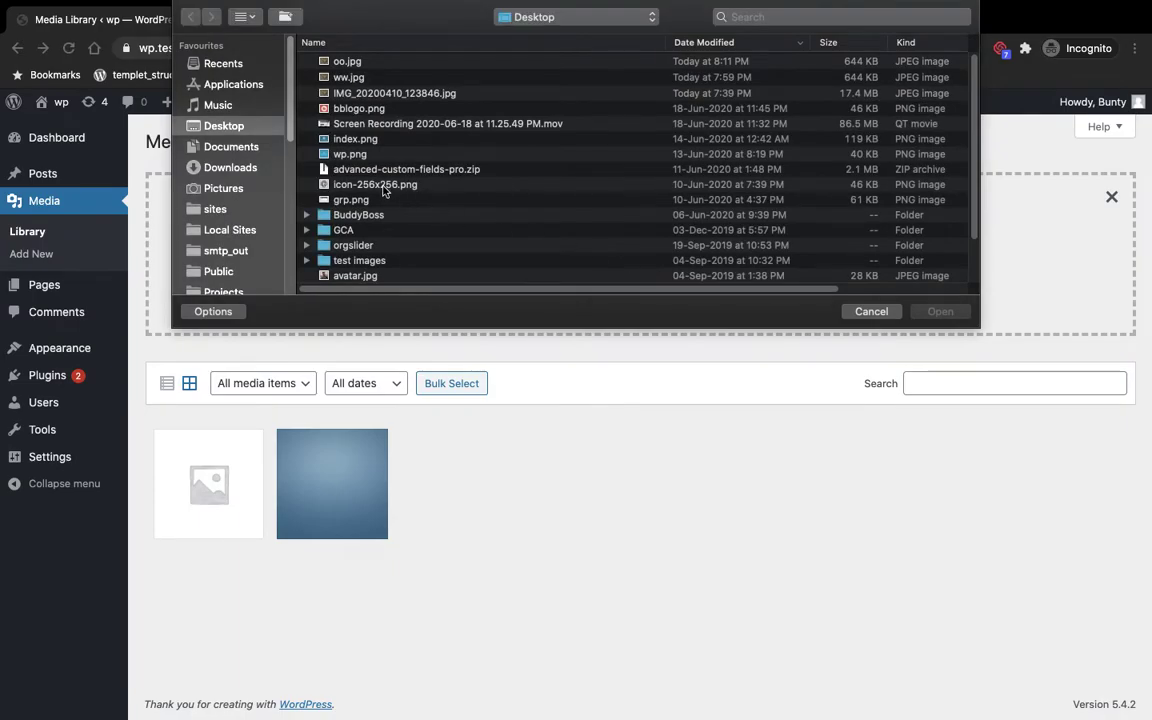
{"action": "scroll", "coordinate": [388, 193], "scroll_direction": "down", "scroll_amount": 3}
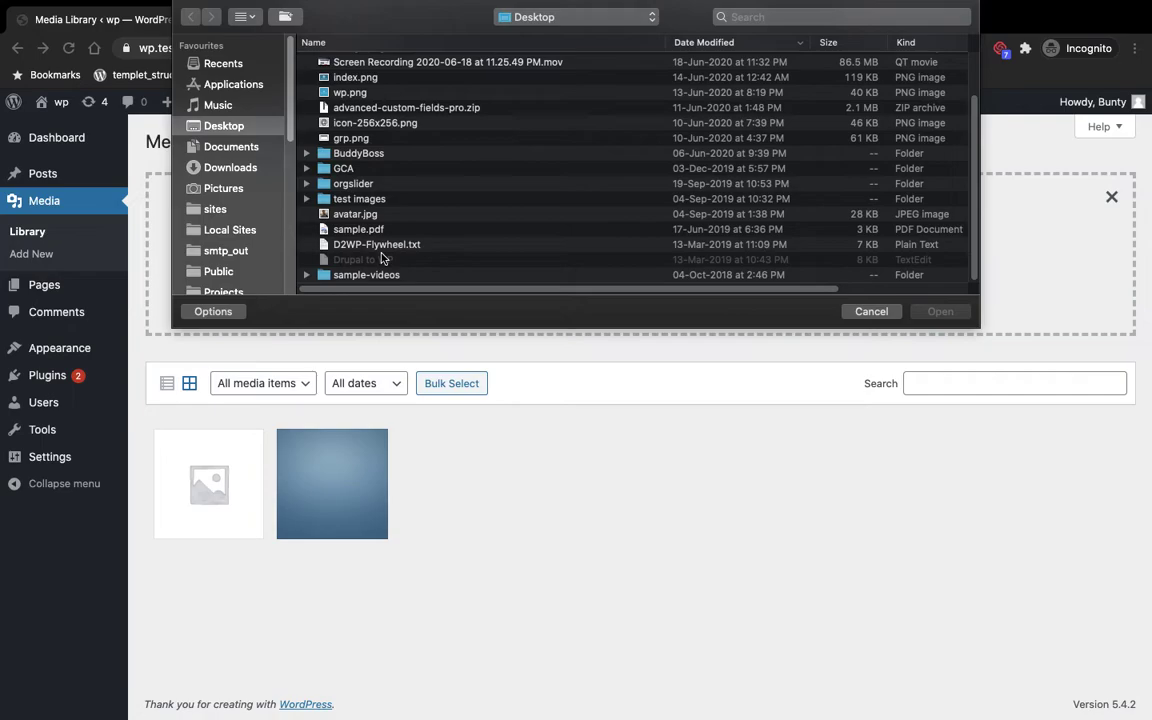
{"action": "left_click", "coordinate": [306, 275]}
{"action": "scroll", "coordinate": [470, 229], "scroll_direction": "down", "scroll_amount": 3}
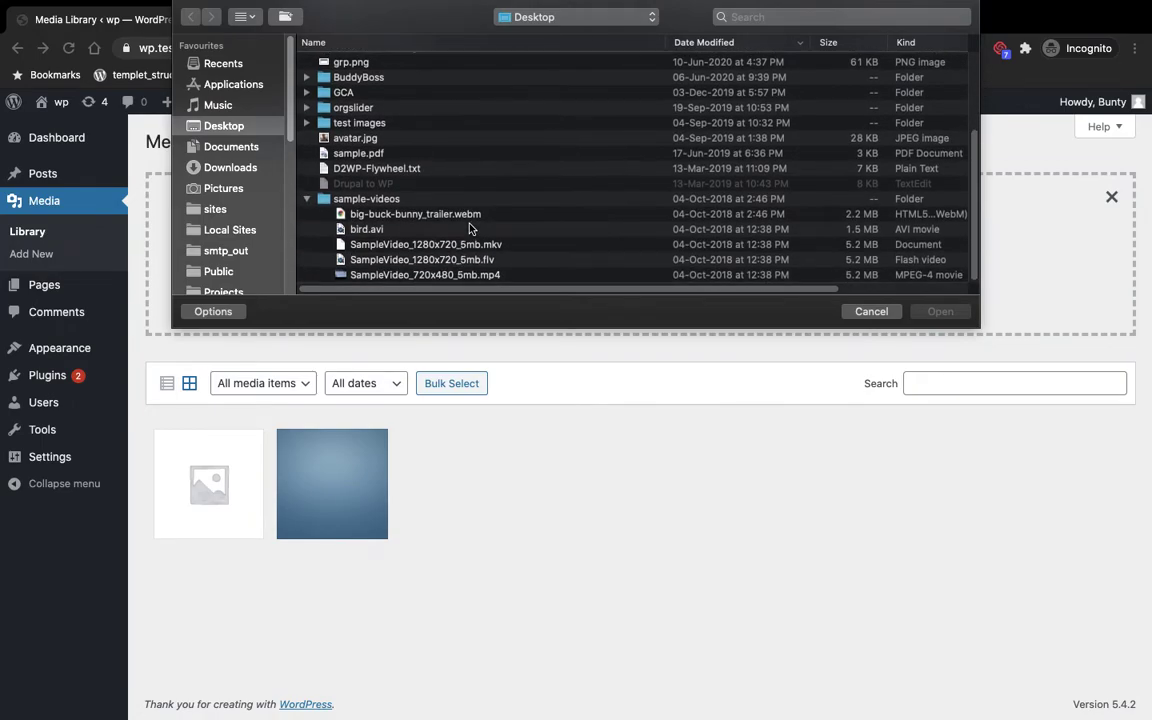
{"action": "scroll", "coordinate": [396, 202], "scroll_direction": "up", "scroll_amount": 5}
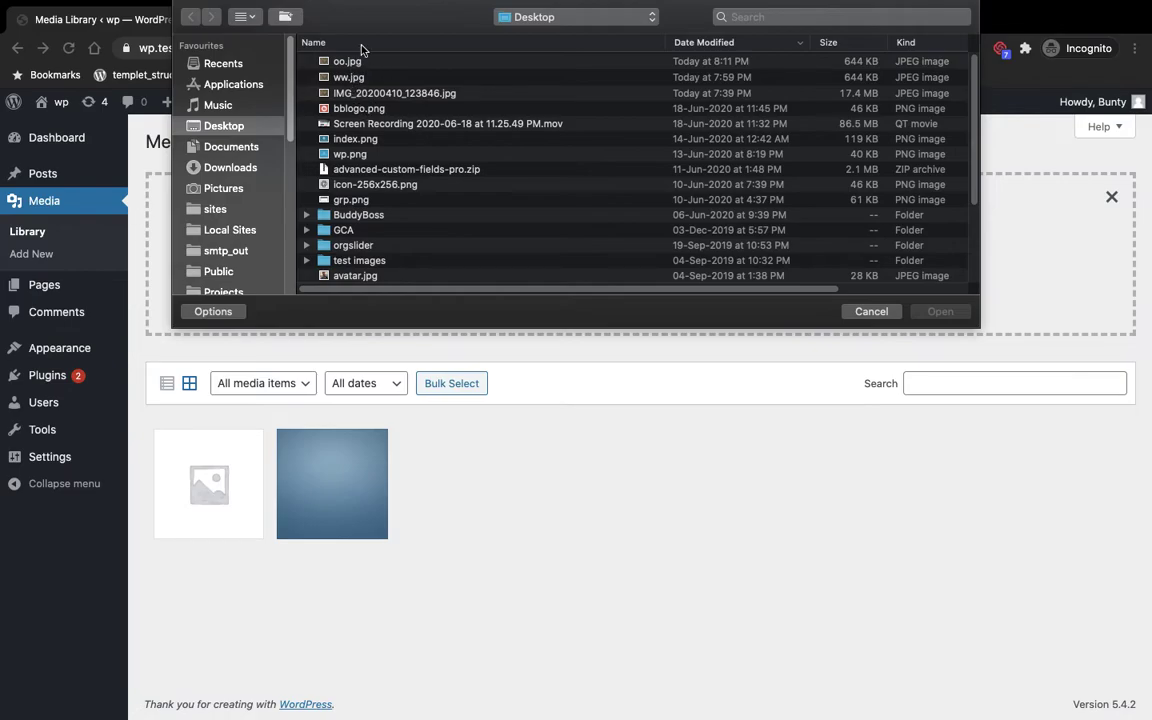
{"action": "double_click", "coordinate": [348, 62]}
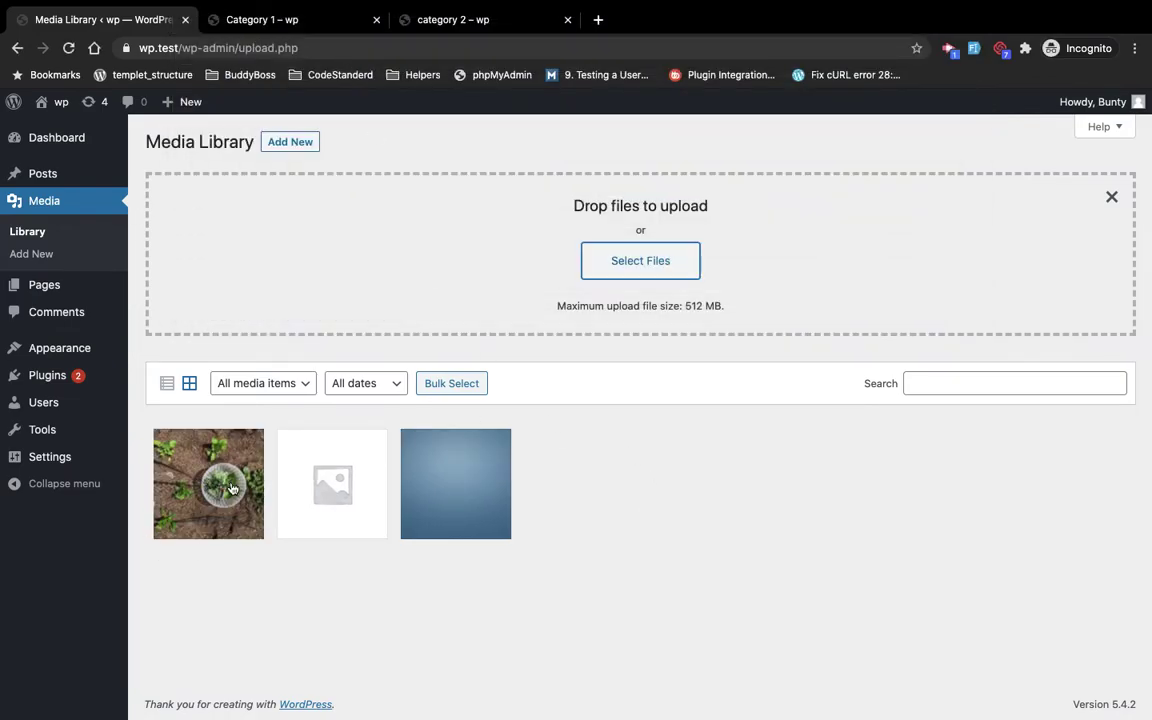
{"action": "left_click", "coordinate": [231, 488]}
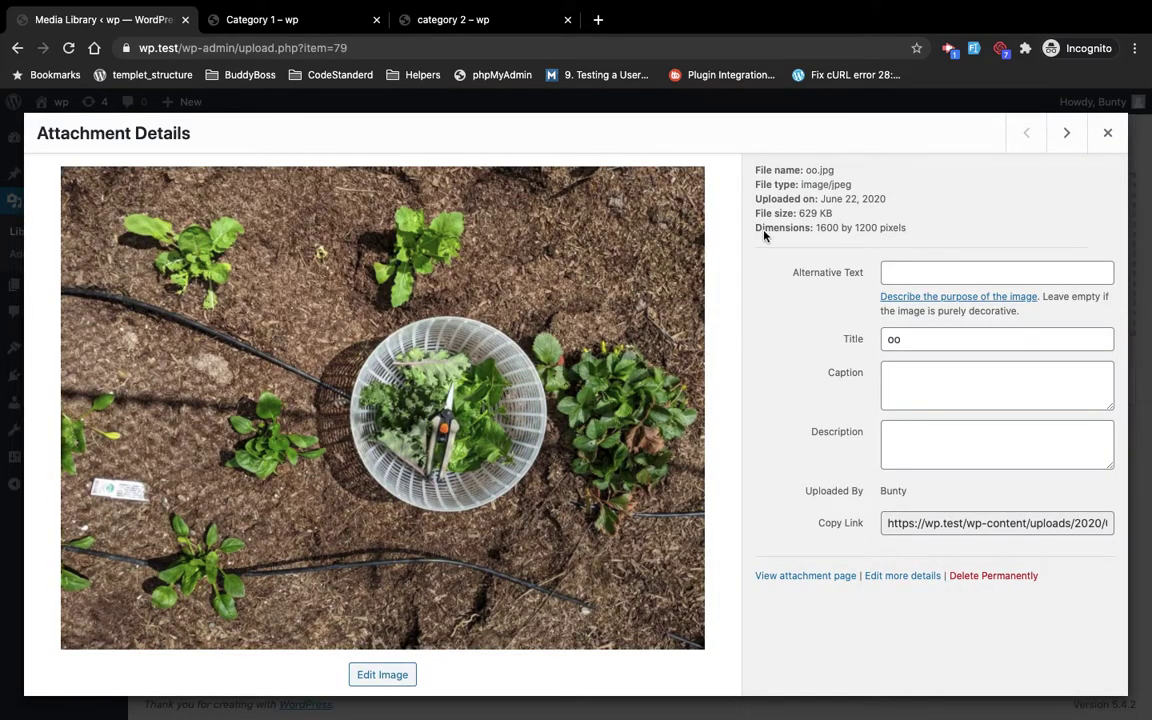
Step: Open the Edit Media page for oo.jpg and go through its Alt Text, Caption and Description fields
{"action": "left_click", "coordinate": [909, 578]}
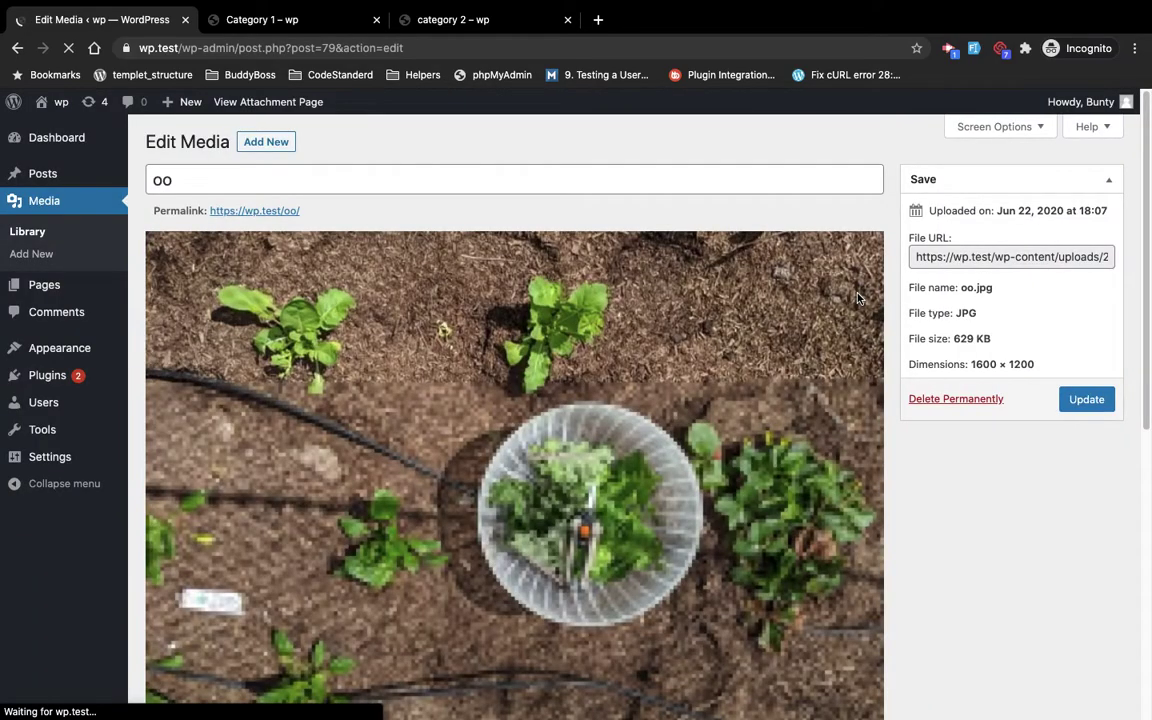
{"action": "scroll", "coordinate": [857, 298], "scroll_direction": "down", "scroll_amount": 2}
{"action": "scroll", "coordinate": [857, 298], "scroll_direction": "down", "scroll_amount": 4}
{"action": "left_click", "coordinate": [282, 352]}
{"action": "left_click", "coordinate": [306, 423]}
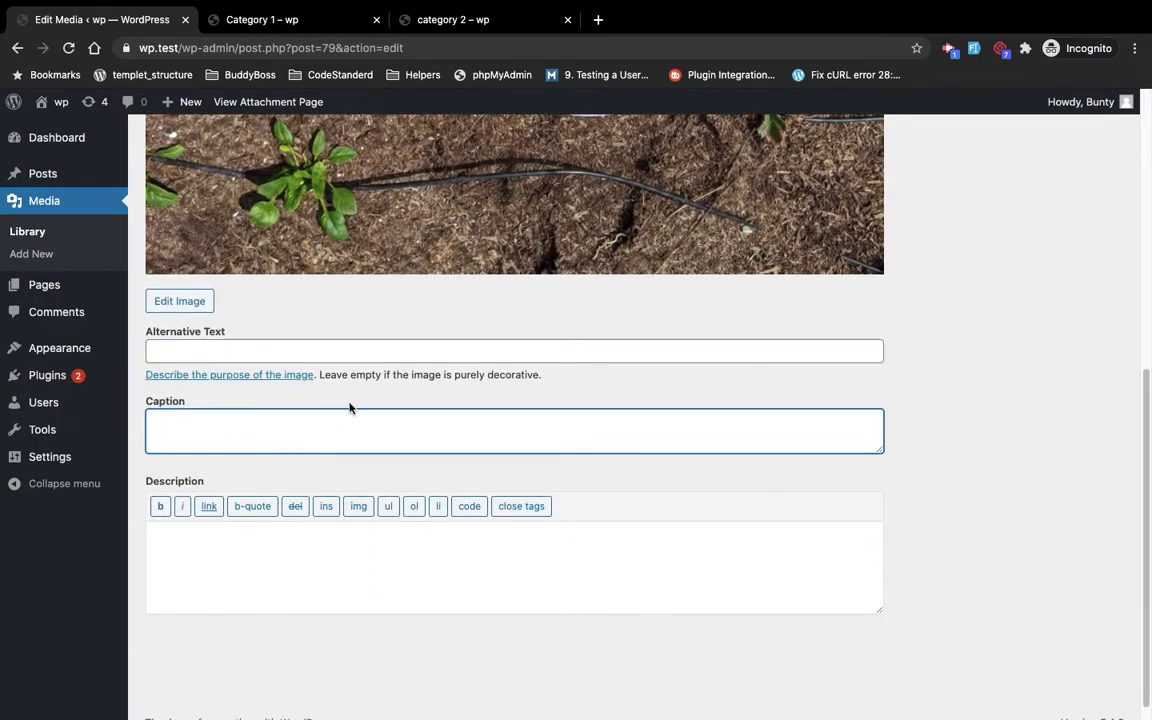
{"action": "left_click", "coordinate": [633, 545]}
{"action": "scroll", "coordinate": [1021, 486], "scroll_direction": "up", "scroll_amount": 5}
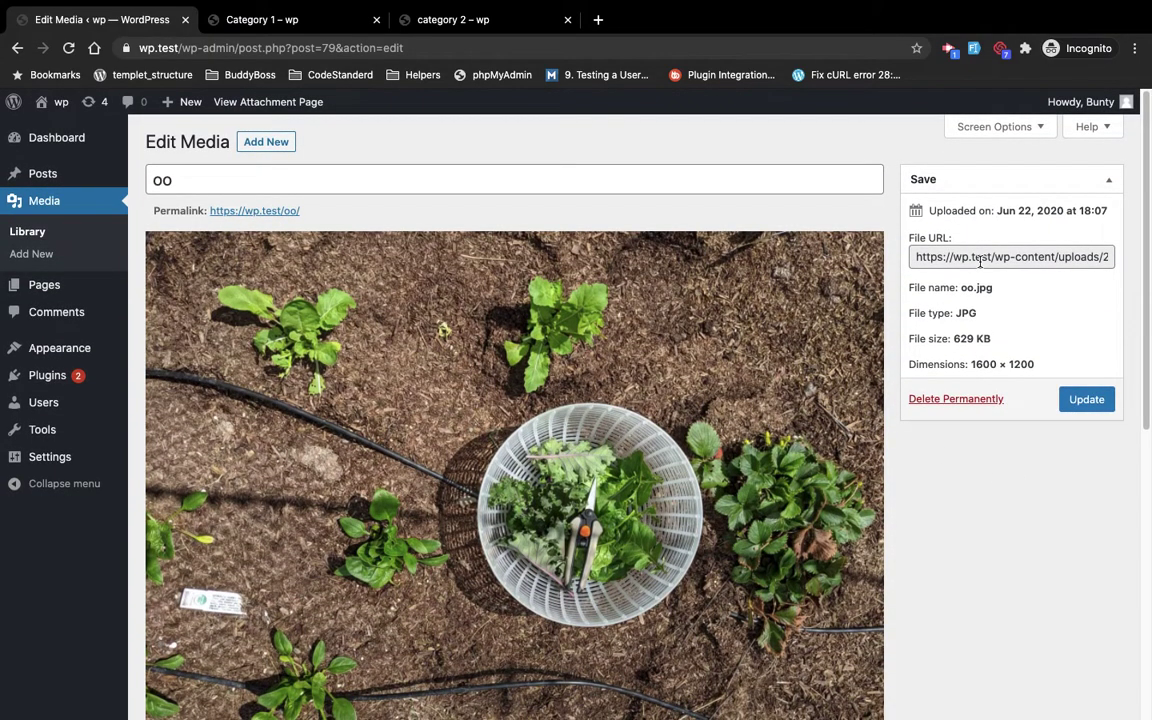
Step: Select the full file URL of oo.jpg
{"action": "left_click", "coordinate": [980, 259]}
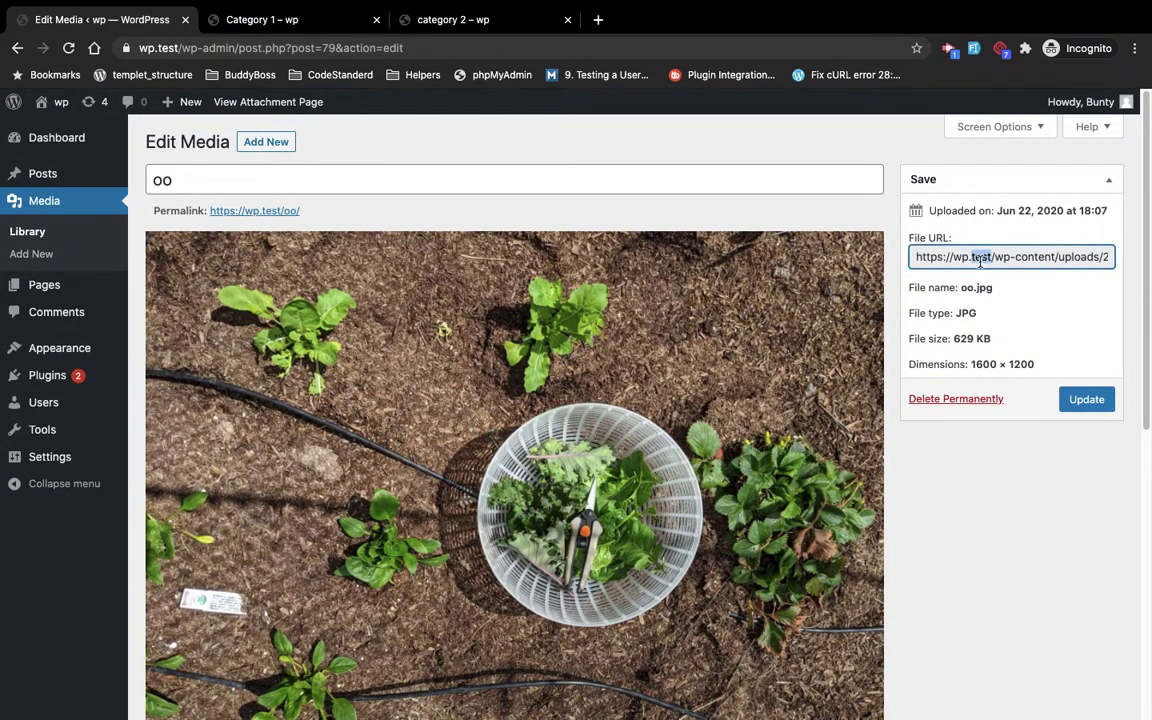
{"action": "triple_click", "coordinate": [980, 259]}
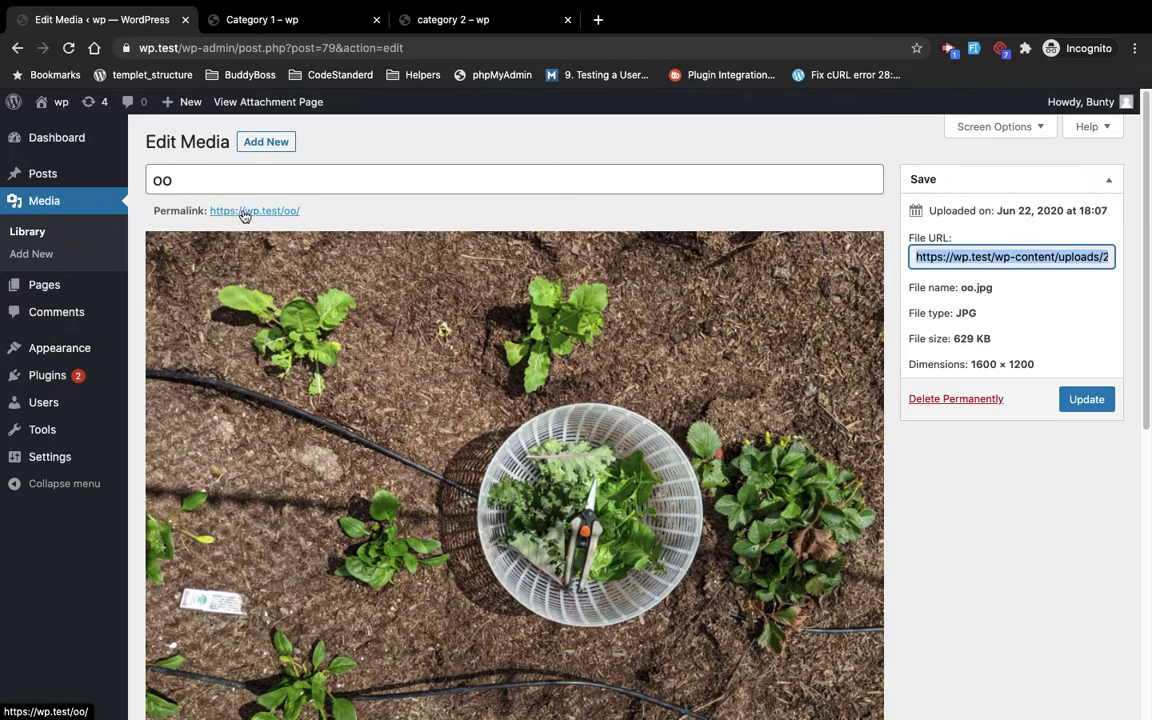
{"action": "left_click", "coordinate": [244, 215], "text": "super"}
Step: View oo.jpg's public page, close the Category 1 and category 2 tabs, and return to Edit Media
{"action": "left_click", "coordinate": [640, 19]}
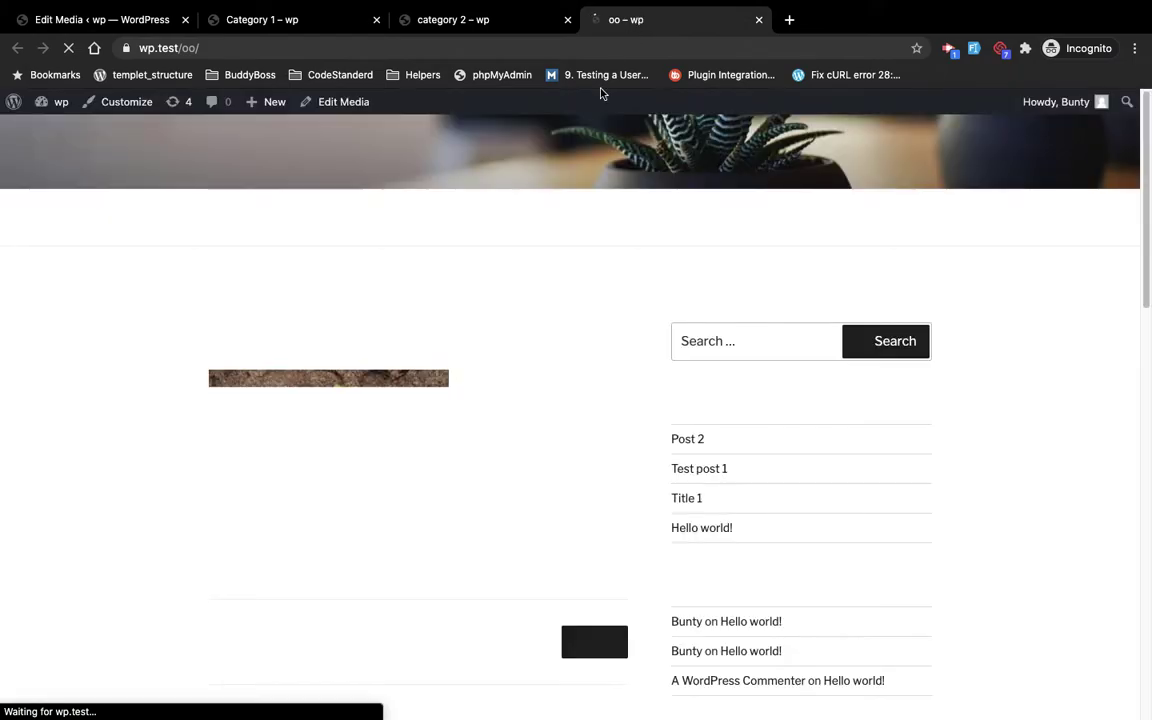
{"action": "scroll", "coordinate": [294, 307], "scroll_direction": "down", "scroll_amount": 5}
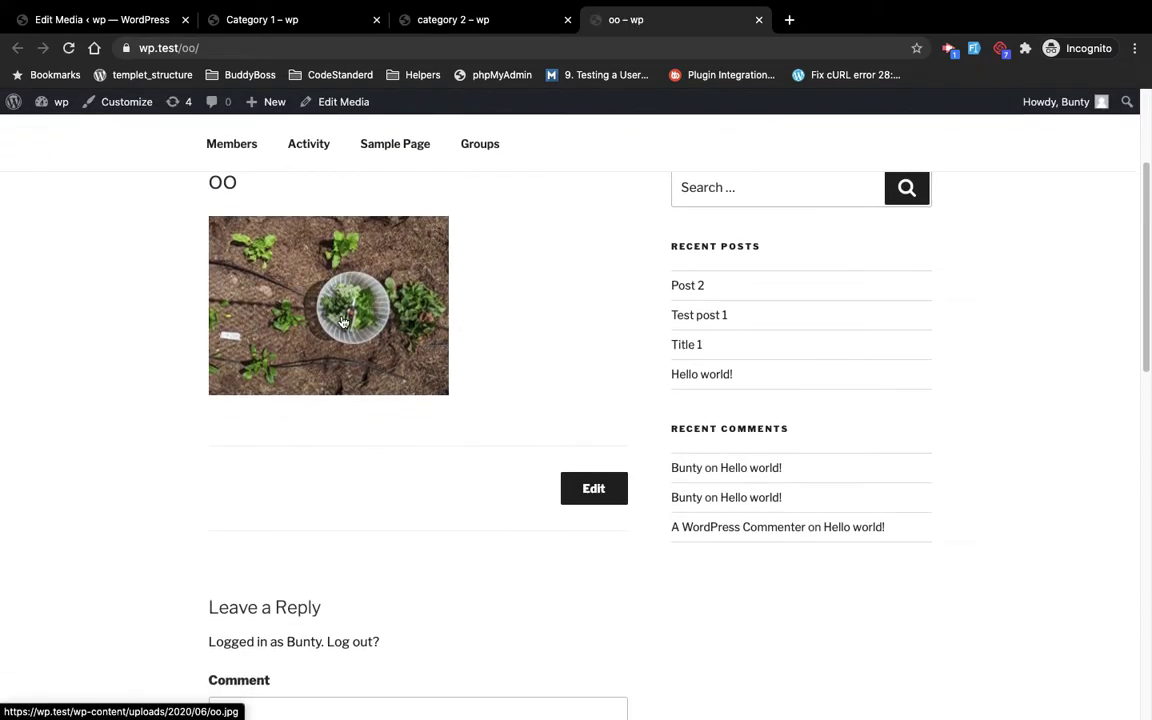
{"action": "scroll", "coordinate": [342, 321], "scroll_direction": "up", "scroll_amount": 5}
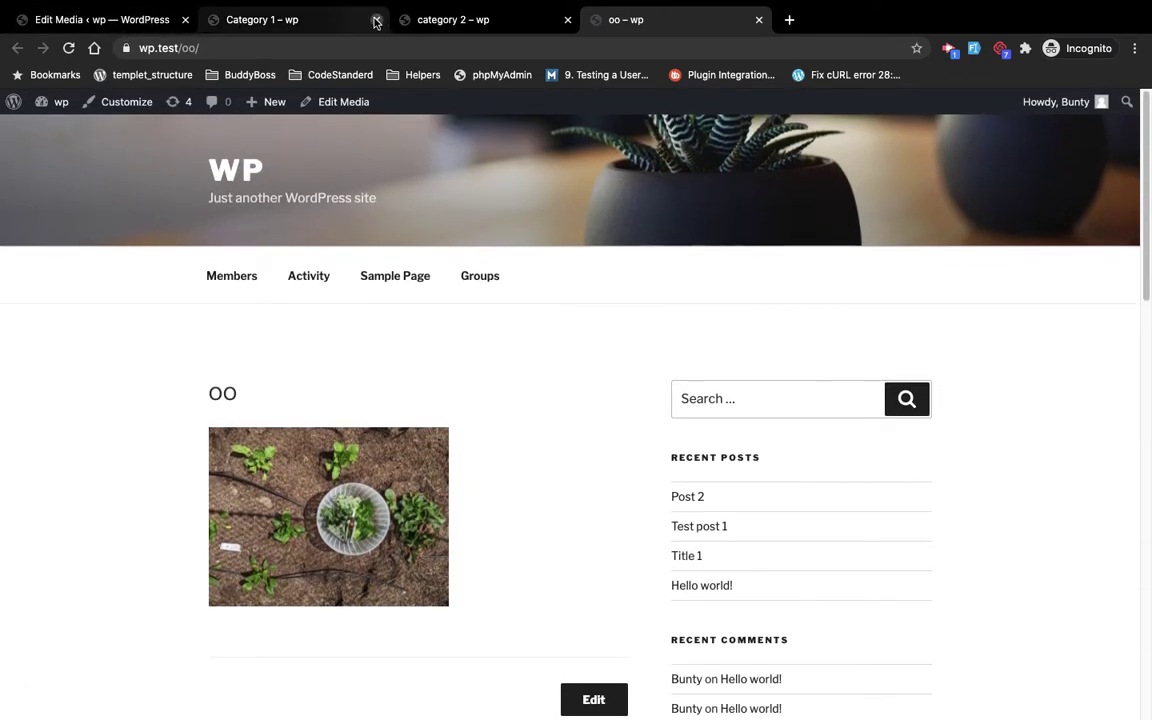
{"action": "left_click", "coordinate": [376, 20]}
{"action": "left_click", "coordinate": [376, 20]}
{"action": "left_click", "coordinate": [113, 18]}
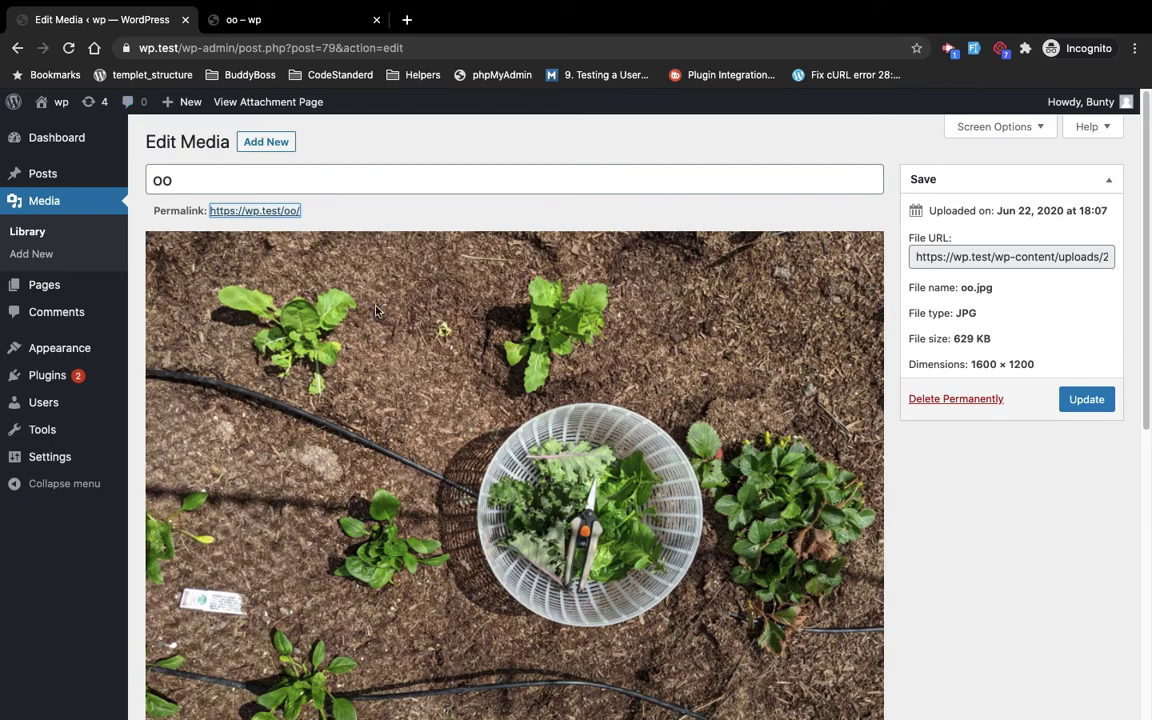
Step: Upload SampleVideo_720x480_5mb.mp4 from the sample-videos folder through Add New
{"action": "left_click", "coordinate": [264, 143]}
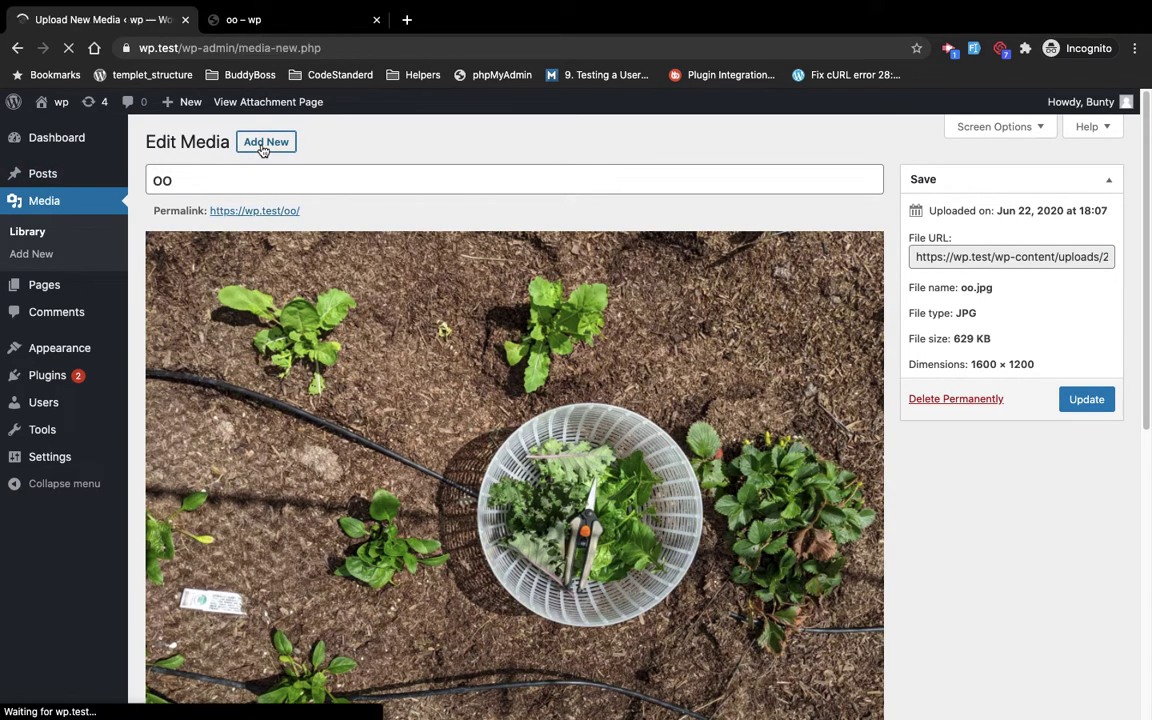
{"action": "left_click", "coordinate": [640, 285]}
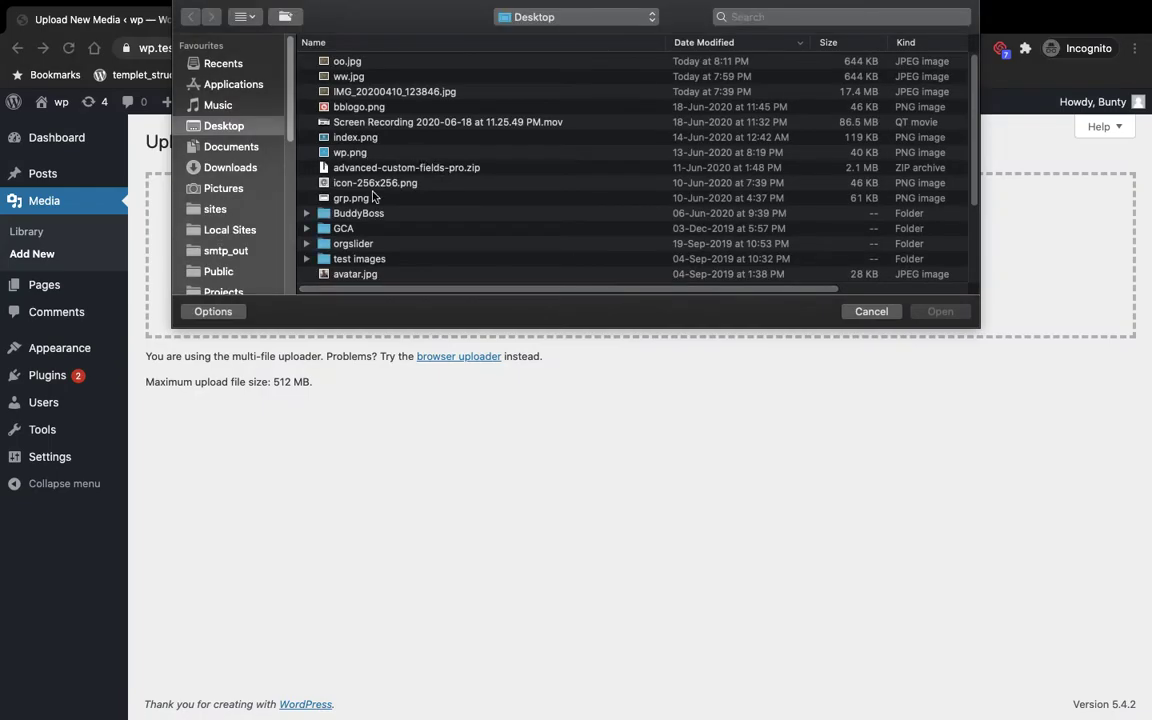
{"action": "scroll", "coordinate": [372, 197], "scroll_direction": "down", "scroll_amount": 5}
{"action": "double_click", "coordinate": [416, 276]}
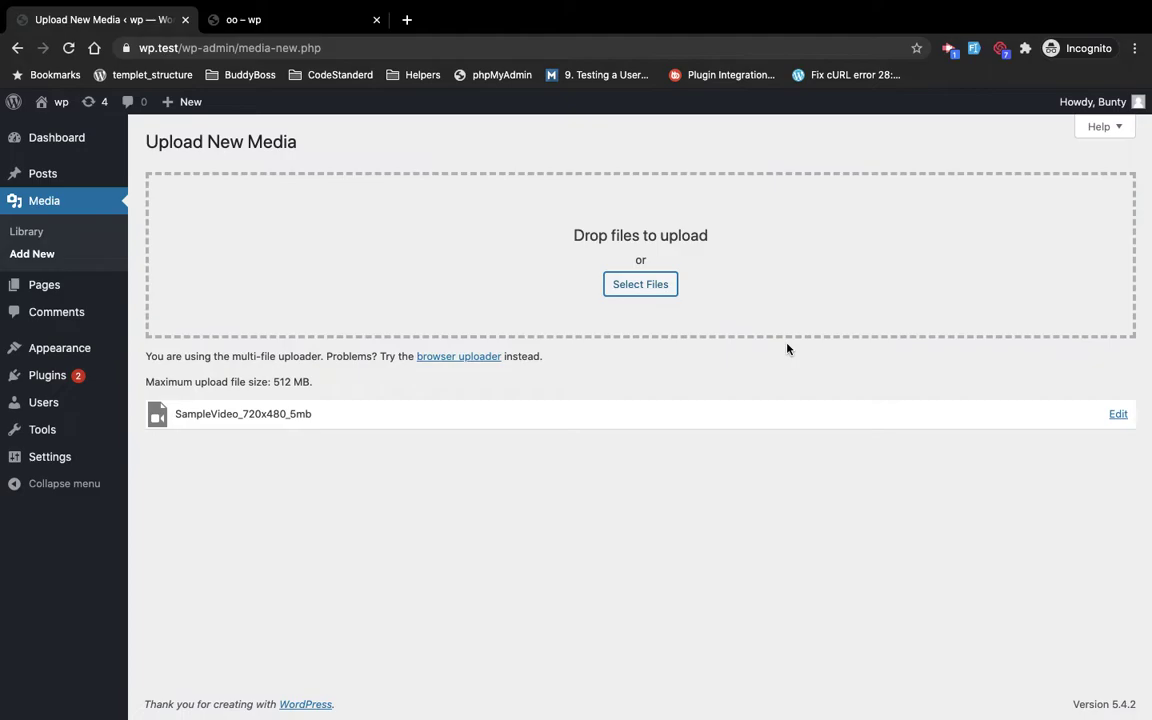
{"action": "left_click", "coordinate": [1118, 414]}
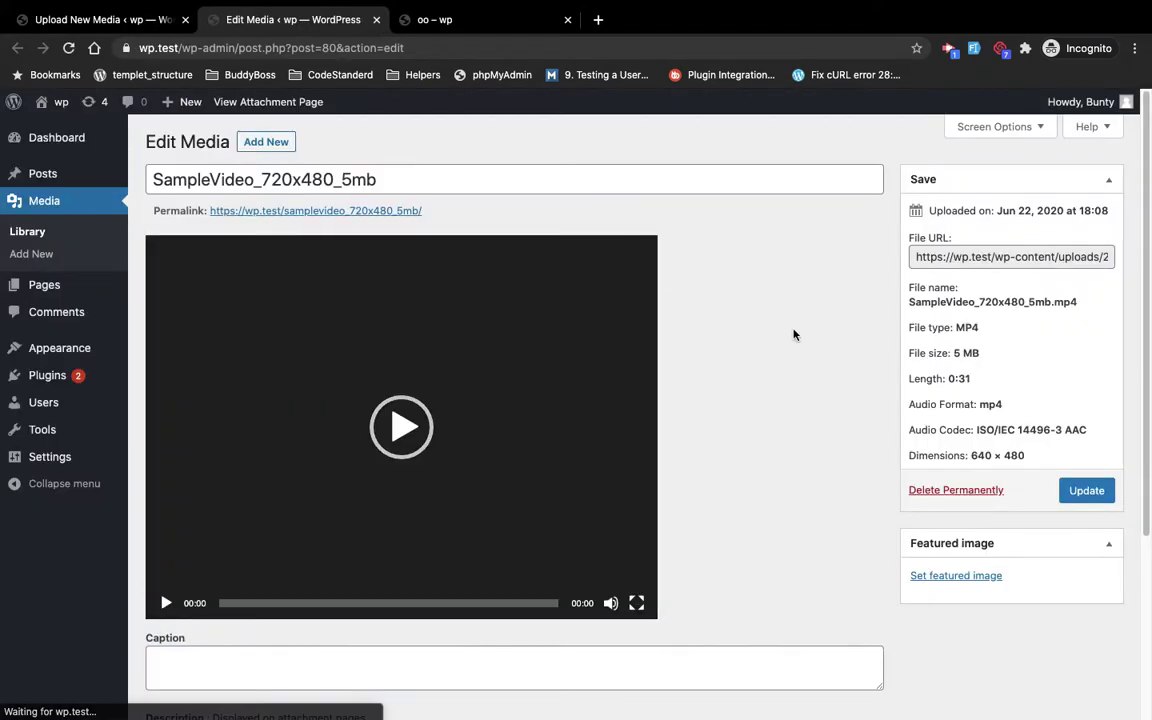
Step: Open the sample video's attachment page in a new tab, play and pause the clip, then return to Upload New Media
{"action": "scroll", "coordinate": [792, 332], "scroll_direction": "down", "scroll_amount": 2}
{"action": "scroll", "coordinate": [793, 334], "scroll_direction": "up", "scroll_amount": 2}
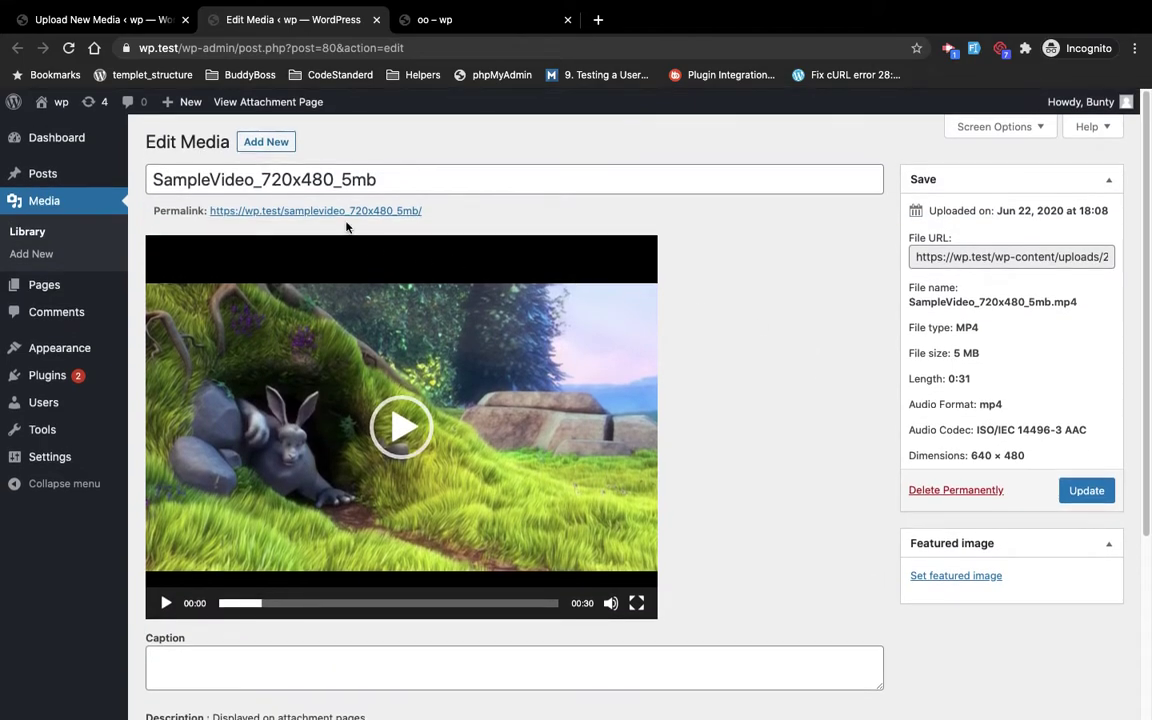
{"action": "left_click", "coordinate": [347, 212], "text": "super"}
{"action": "left_click", "coordinate": [466, 20]}
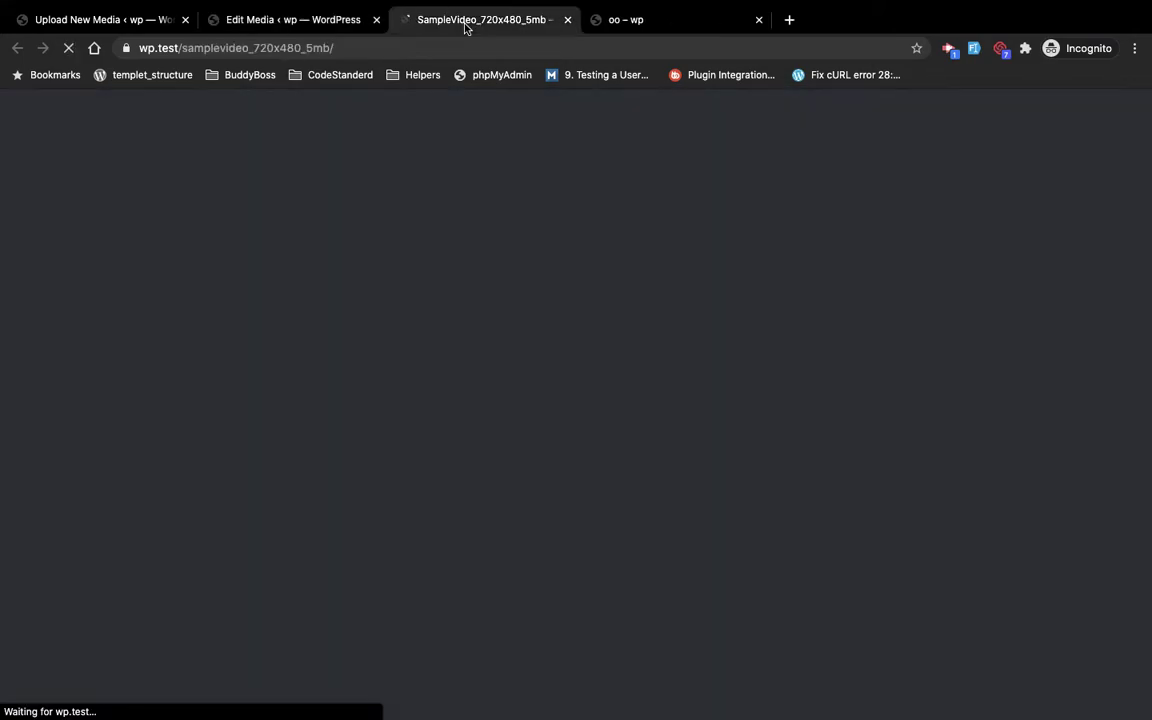
{"action": "scroll", "coordinate": [565, 363], "scroll_direction": "down", "scroll_amount": 3}
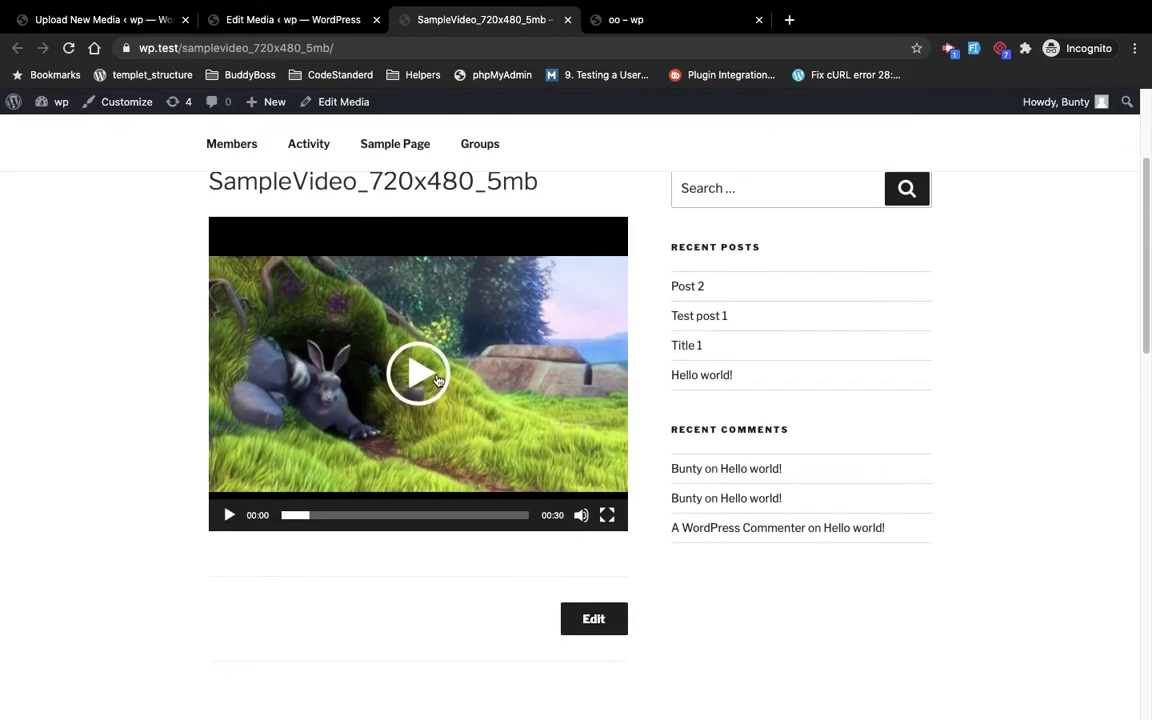
{"action": "left_click", "coordinate": [394, 344]}
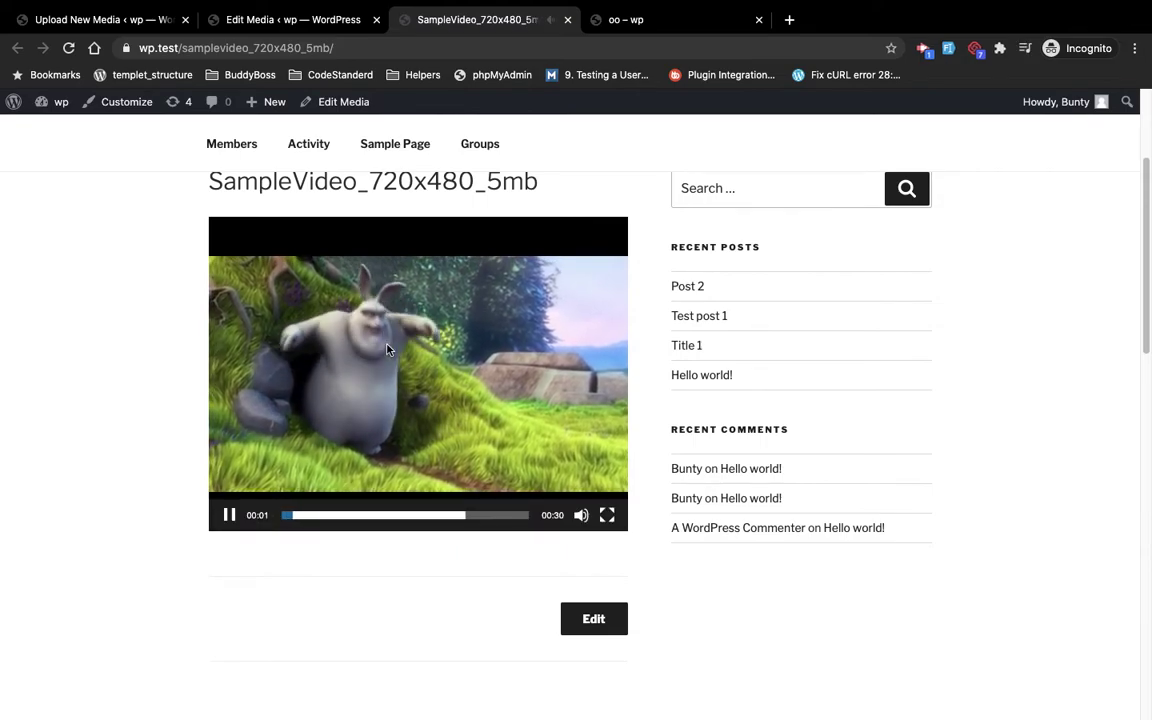
{"action": "left_click", "coordinate": [347, 308]}
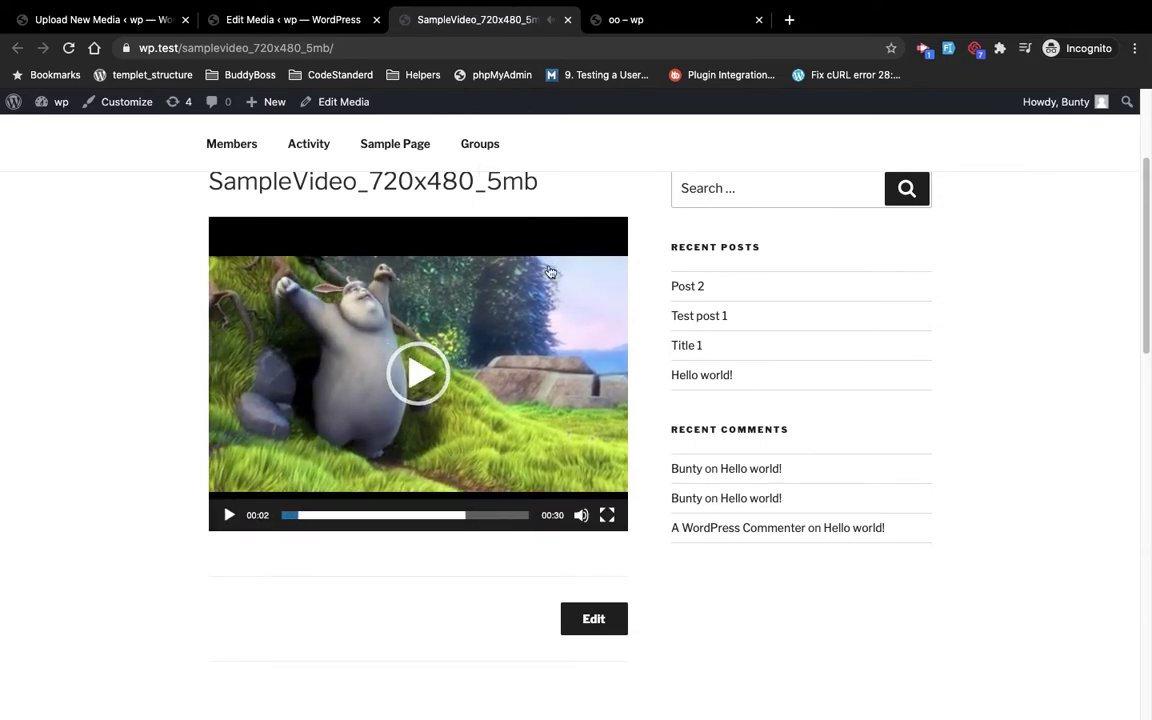
{"action": "scroll", "coordinate": [450, 235], "scroll_direction": "up", "scroll_amount": 2}
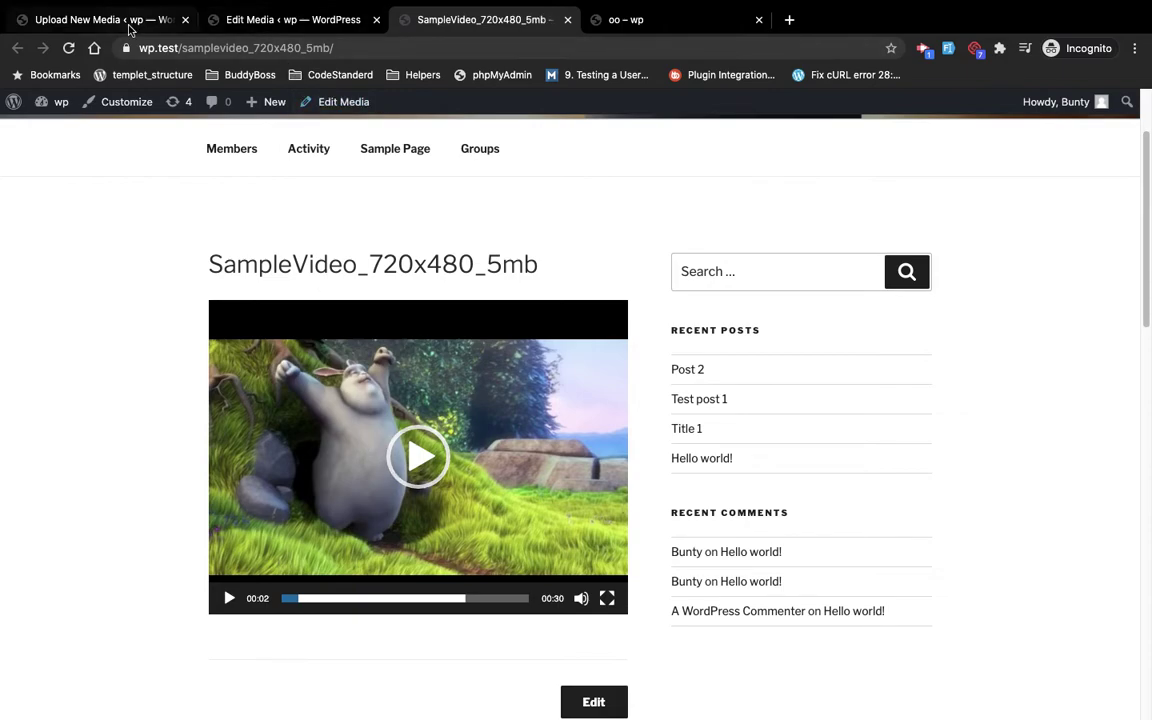
{"action": "left_click", "coordinate": [130, 30]}
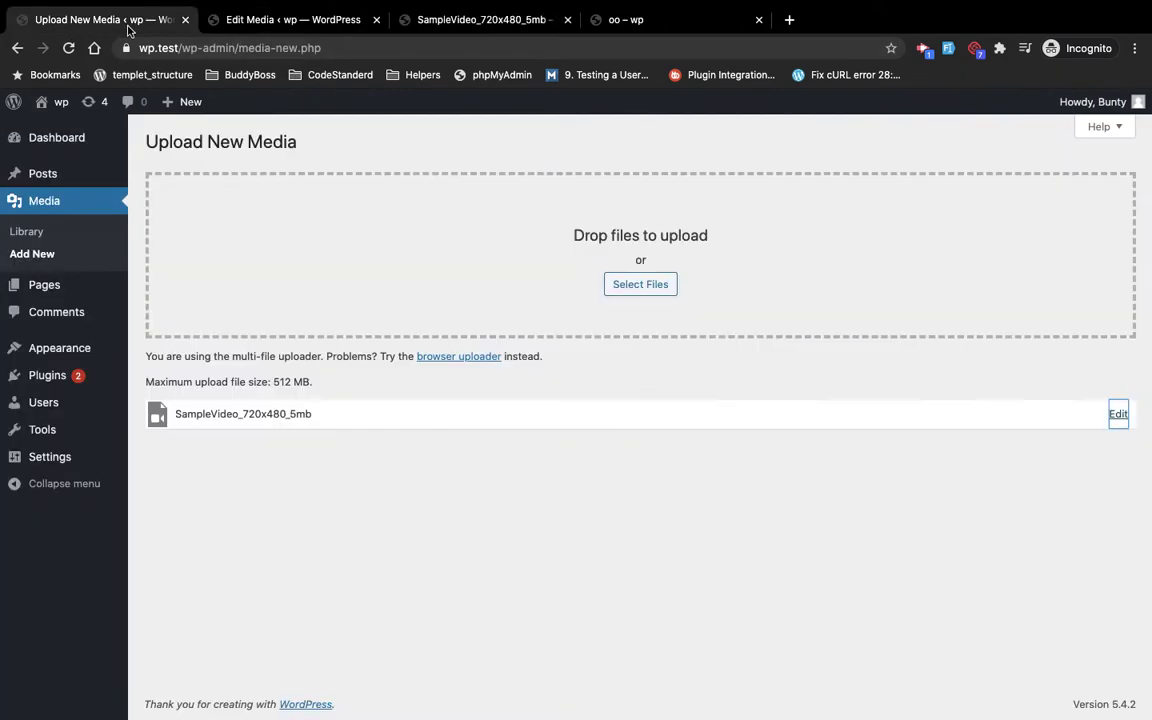
Step: Open the Media Library and check the All media items filter without changing it
{"action": "left_click", "coordinate": [53, 207]}
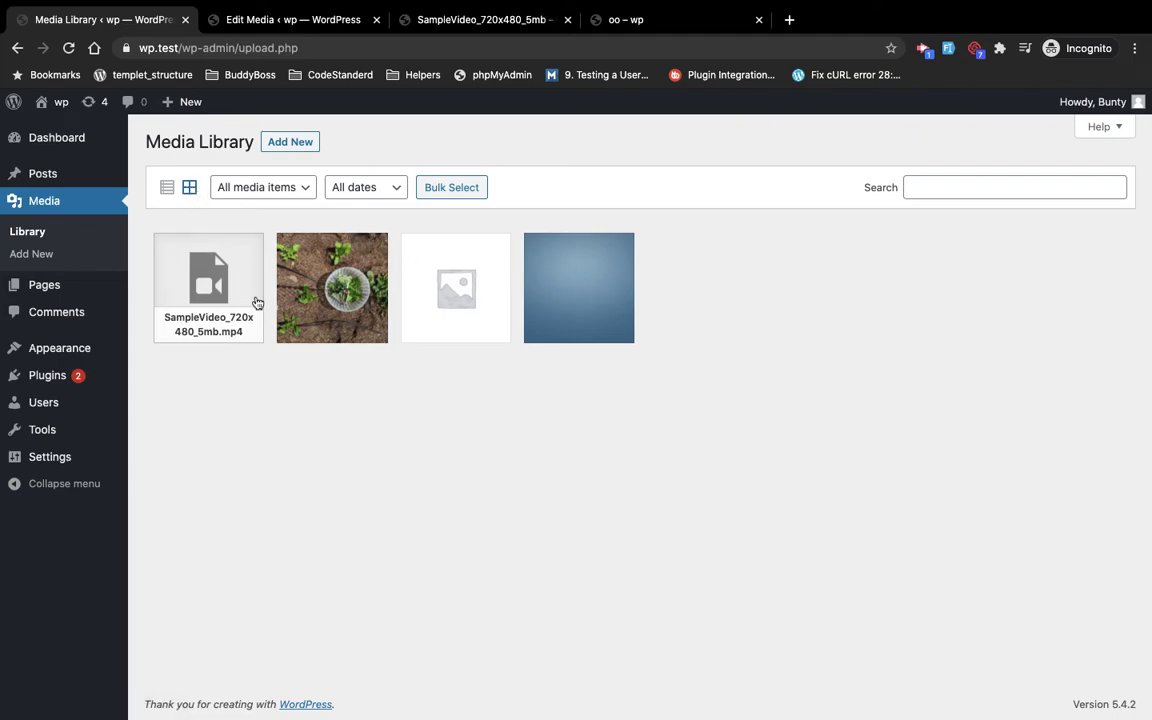
{"action": "left_click", "coordinate": [298, 190]}
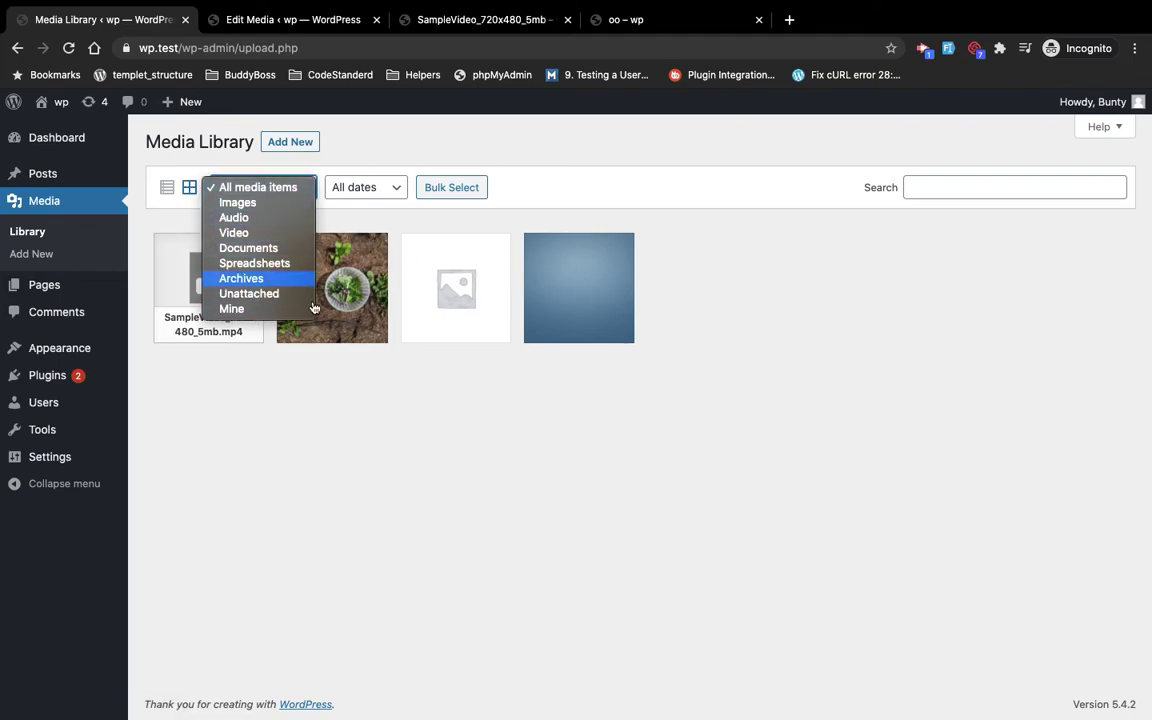
{"action": "left_click", "coordinate": [427, 147]}
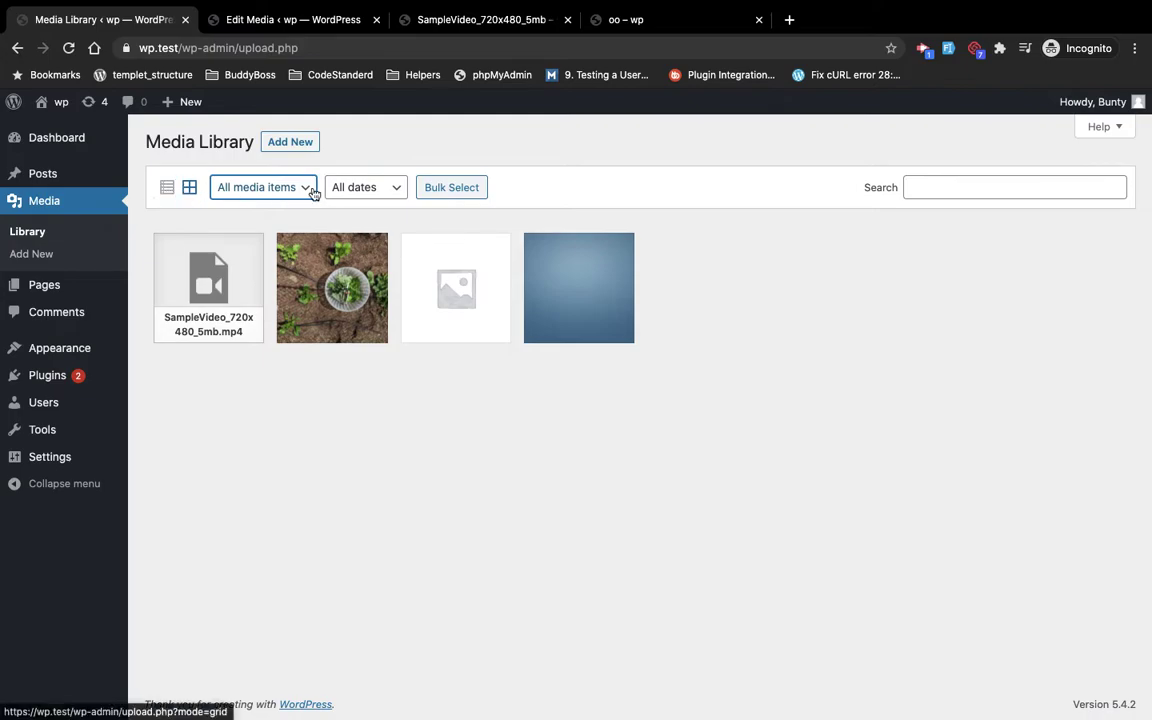
Step: Bulk-select all four media items, then cancel without deleting anything
{"action": "left_click", "coordinate": [458, 188]}
{"action": "left_click", "coordinate": [196, 265]}
{"action": "left_click", "coordinate": [312, 266]}
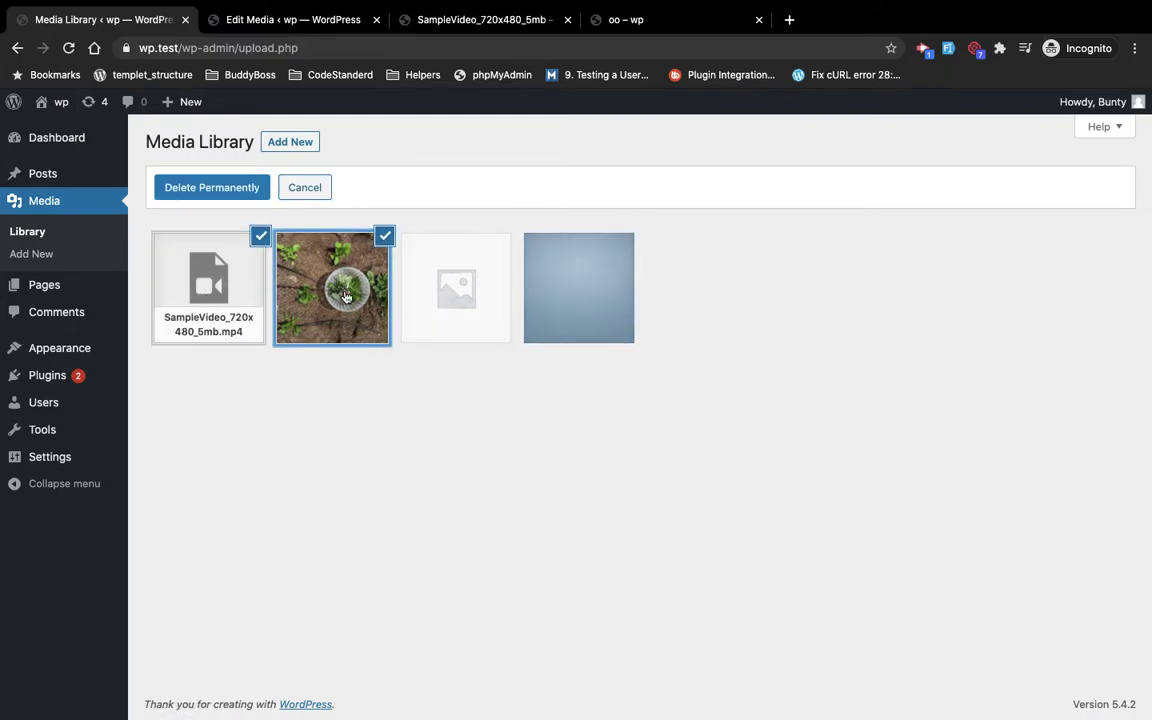
{"action": "left_click", "coordinate": [423, 266]}
{"action": "left_click", "coordinate": [552, 294]}
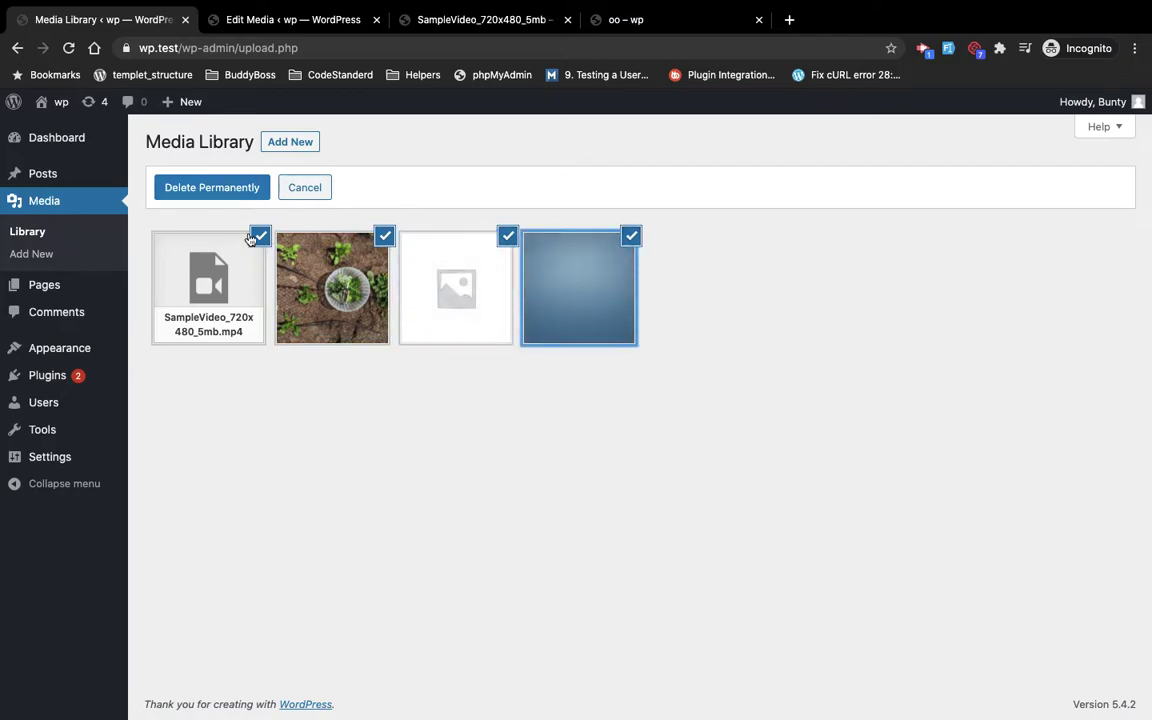
{"action": "left_click", "coordinate": [304, 189]}
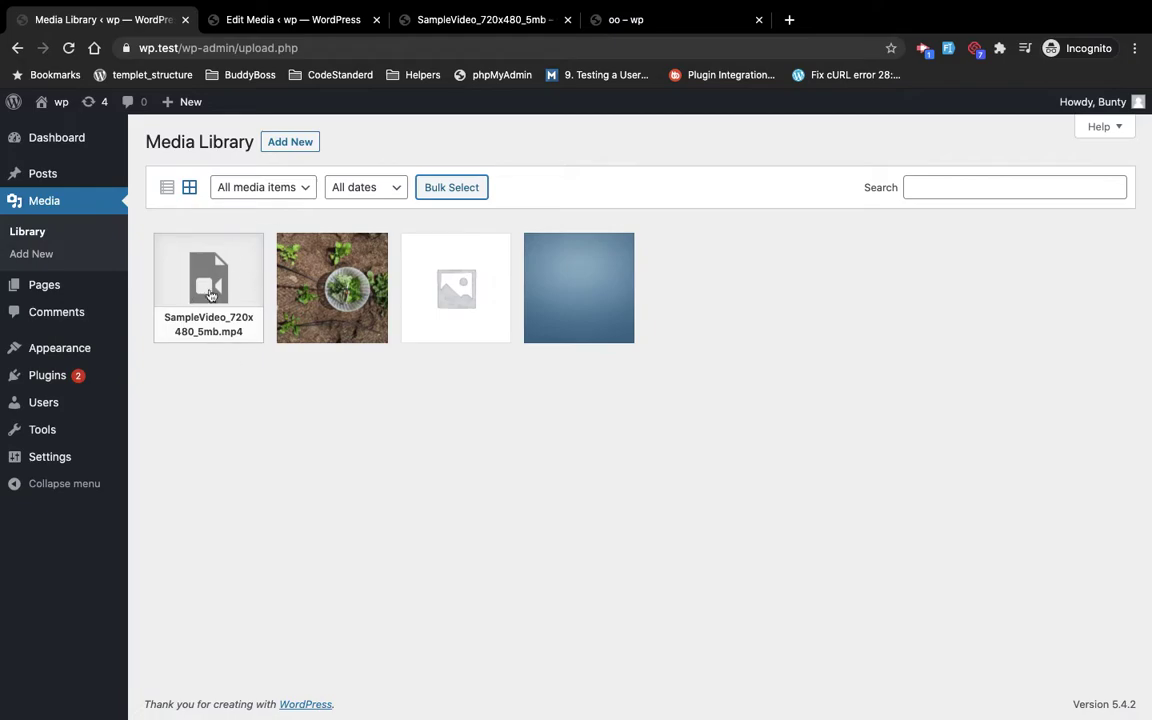
Step: Scroll through the Pages list, then go to All Posts
{"action": "left_click", "coordinate": [45, 287]}
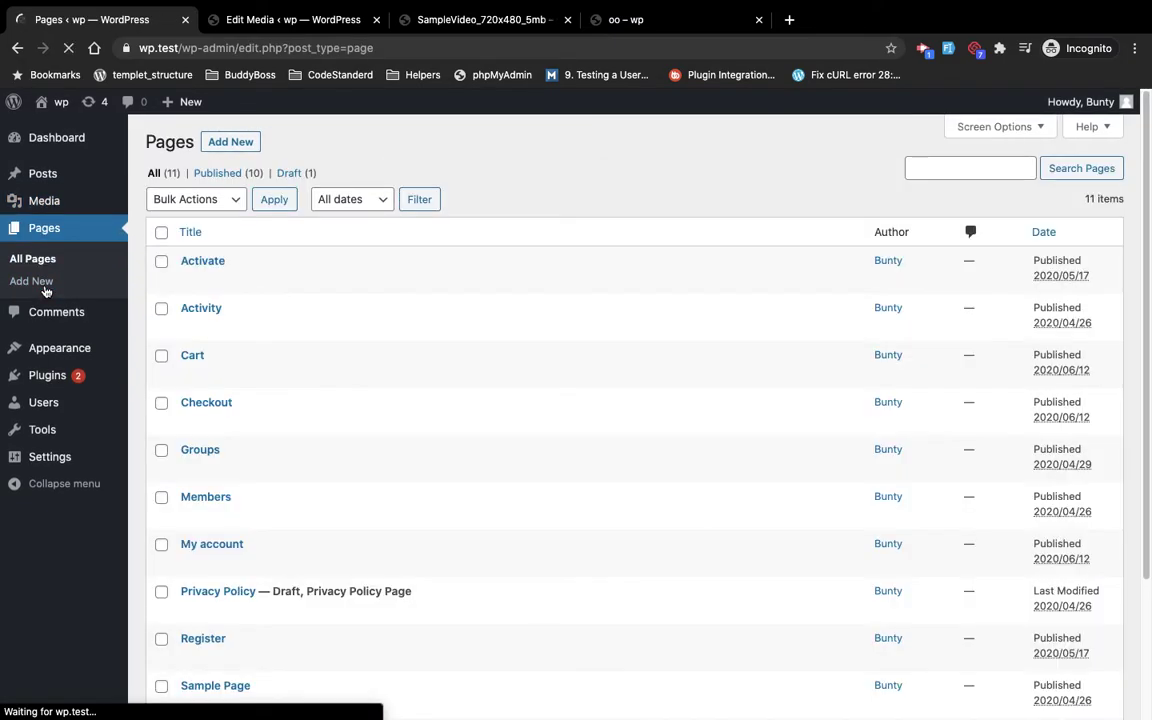
{"action": "scroll", "coordinate": [480, 243], "scroll_direction": "down", "scroll_amount": 2}
{"action": "scroll", "coordinate": [481, 247], "scroll_direction": "up", "scroll_amount": 2}
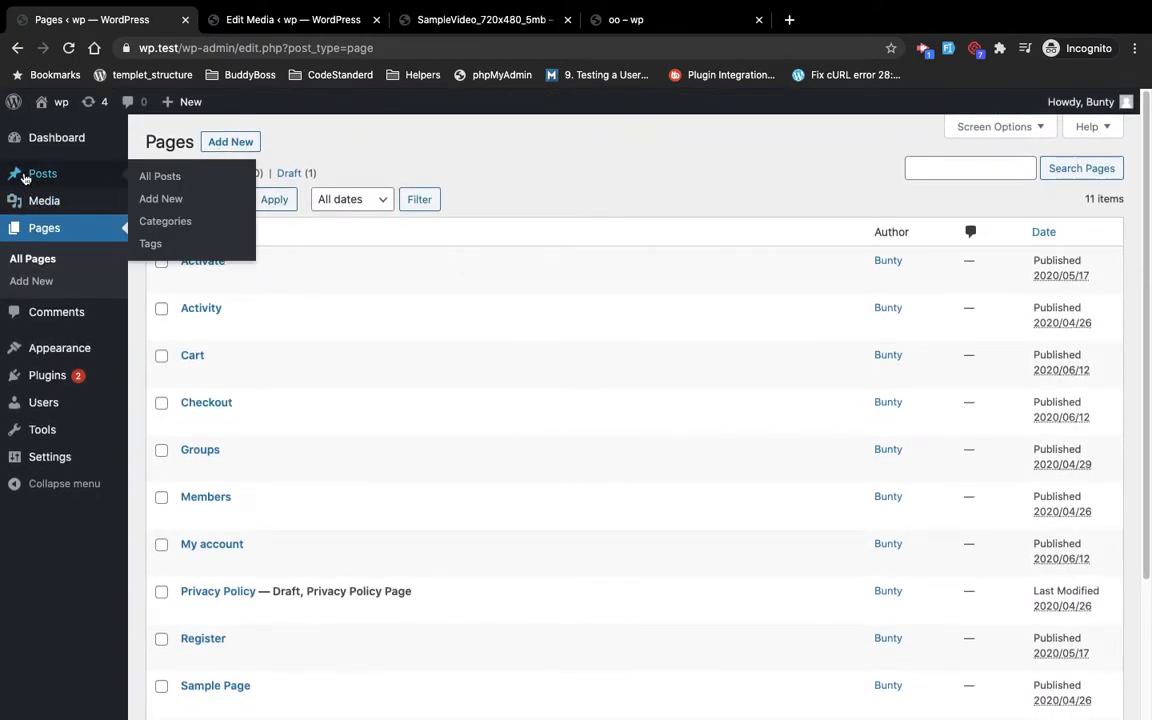
{"action": "scroll", "coordinate": [80, 320], "scroll_direction": "down", "scroll_amount": 2}
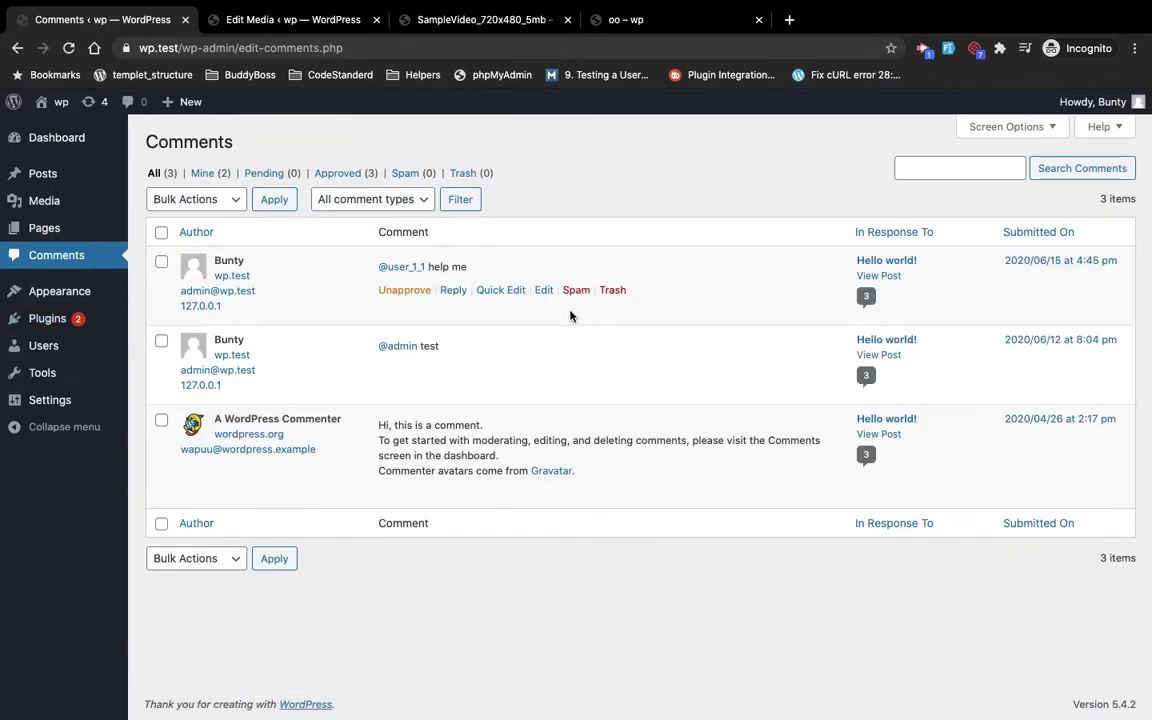
{"action": "left_click", "coordinate": [40, 175]}
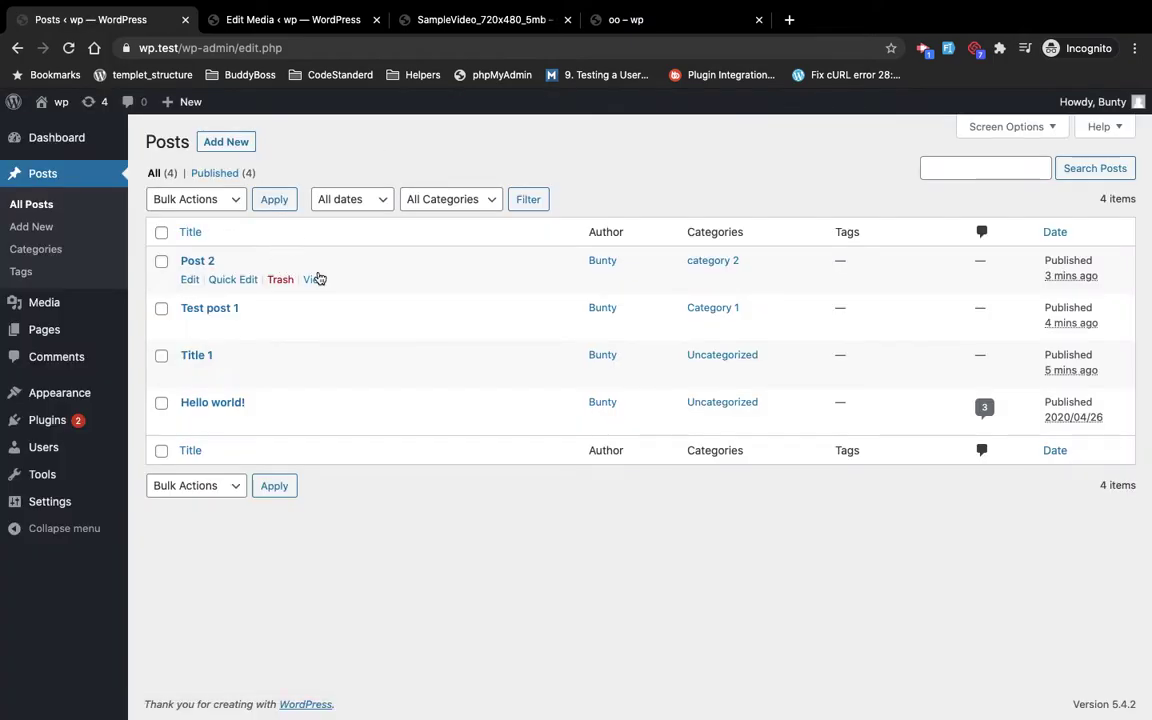
Step: Open Post 2 in a new tab, start a reply, and open the admin Comments list
{"action": "left_click", "coordinate": [316, 280], "text": "super"}
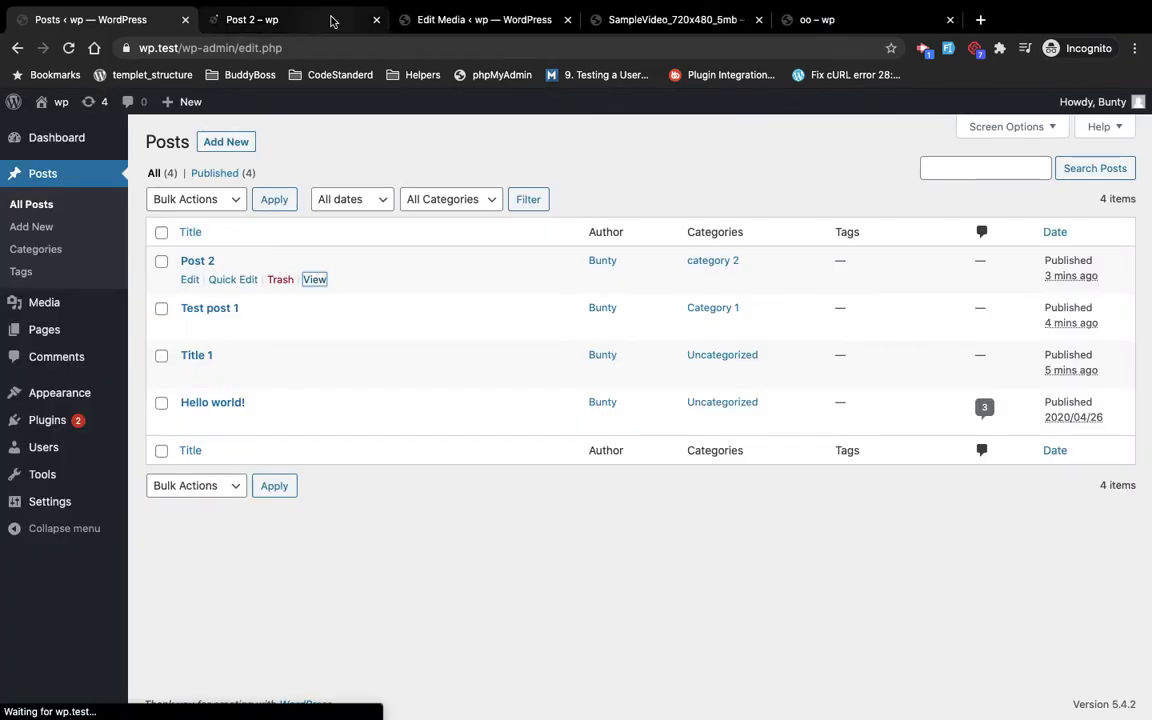
{"action": "left_click", "coordinate": [329, 21]}
{"action": "scroll", "coordinate": [463, 332], "scroll_direction": "down", "scroll_amount": 5}
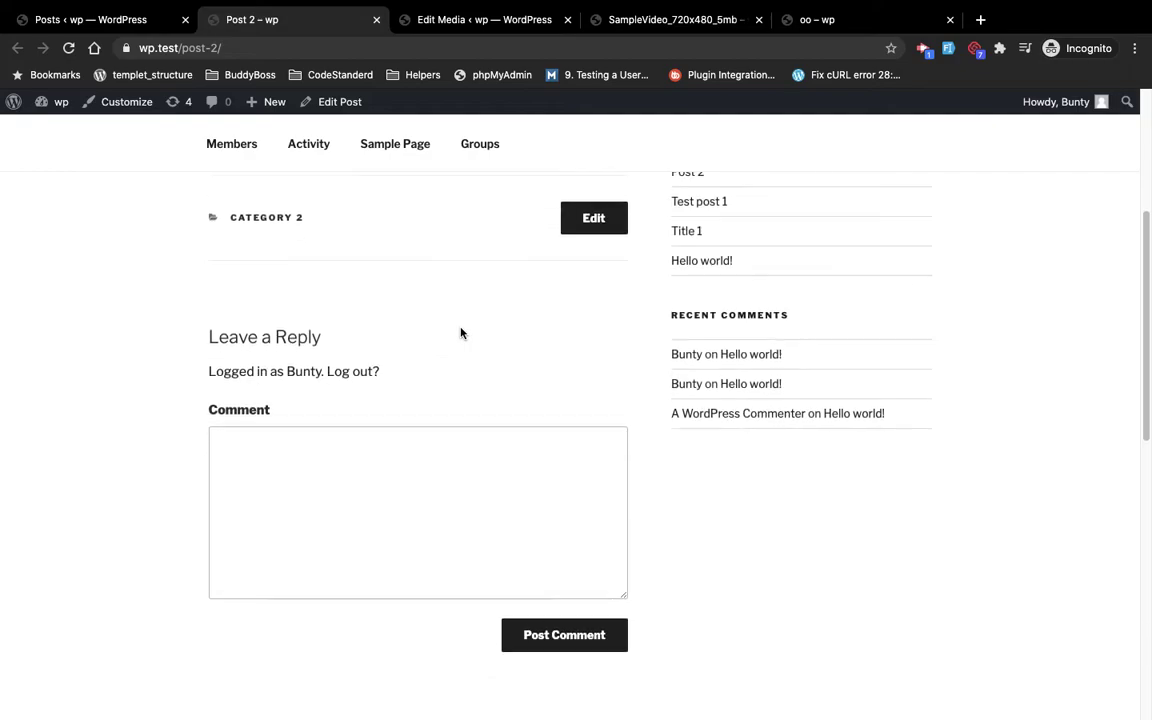
{"action": "left_click", "coordinate": [396, 400]}
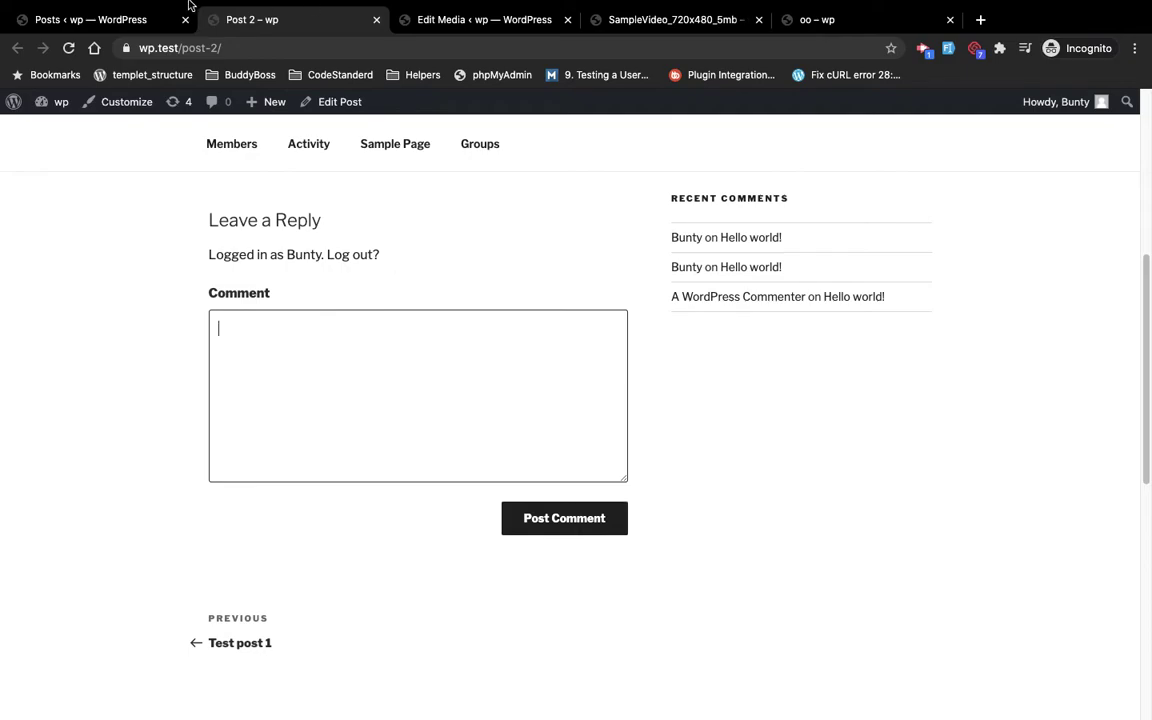
{"action": "left_click", "coordinate": [128, 10]}
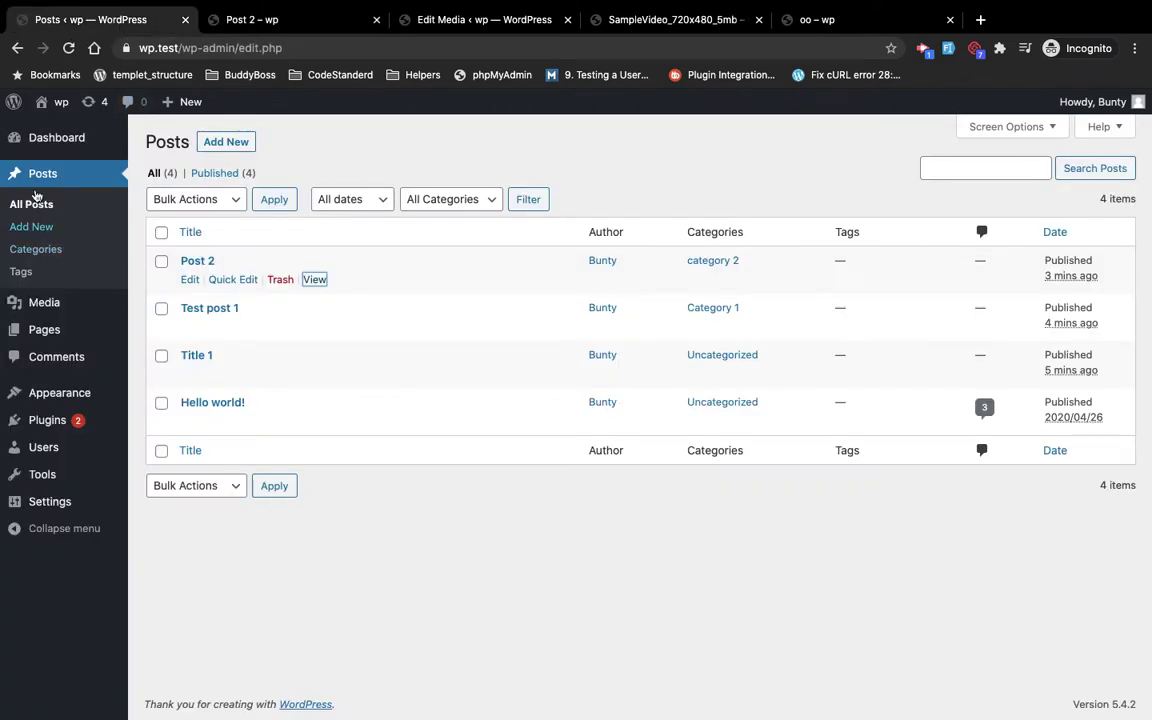
{"action": "left_click", "coordinate": [56, 357]}
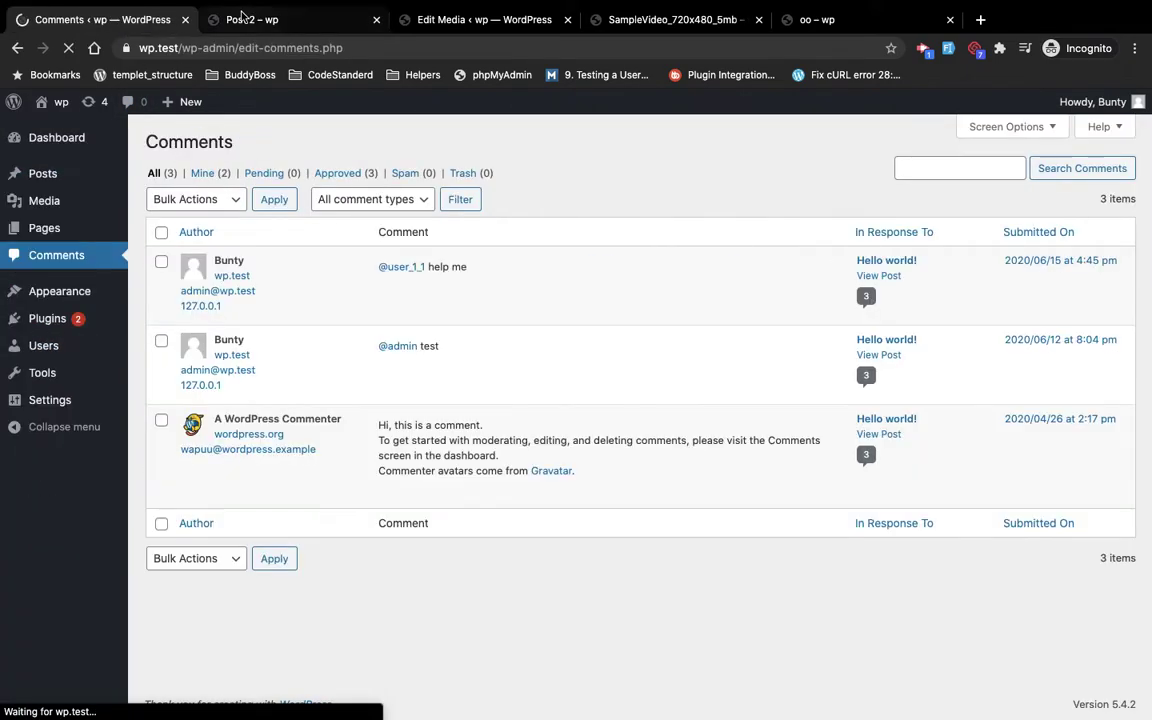
Step: Submit the 'Comment test' reply on Post 2 and check it in the admin Comments list
{"action": "left_click", "coordinate": [241, 14]}
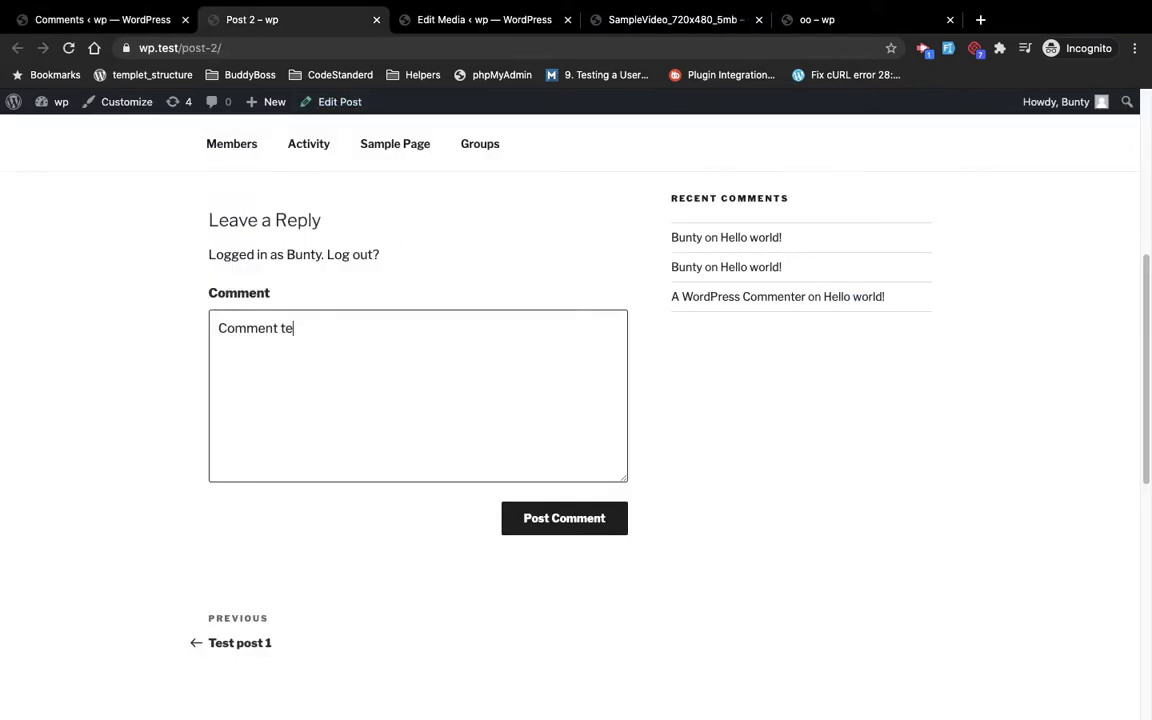
{"action": "left_click", "coordinate": [532, 517]}
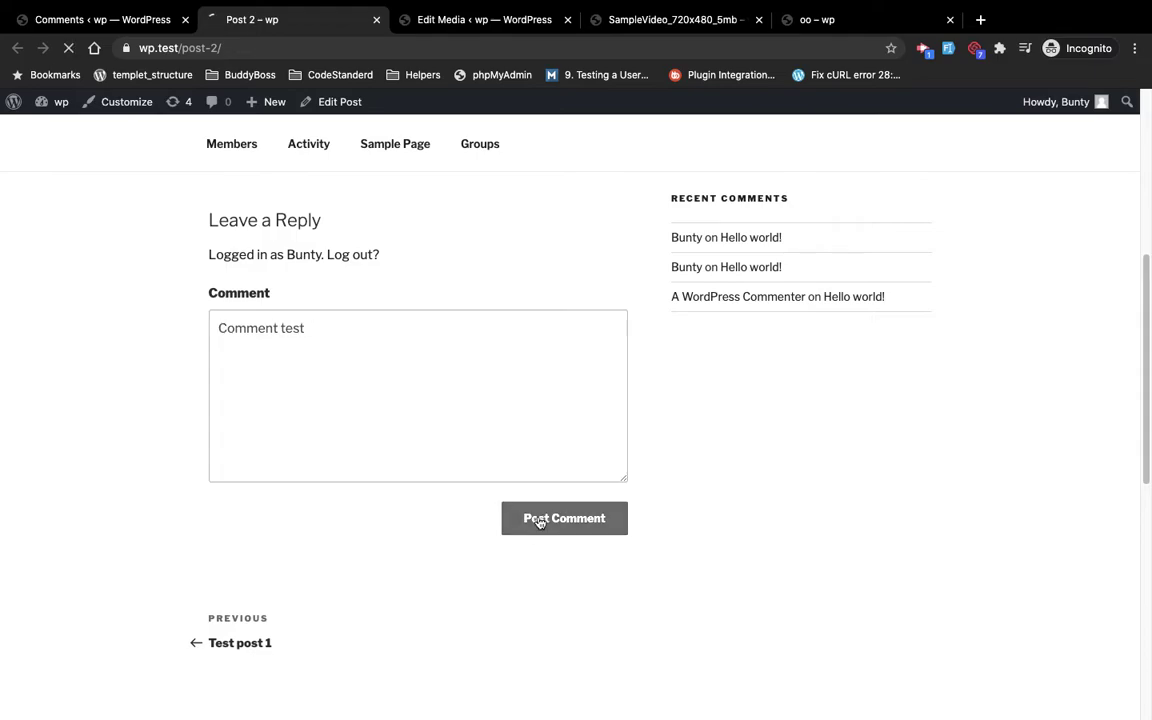
{"action": "scroll", "coordinate": [360, 455], "scroll_direction": "up", "scroll_amount": 5}
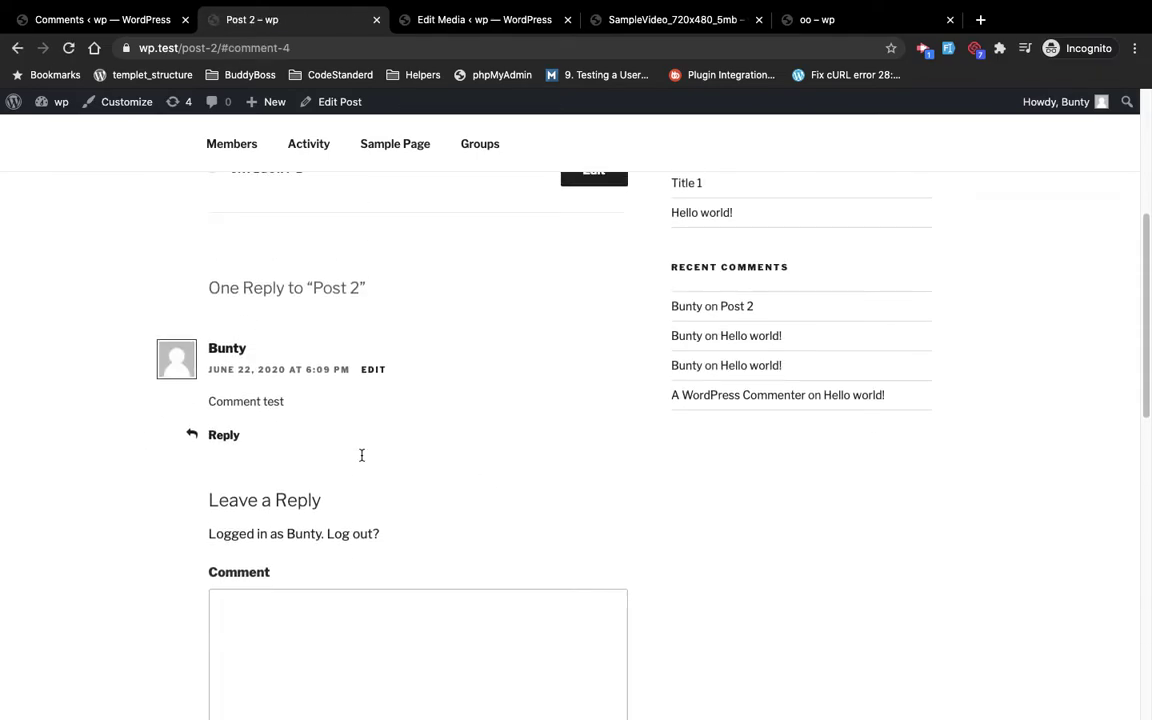
{"action": "left_click", "coordinate": [130, 20]}
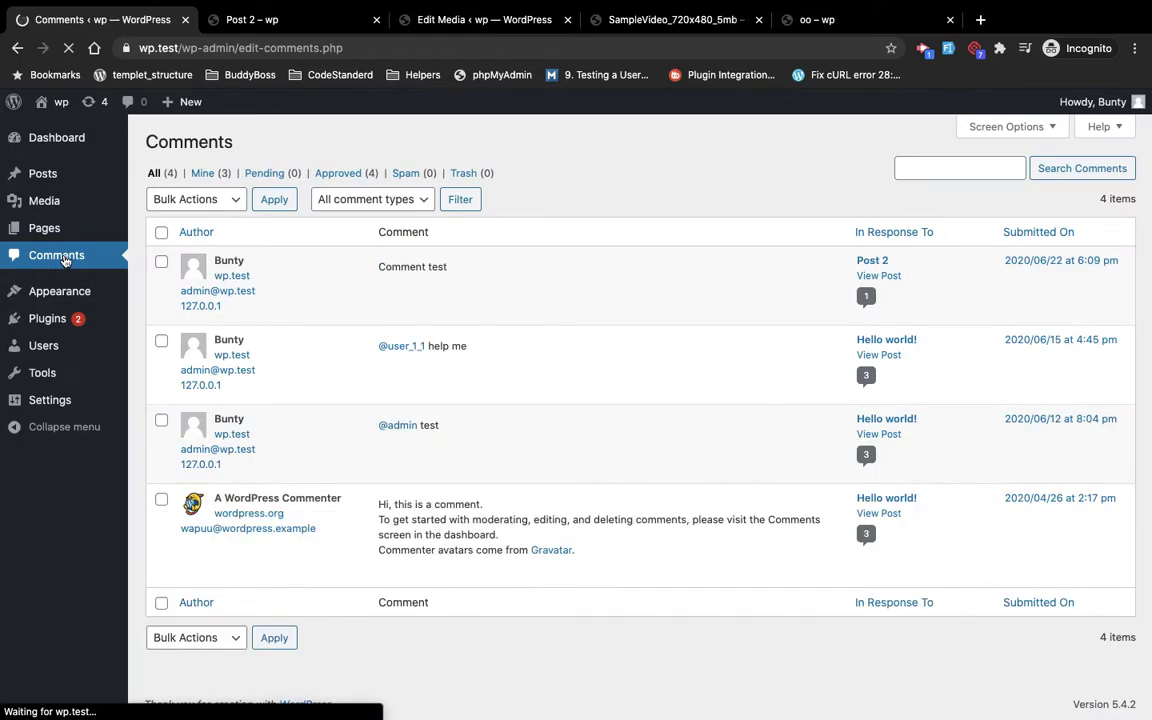
Step: Quick Edit the Post 2 comment to read 'Comment test test' and update it
{"action": "left_click_drag", "start_coordinate": [378, 266], "coordinate": [480, 271]}
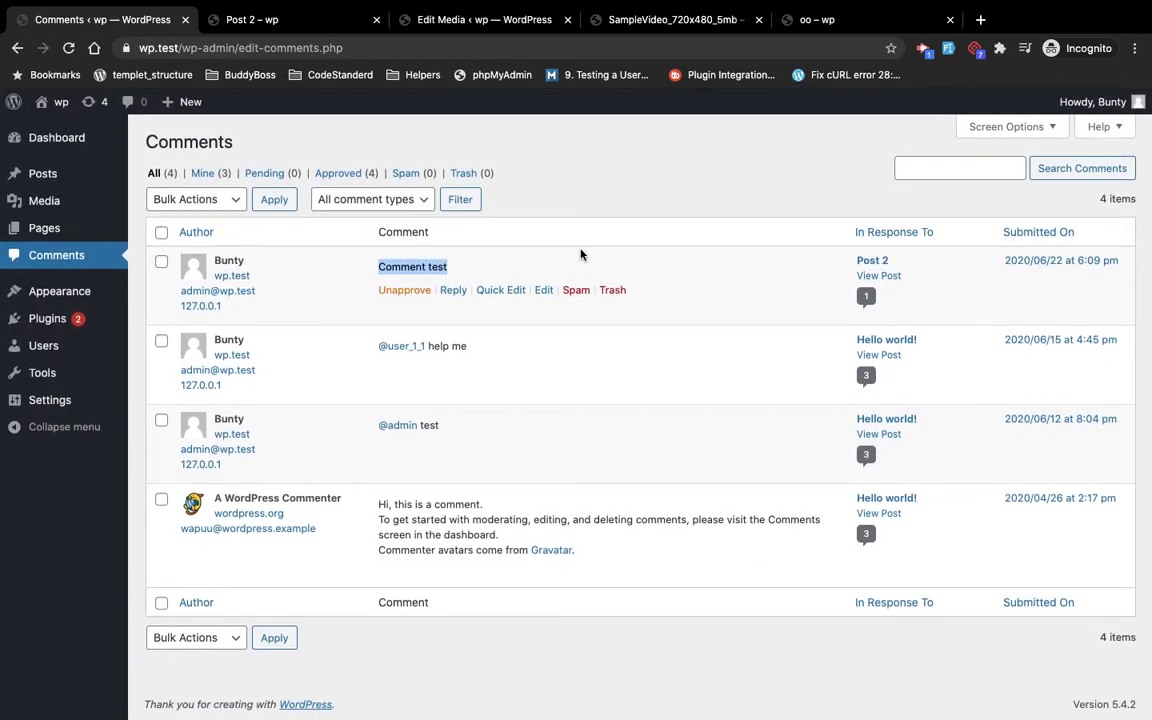
{"action": "double_click", "coordinate": [399, 264]}
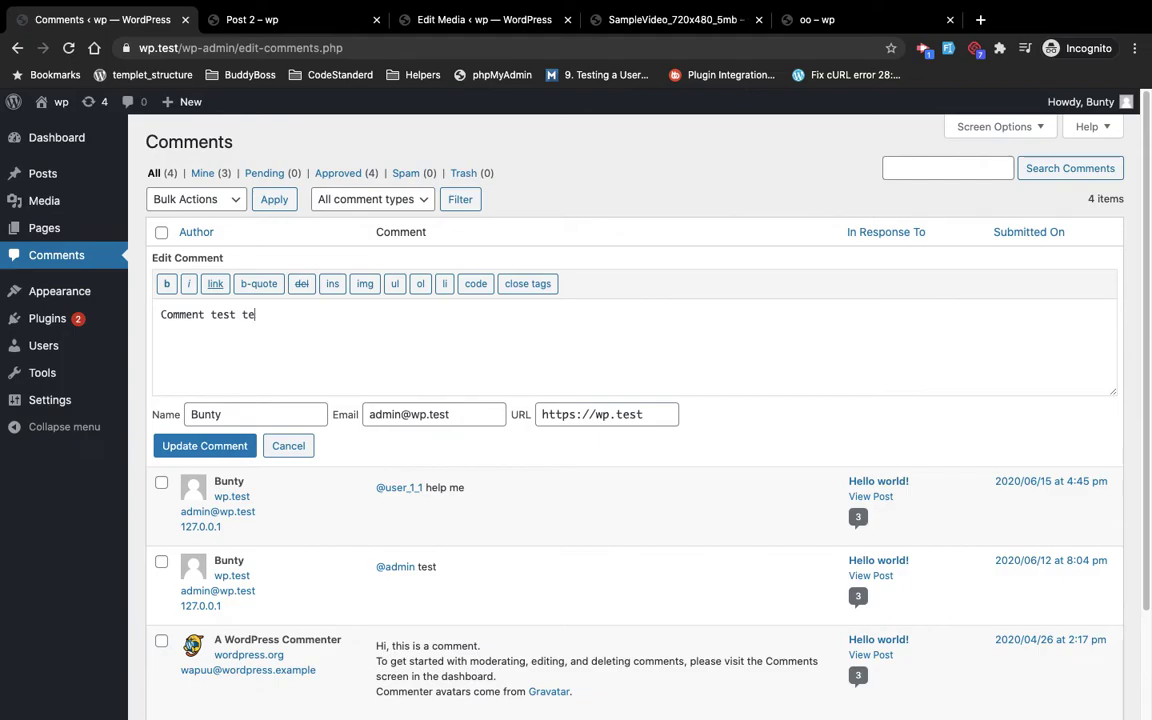
{"action": "left_click", "coordinate": [204, 445]}
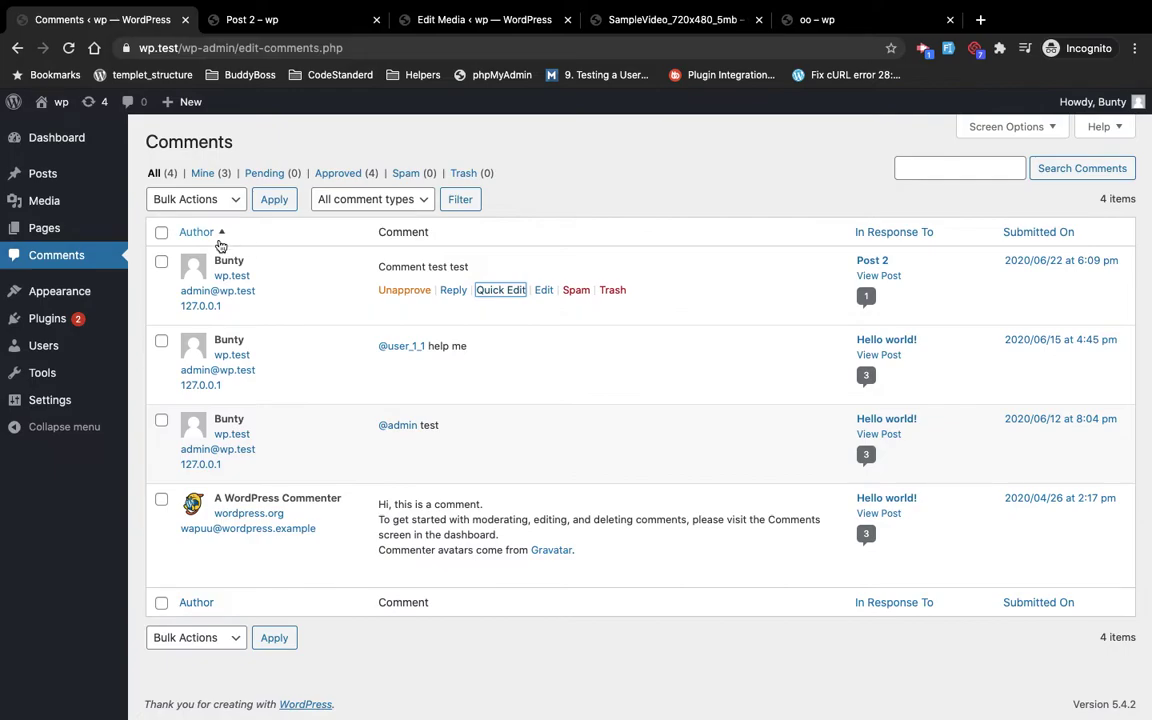
{"action": "left_click", "coordinate": [46, 295]}
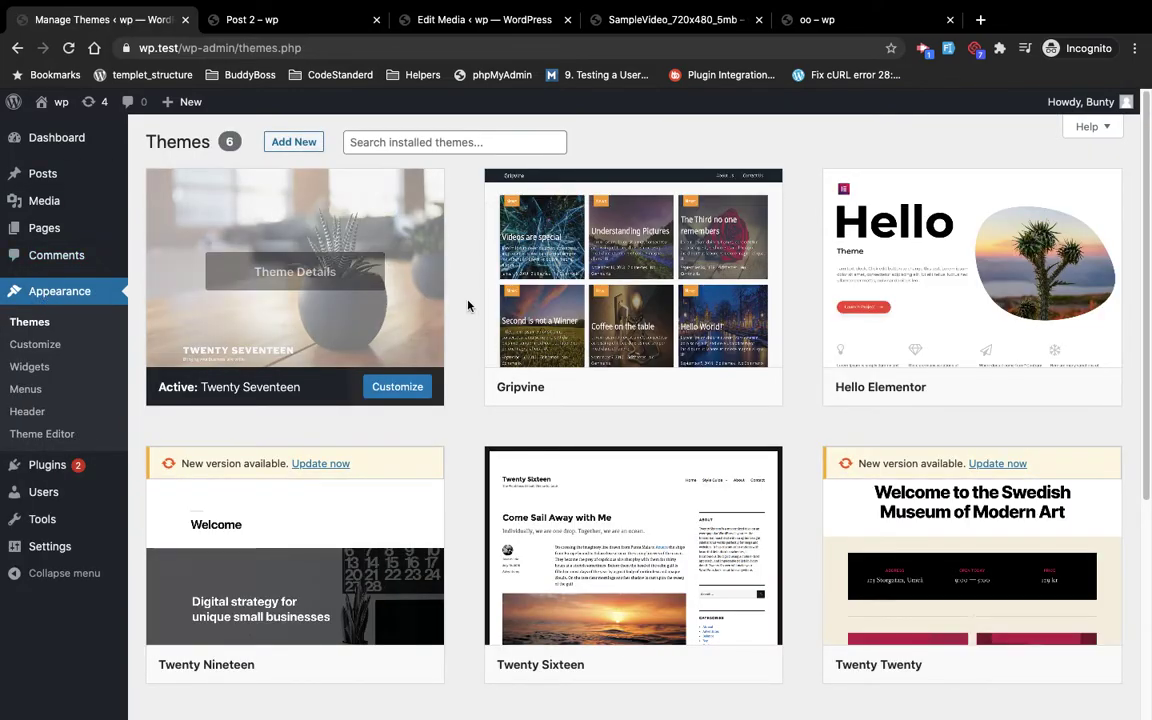
Step: Scroll through the six installed themes
{"action": "scroll", "coordinate": [468, 303], "scroll_direction": "down", "scroll_amount": 3}
{"action": "scroll", "coordinate": [469, 354], "scroll_direction": "up", "scroll_amount": 3}
{"action": "mouse_move", "coordinate": [283, 211]}
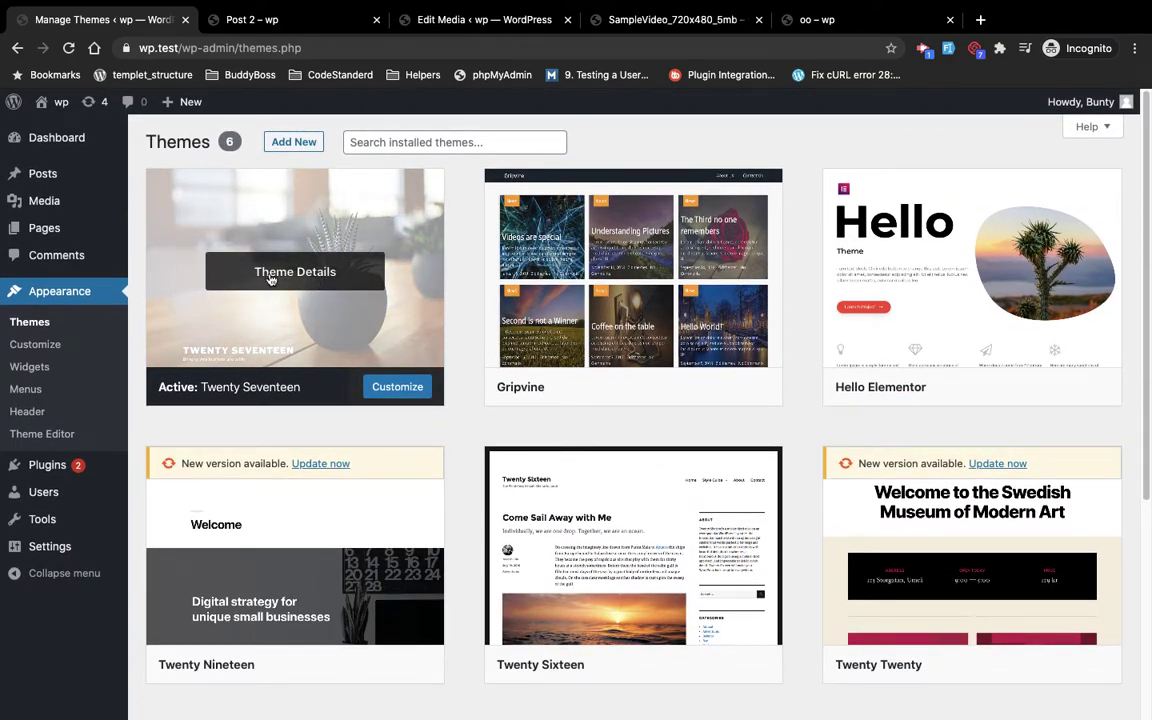
{"action": "scroll", "coordinate": [316, 275], "scroll_direction": "down", "scroll_amount": 1}
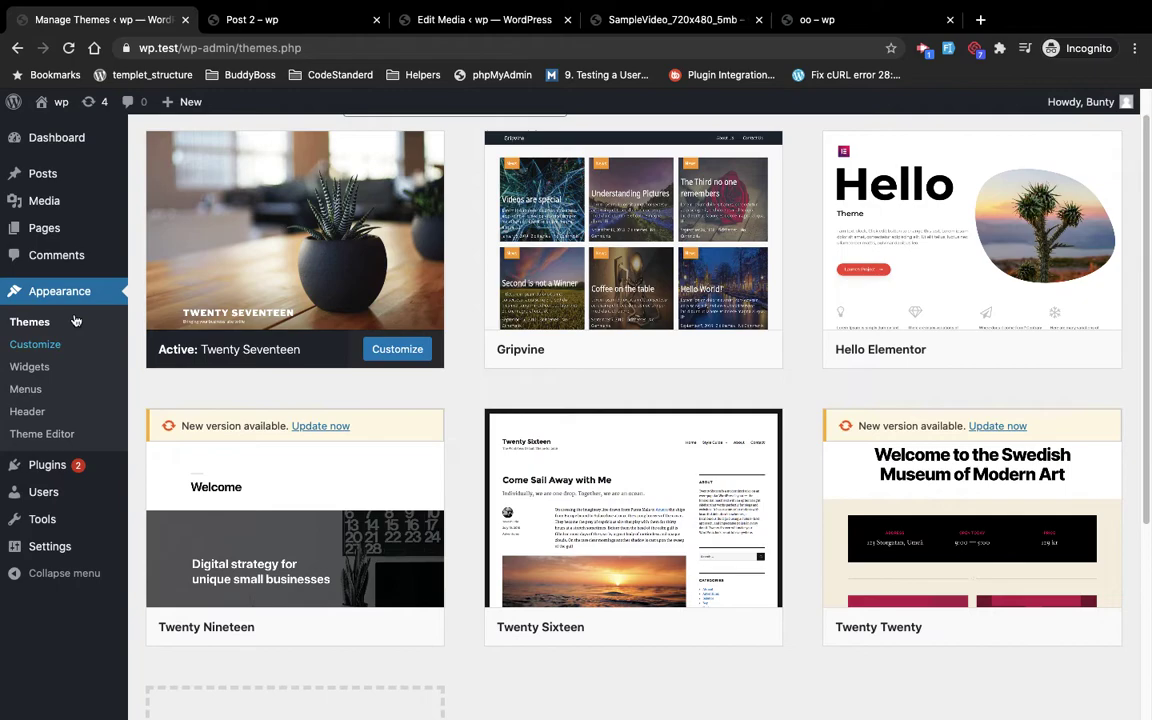
Step: Browse the 19 installed plugins, then go to the Users list
{"action": "left_click", "coordinate": [38, 466]}
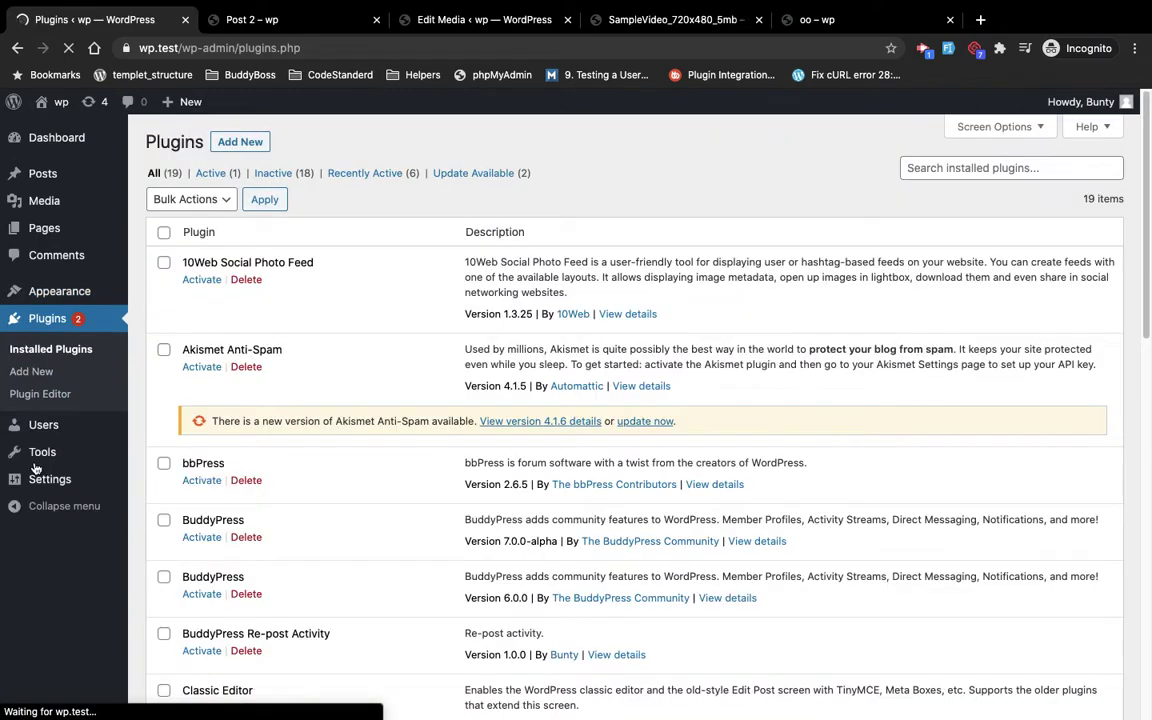
{"action": "scroll", "coordinate": [355, 352], "scroll_direction": "down", "scroll_amount": 8}
{"action": "scroll", "coordinate": [355, 352], "scroll_direction": "down", "scroll_amount": 5}
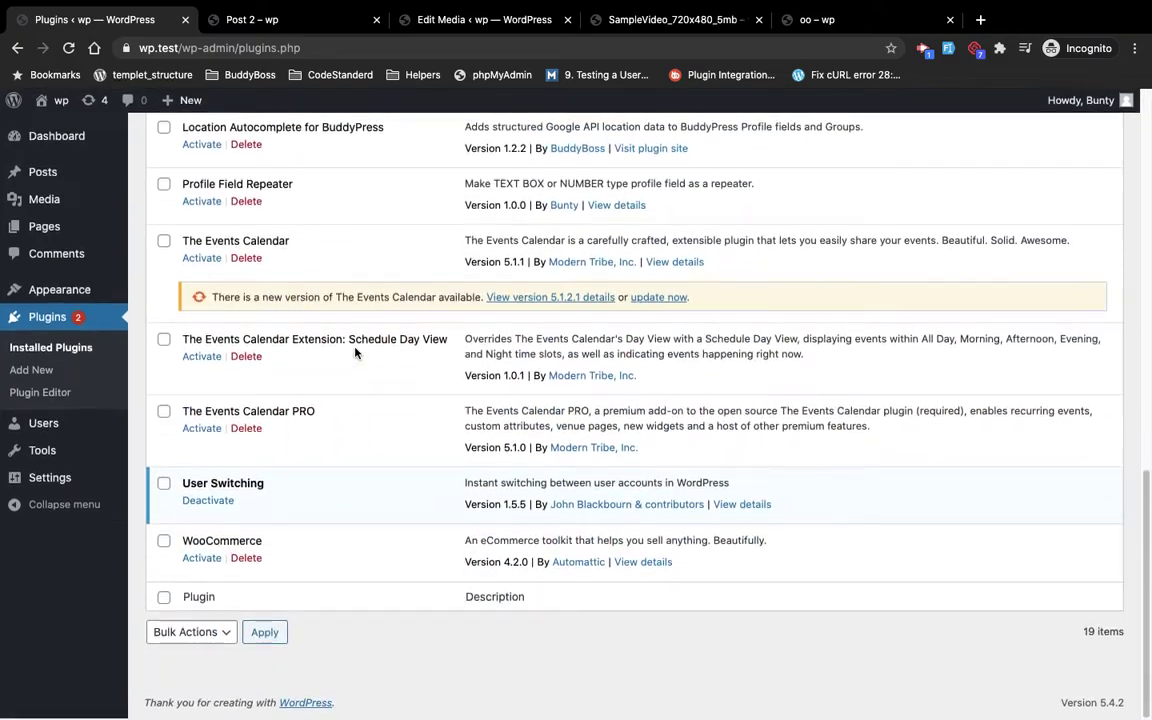
{"action": "scroll", "coordinate": [355, 352], "scroll_direction": "up", "scroll_amount": 15}
{"action": "scroll", "coordinate": [256, 345], "scroll_direction": "down", "scroll_amount": 5}
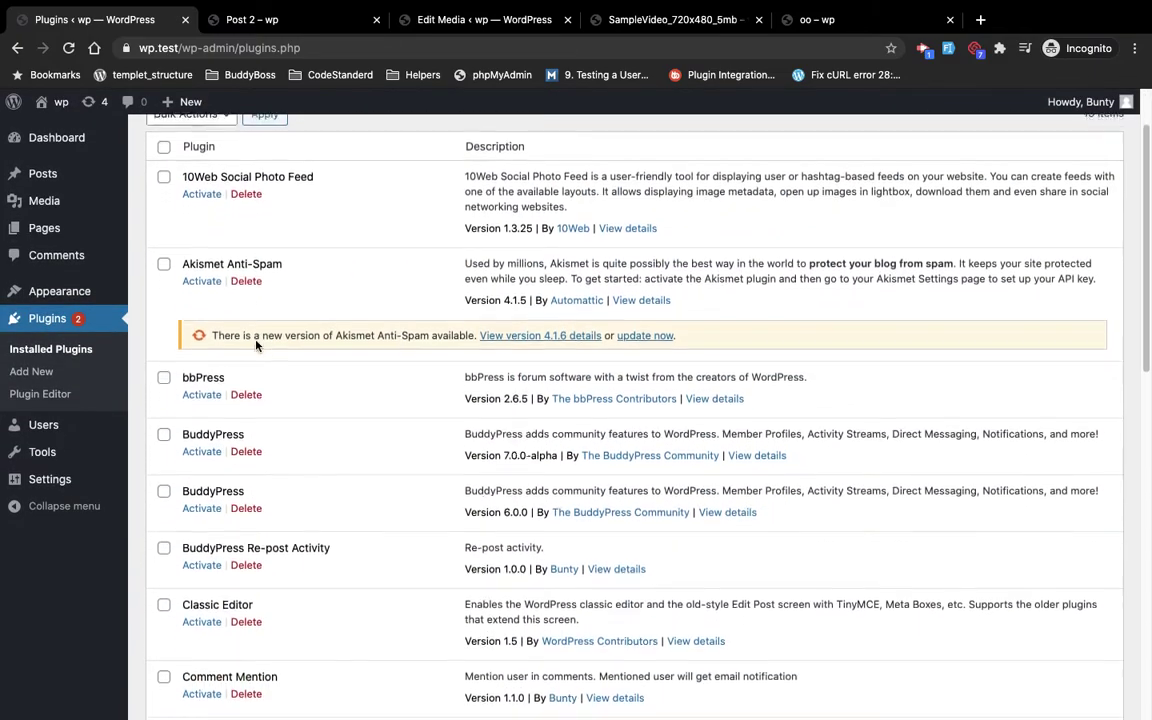
{"action": "left_click", "coordinate": [44, 425]}
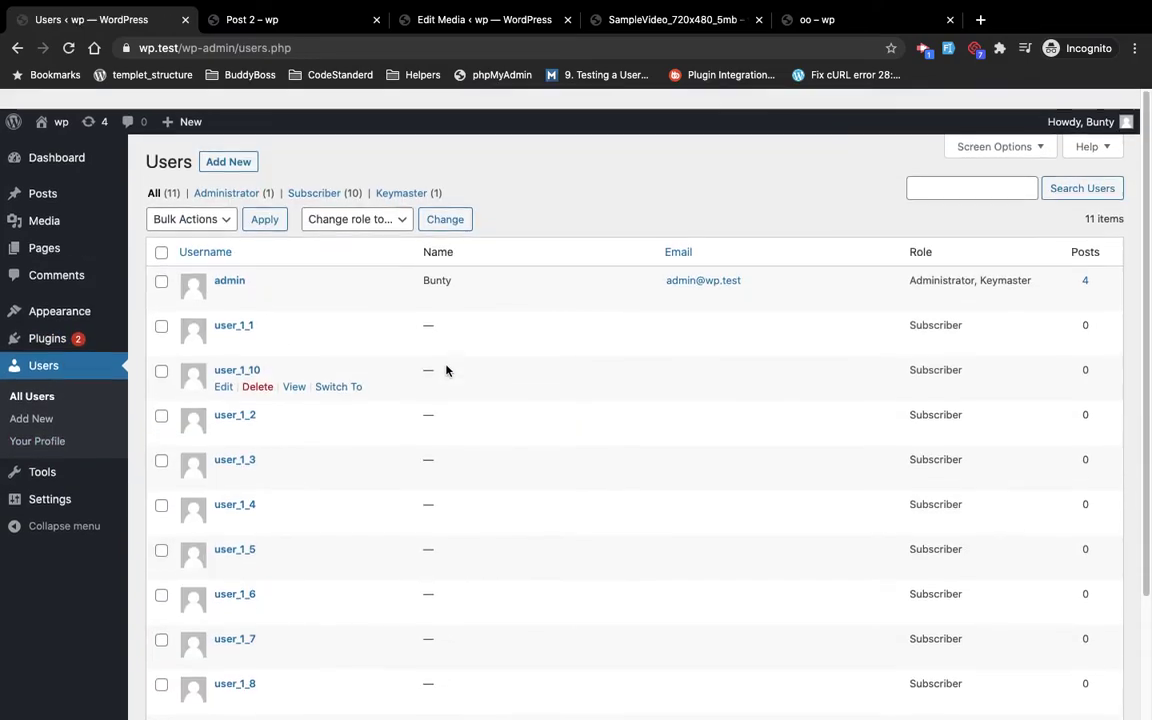
Step: View the blank Add New User form, with role Subscriber, then open General Settings
{"action": "scroll", "coordinate": [445, 368], "scroll_direction": "down", "scroll_amount": 5}
{"action": "scroll", "coordinate": [445, 368], "scroll_direction": "up", "scroll_amount": 5}
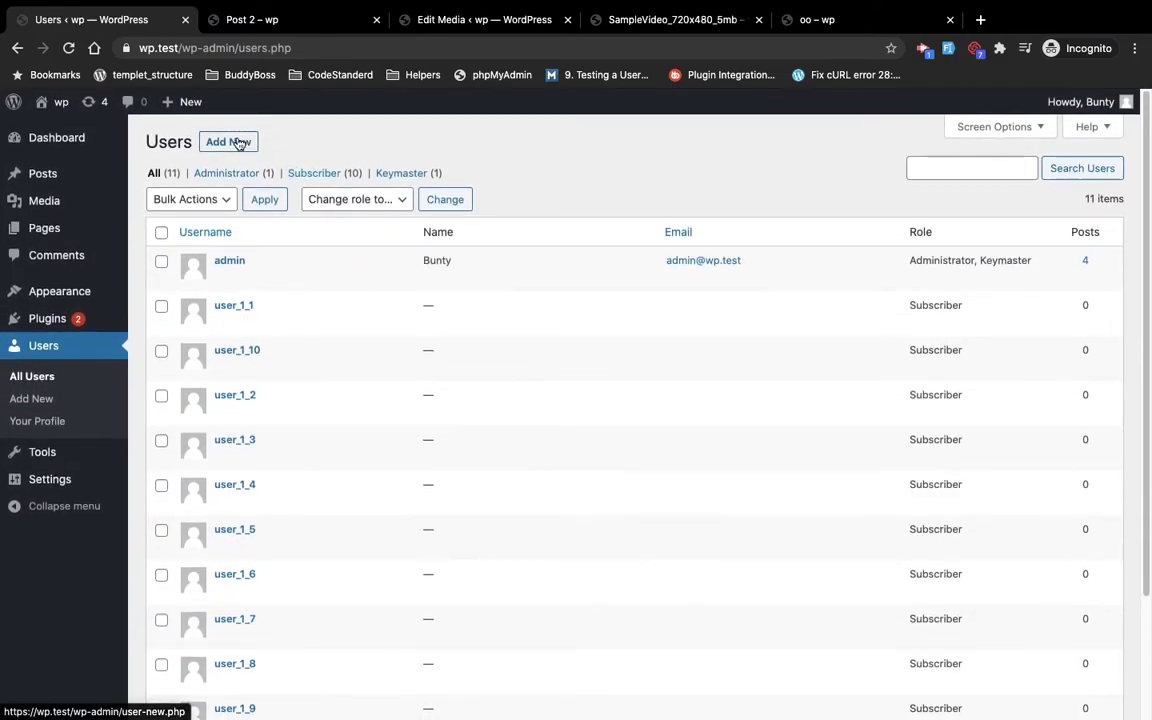
{"action": "left_click", "coordinate": [238, 143]}
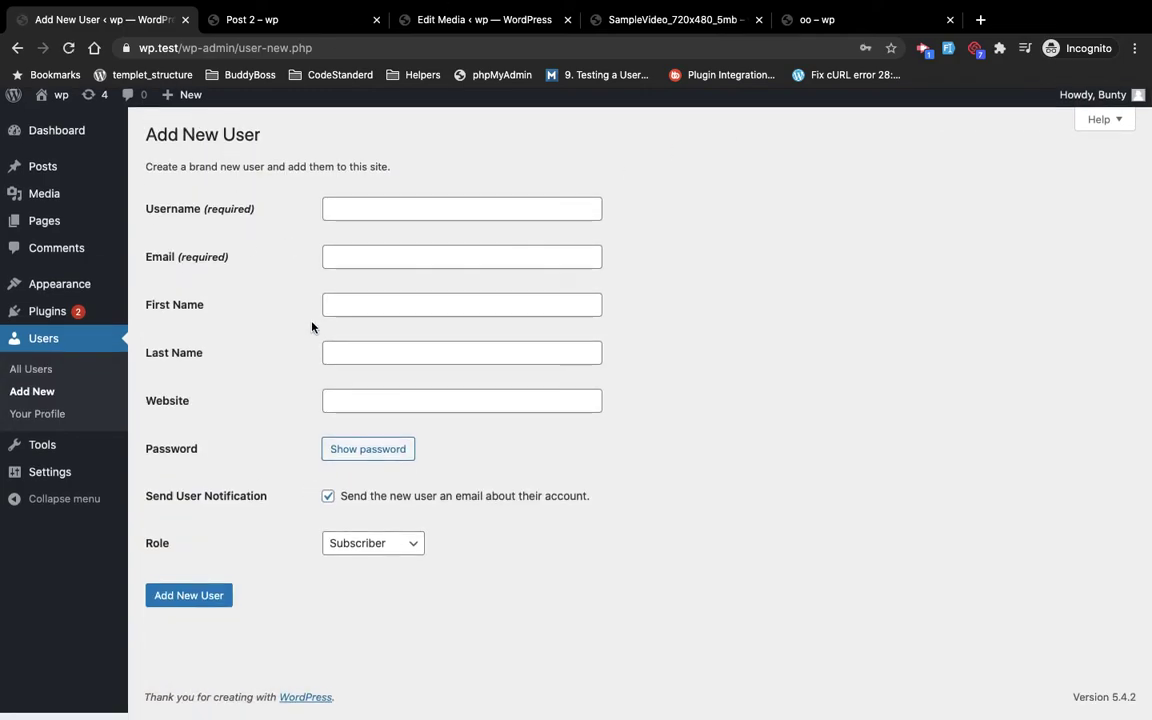
{"action": "mouse_move", "coordinate": [50, 457]}
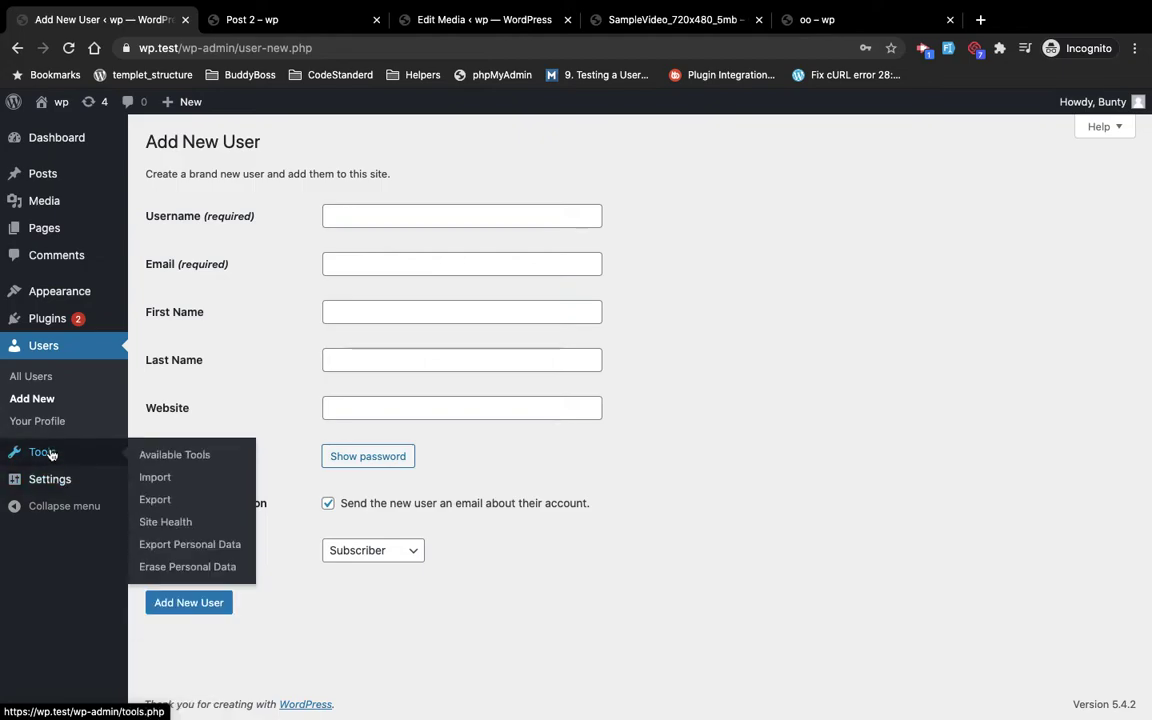
{"action": "left_click", "coordinate": [48, 484]}
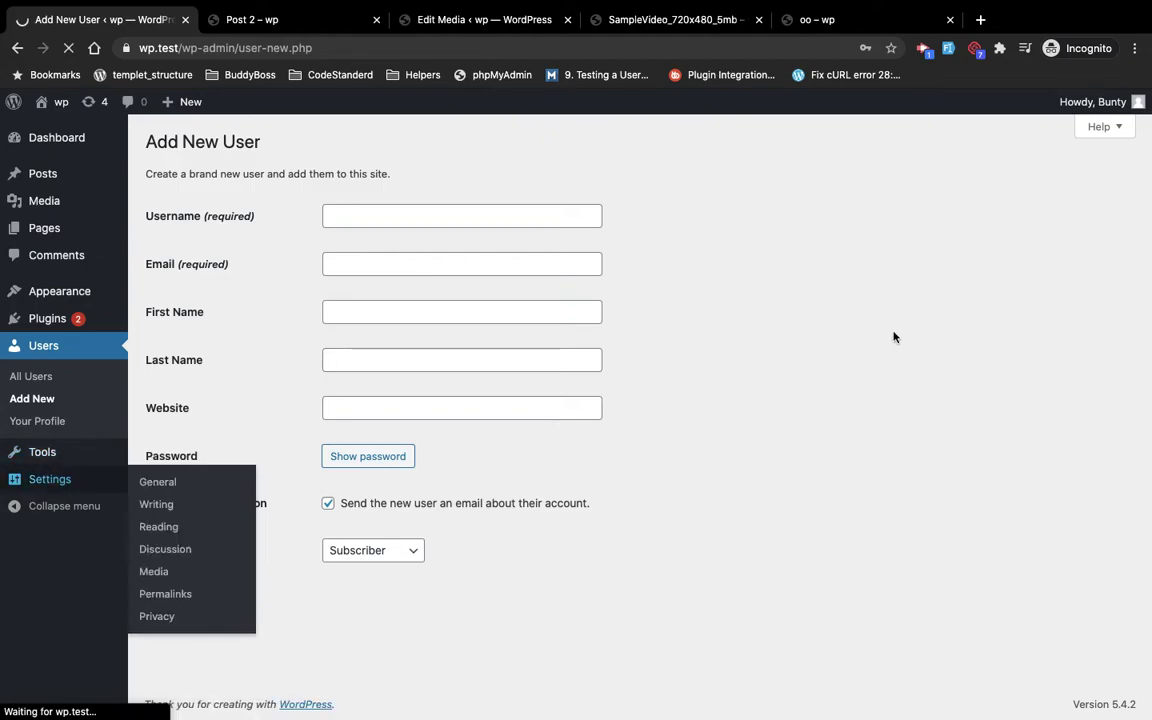
Step: Look over the settings page, then move through Reading settings to Discussion Settings
{"action": "scroll", "coordinate": [743, 296], "scroll_direction": "down", "scroll_amount": 5}
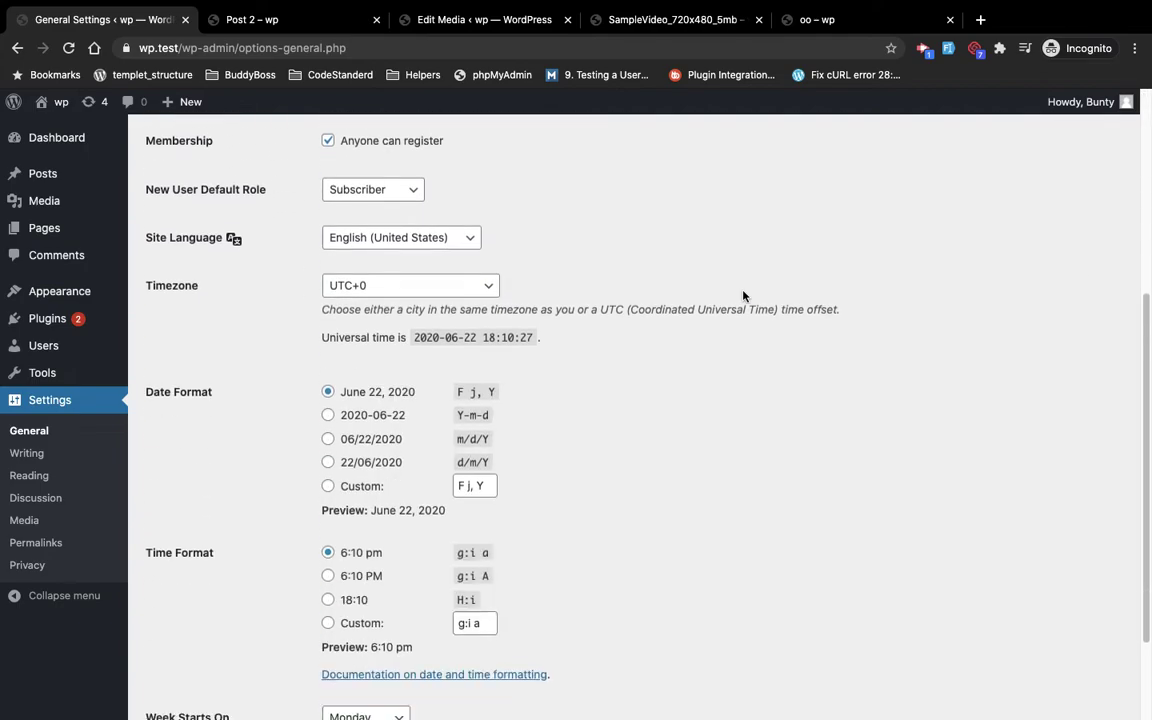
{"action": "scroll", "coordinate": [743, 296], "scroll_direction": "up", "scroll_amount": 6}
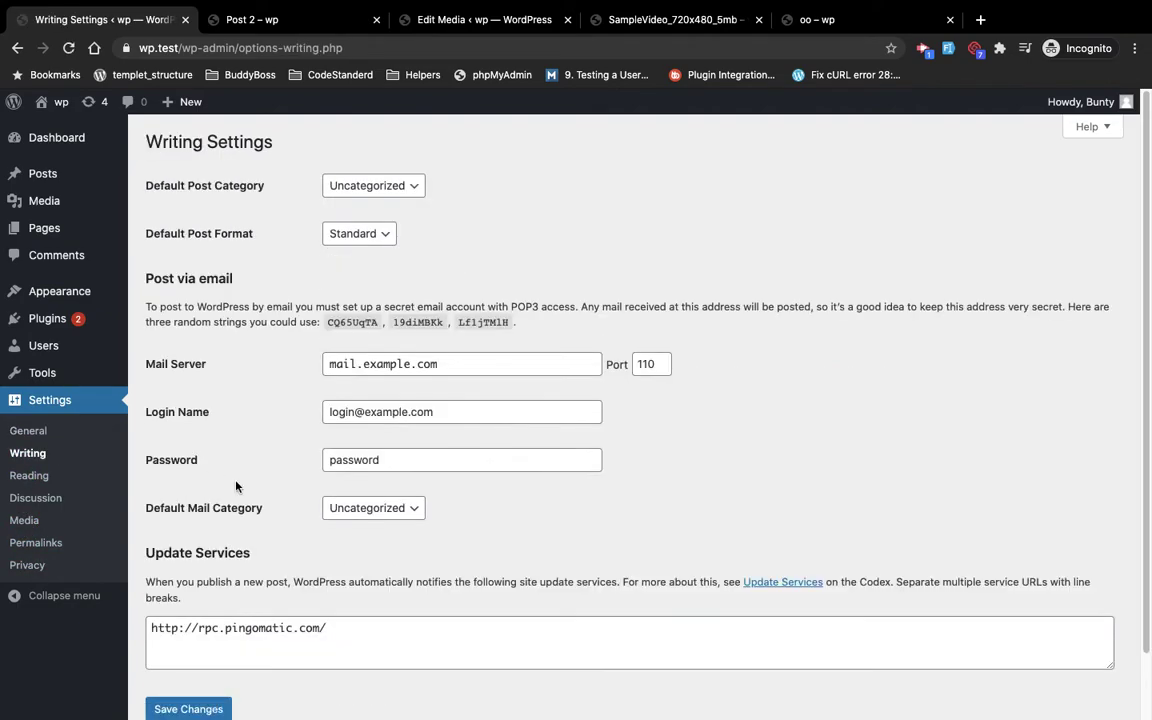
{"action": "left_click", "coordinate": [30, 474]}
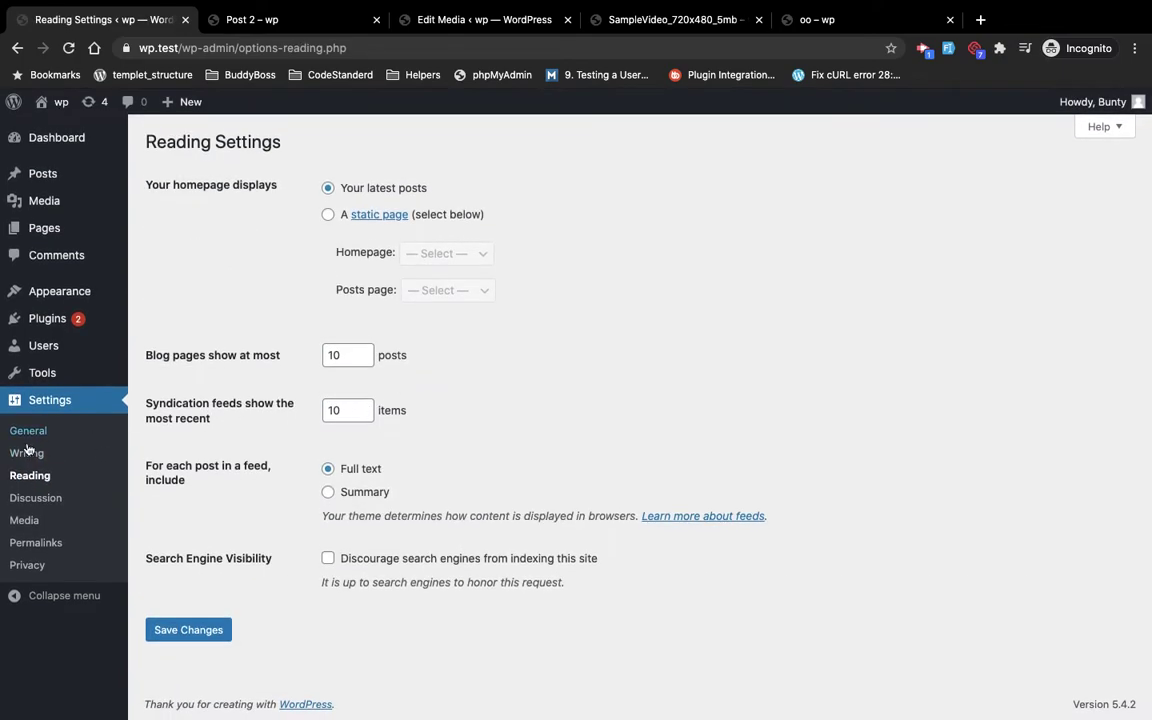
{"action": "left_click", "coordinate": [27, 498]}
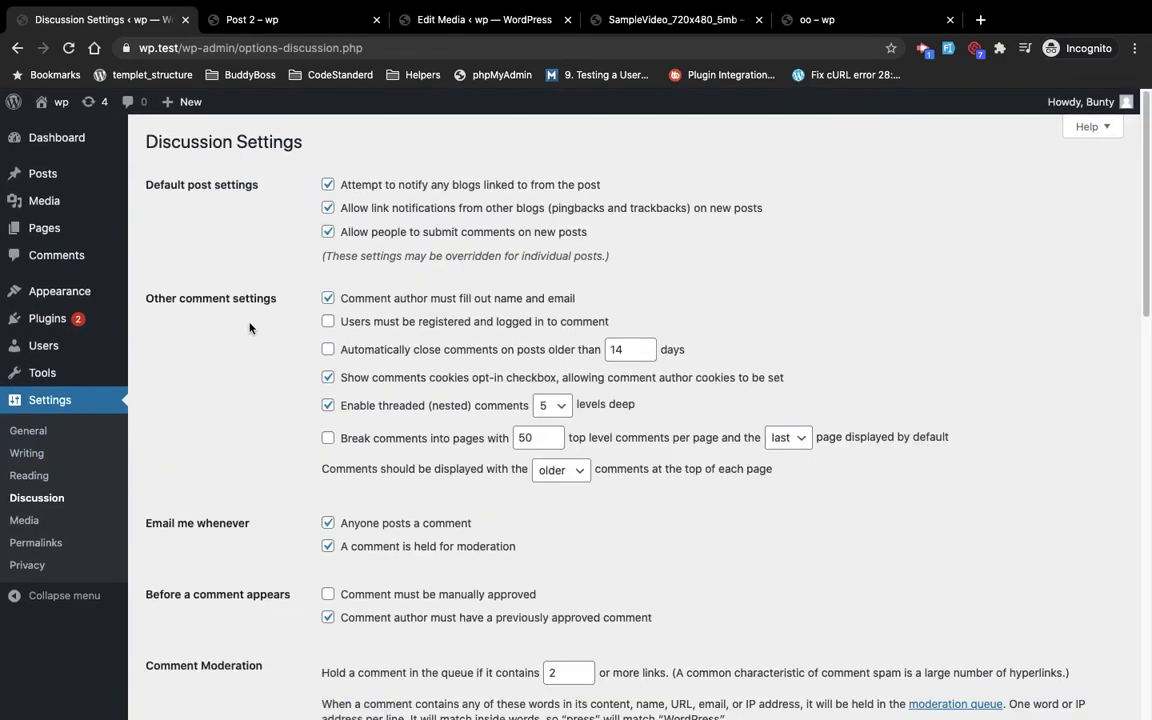
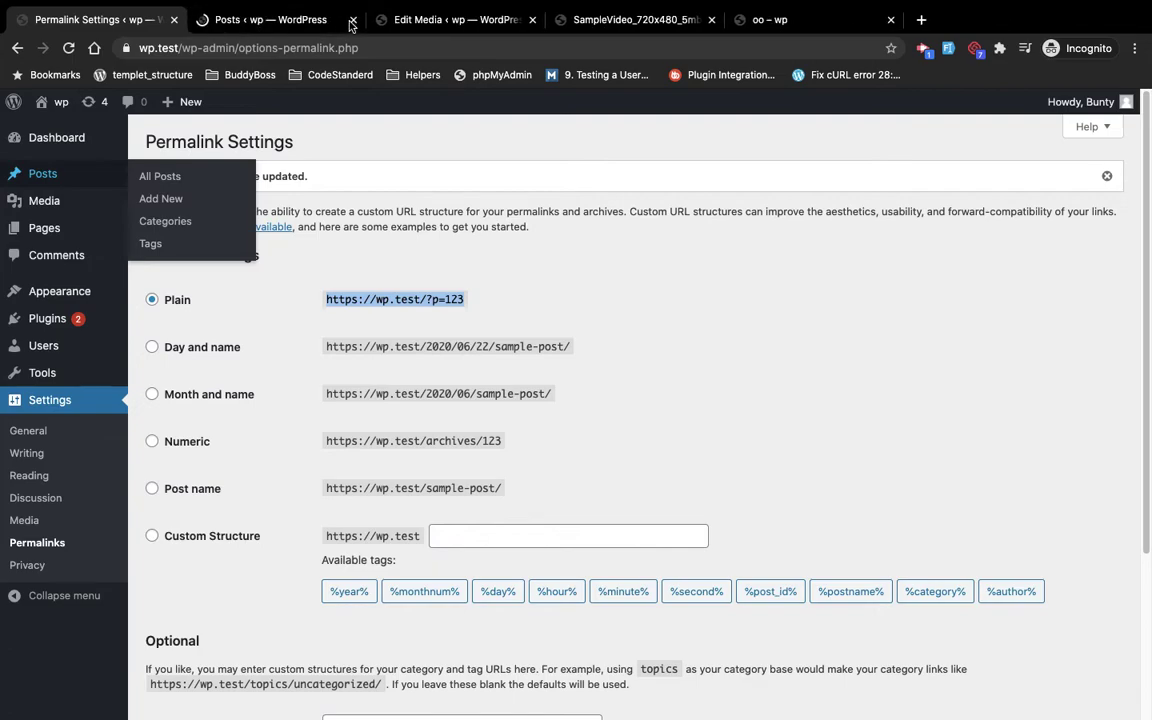
Step: Close the leftover Post 2, sample video and other site tabs
{"action": "left_click", "coordinate": [532, 19]}
{"action": "left_click", "coordinate": [471, 19]}
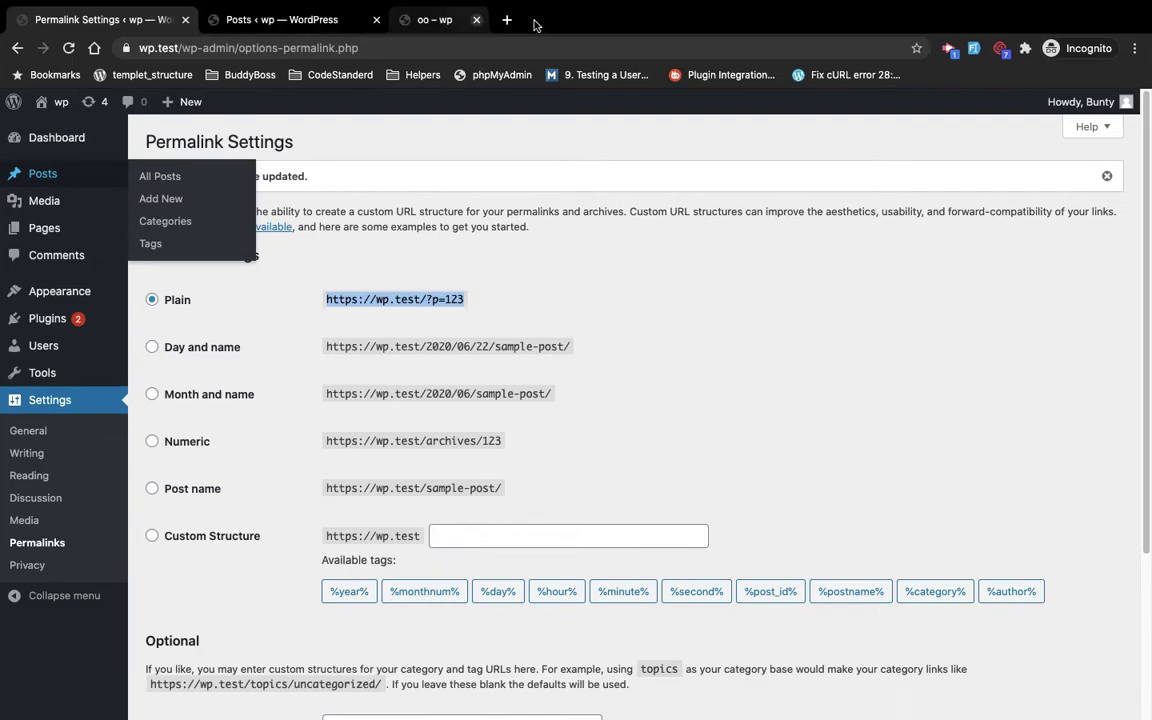
{"action": "left_click", "coordinate": [471, 19]}
Step: View Post 2 on the site and note its plain ?p=77 address, then return to Permalink Settings
{"action": "left_click", "coordinate": [330, 19]}
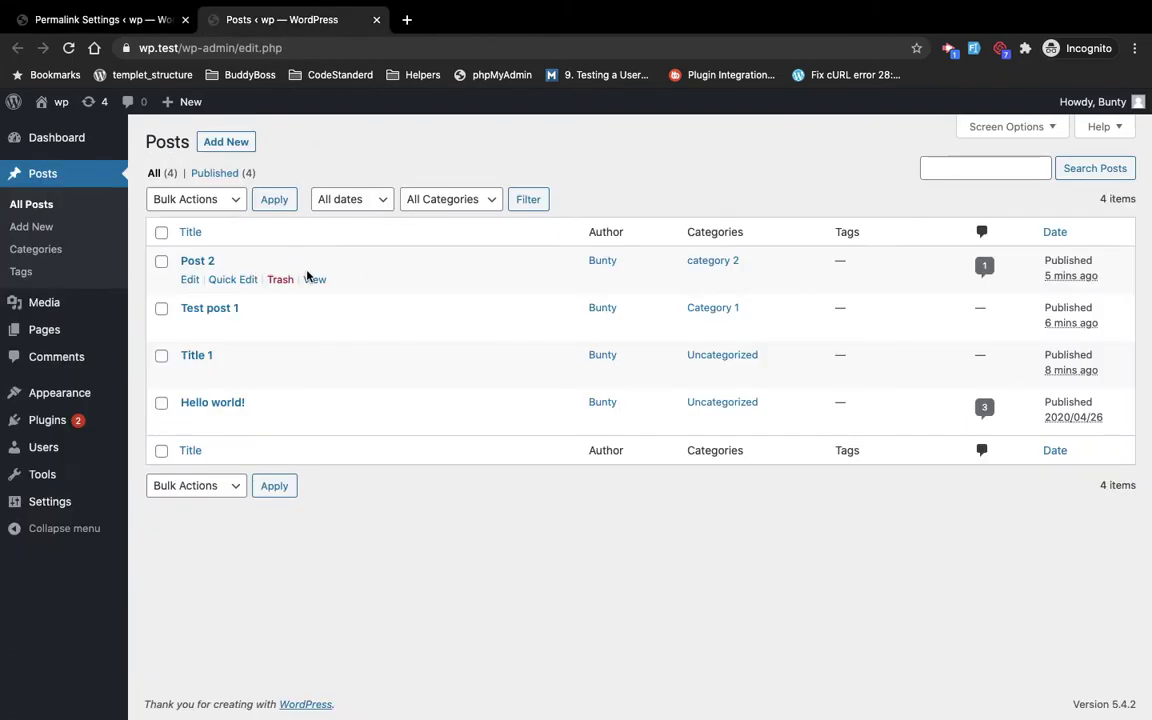
{"action": "left_click", "coordinate": [314, 279], "text": "super"}
{"action": "left_click", "coordinate": [463, 27]}
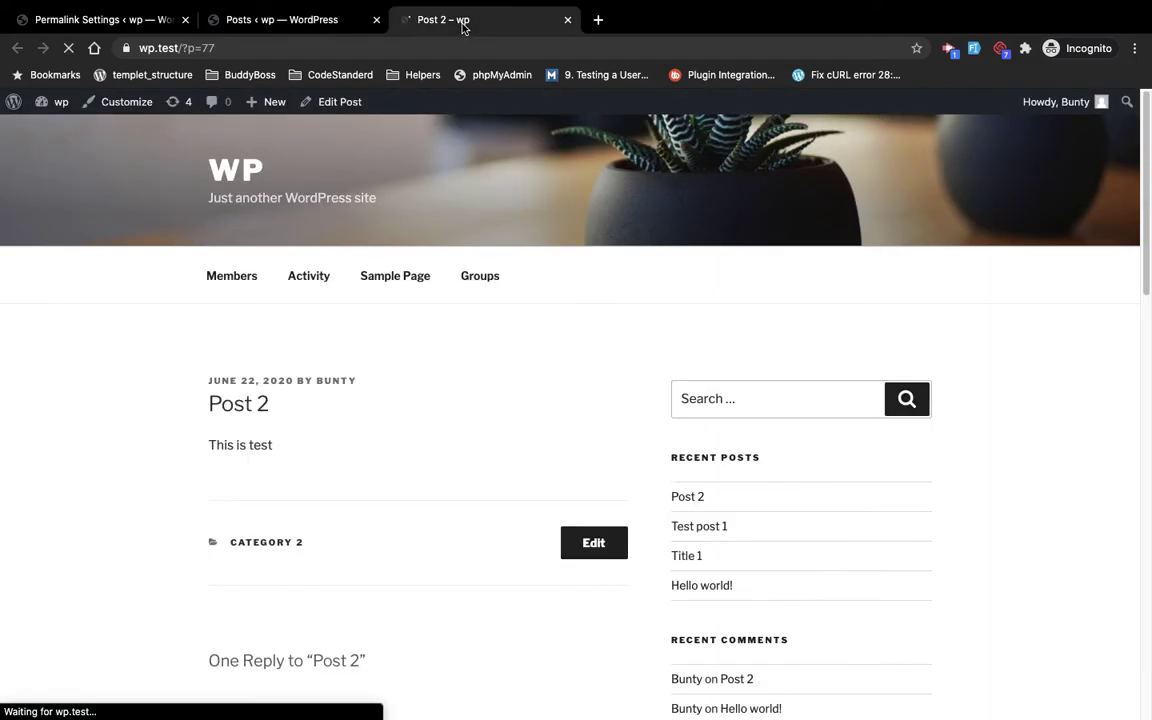
{"action": "left_click_drag", "start_coordinate": [182, 47], "coordinate": [240, 47]}
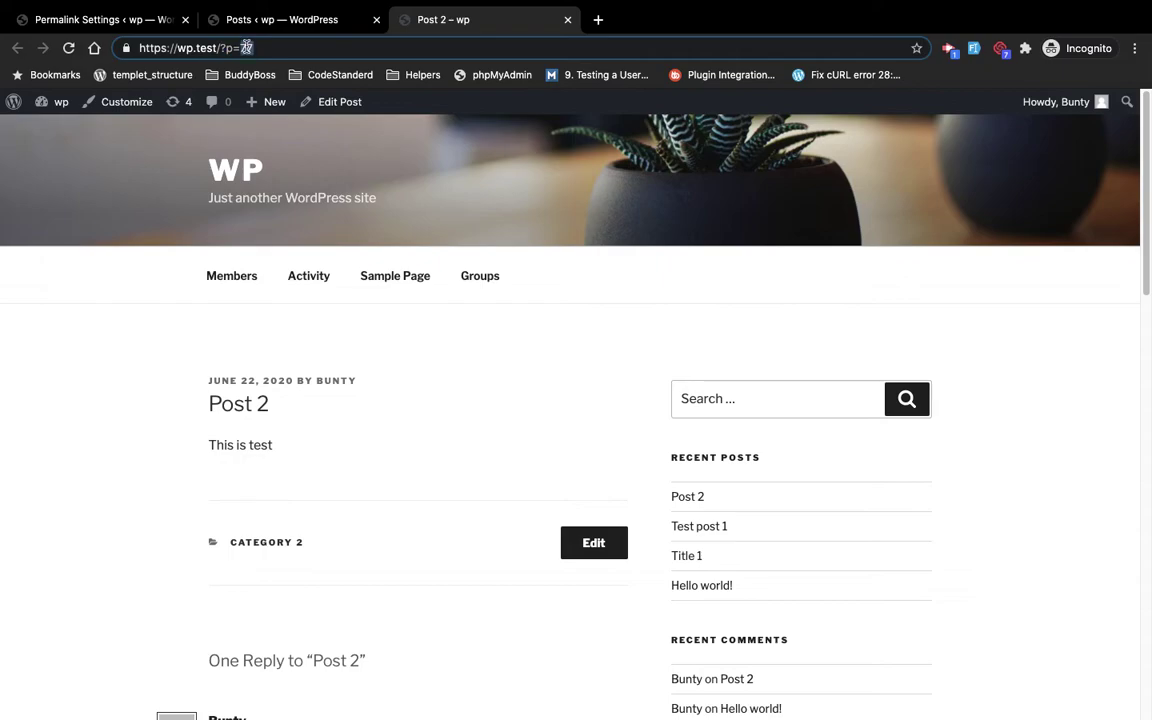
{"action": "left_click", "coordinate": [292, 22]}
{"action": "left_click", "coordinate": [95, 14]}
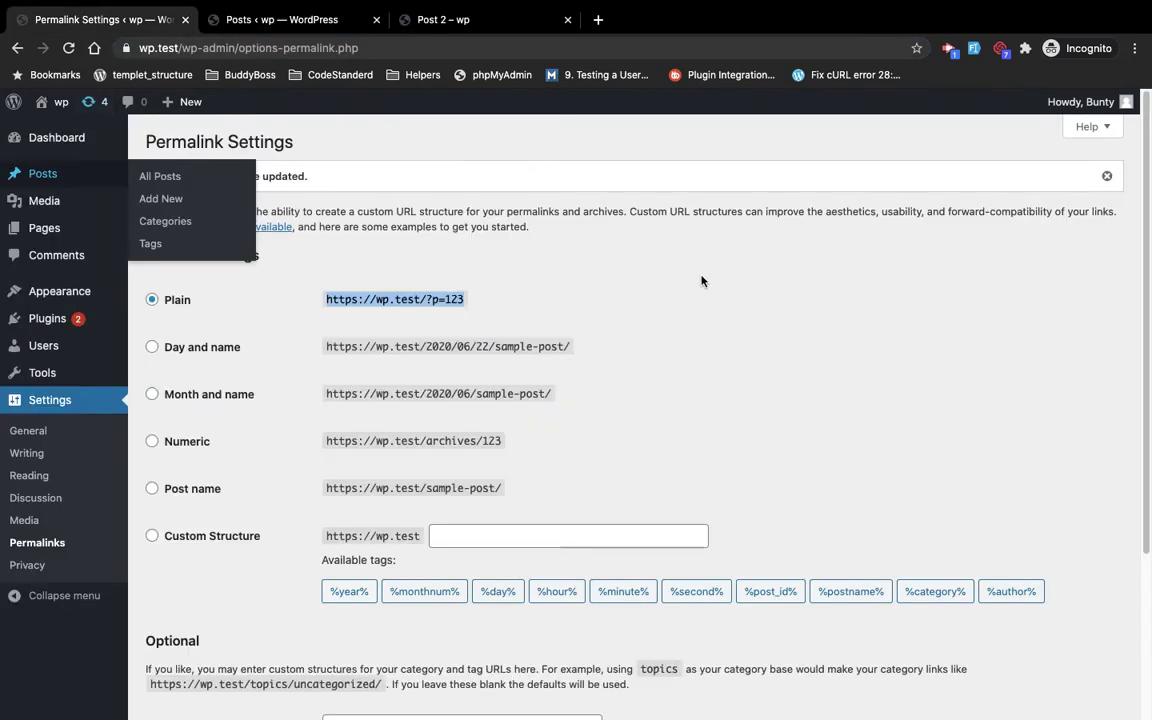
Step: Select the Post name permalink structure in place of Plain and save changes
{"action": "left_click", "coordinate": [152, 488]}
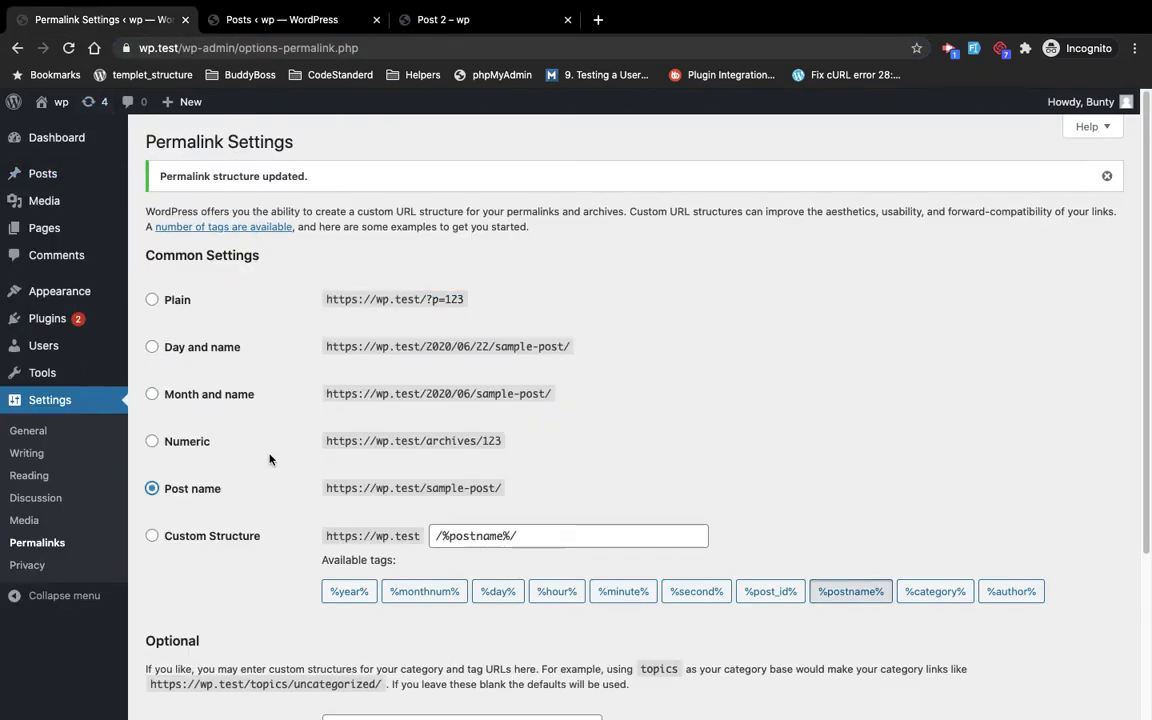
{"action": "scroll", "coordinate": [205, 490], "scroll_direction": "down", "scroll_amount": 3}
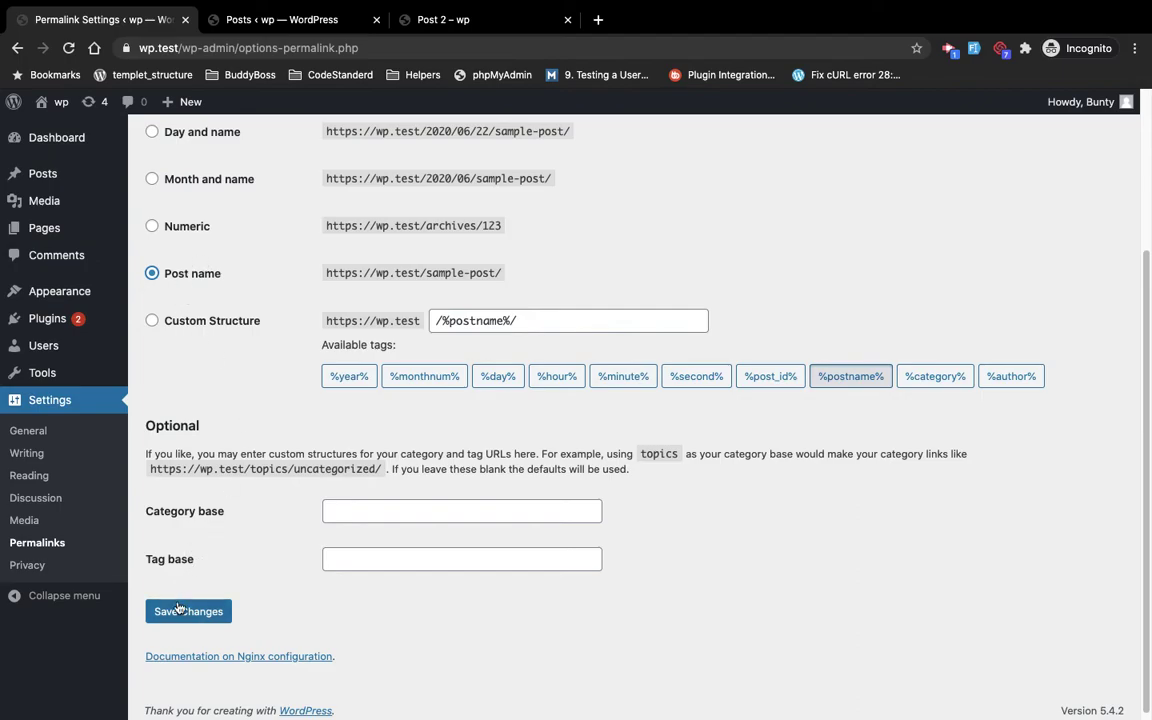
{"action": "left_click", "coordinate": [165, 276]}
{"action": "left_click_drag", "start_coordinate": [165, 276], "coordinate": [236, 276]}
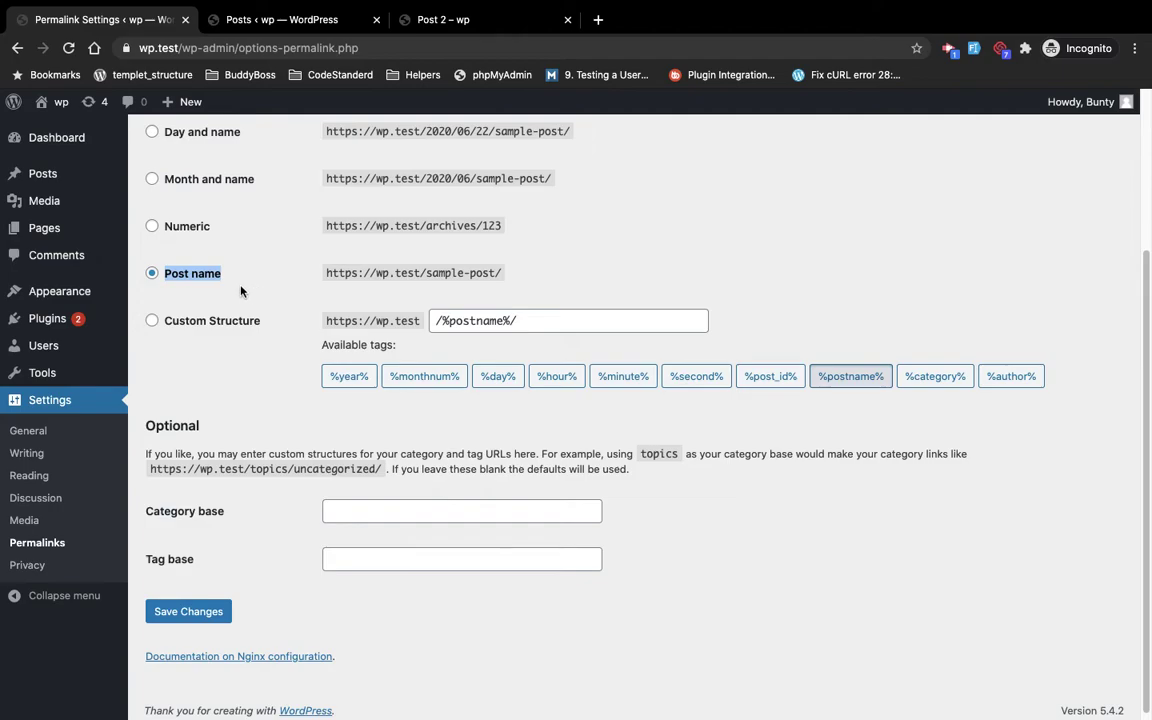
{"action": "left_click", "coordinate": [188, 611]}
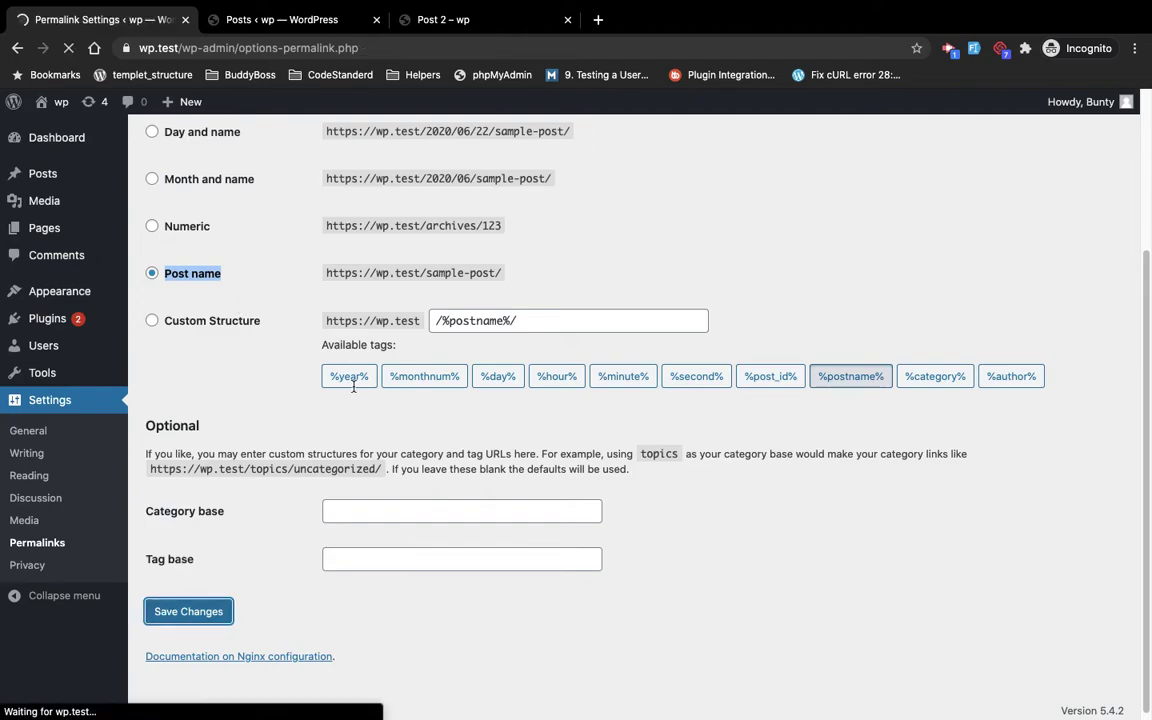
{"action": "left_click", "coordinate": [245, 19]}
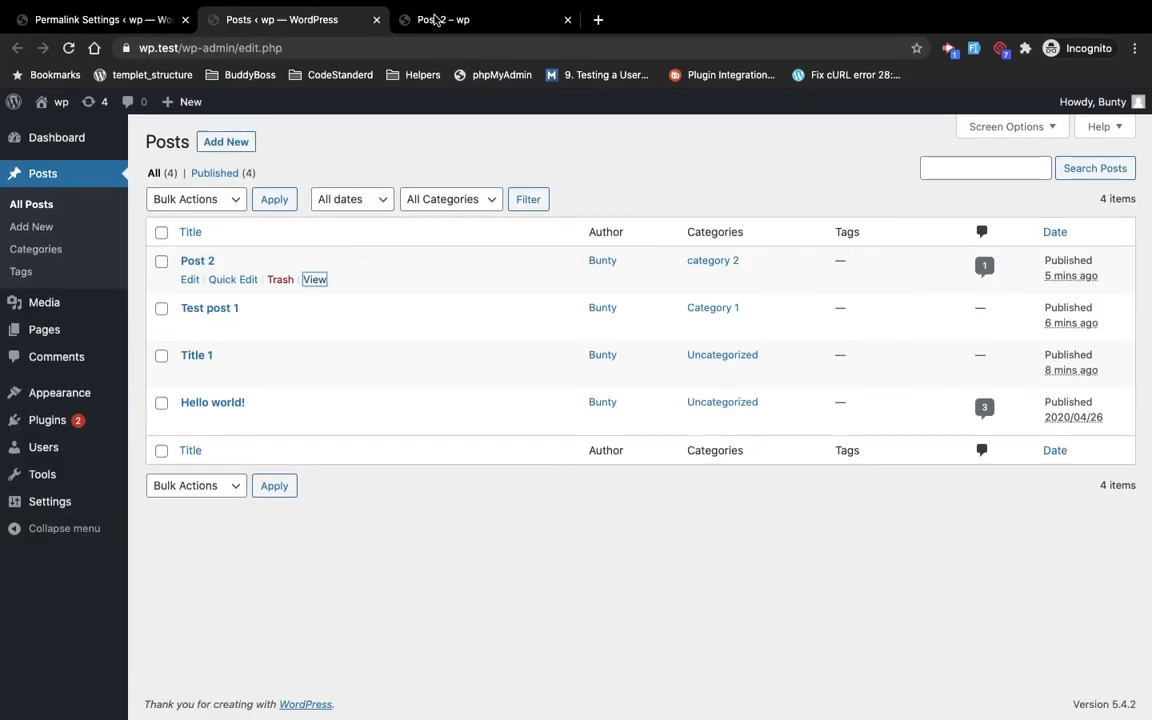
Step: Reload the Posts list and view Post 2, confirming it now opens at wp.test/post-2/
{"action": "left_click", "coordinate": [436, 19]}
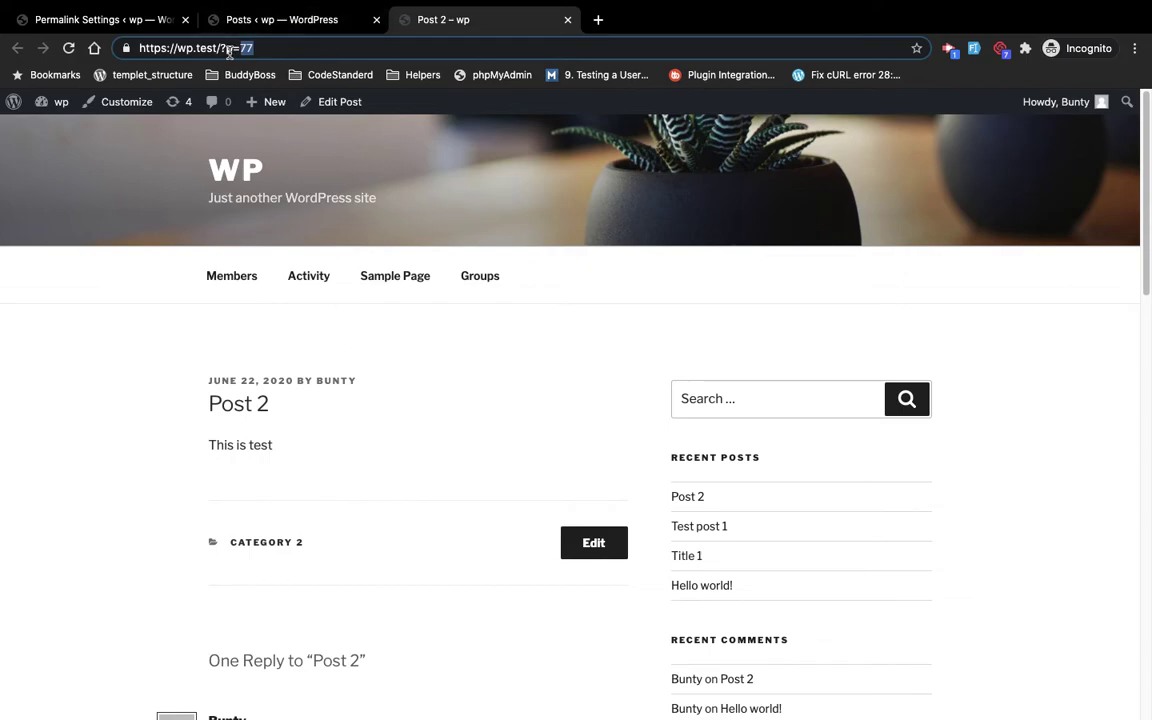
{"action": "left_click", "coordinate": [285, 20]}
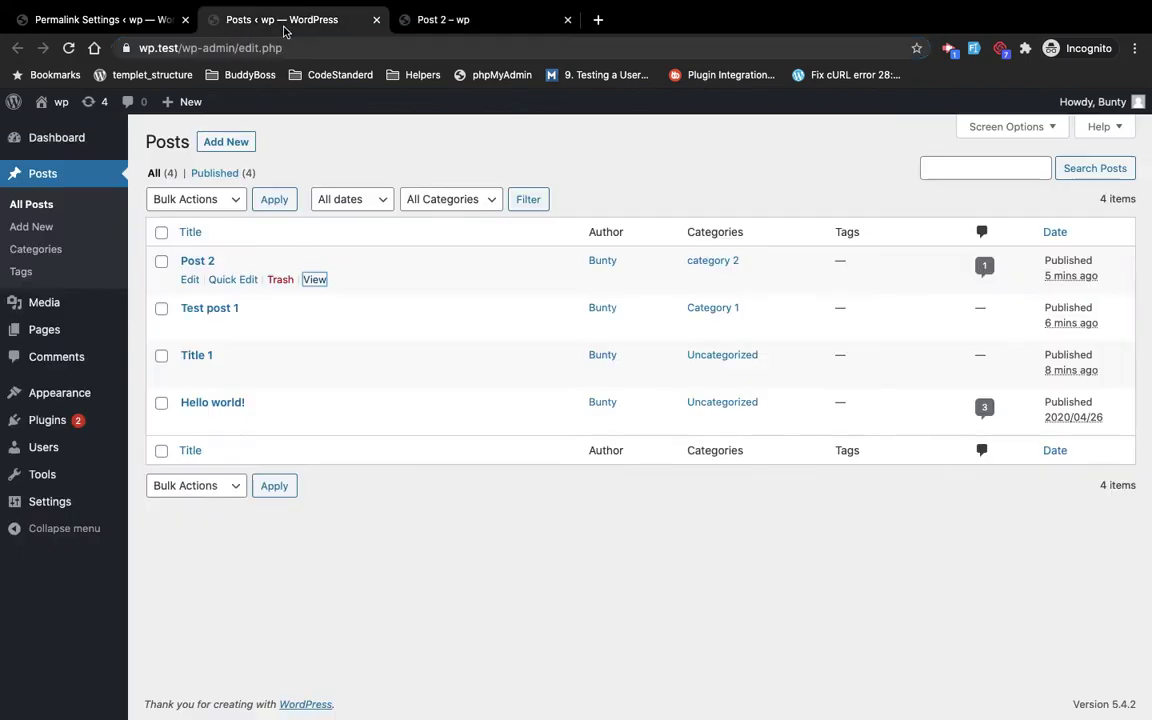
{"action": "left_click", "coordinate": [68, 48]}
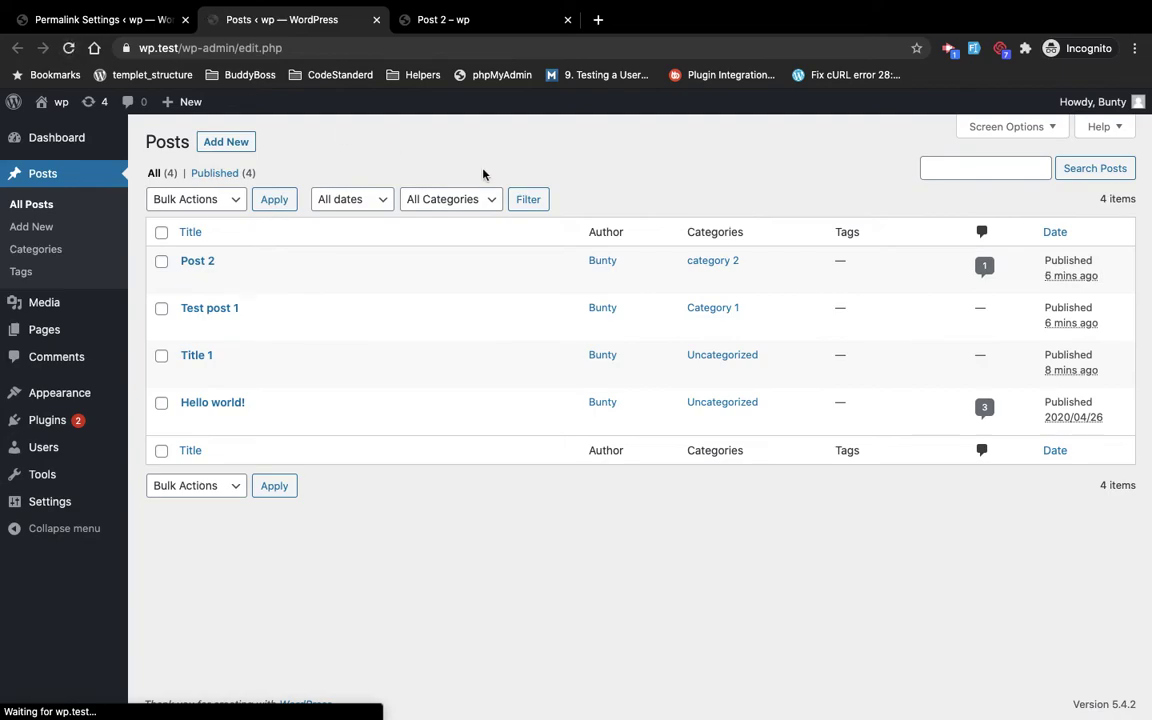
{"action": "left_click", "coordinate": [314, 279], "text": "super"}
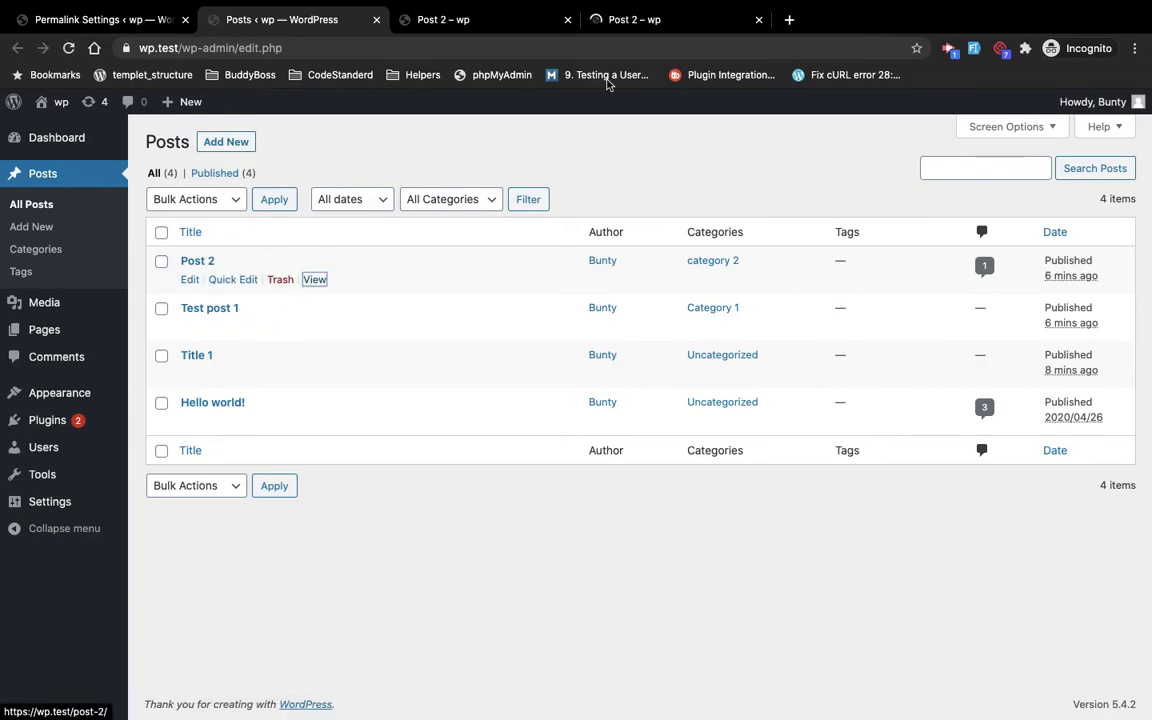
{"action": "left_click", "coordinate": [641, 27]}
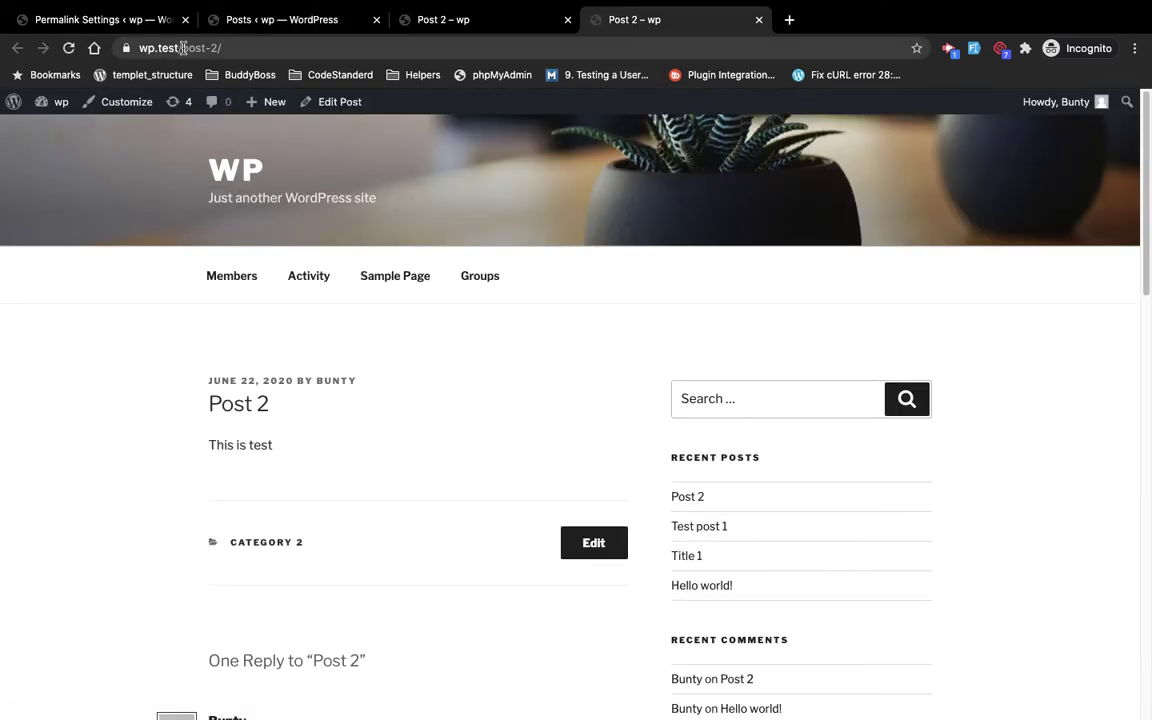
{"action": "left_click_drag", "start_coordinate": [183, 48], "coordinate": [224, 48]}
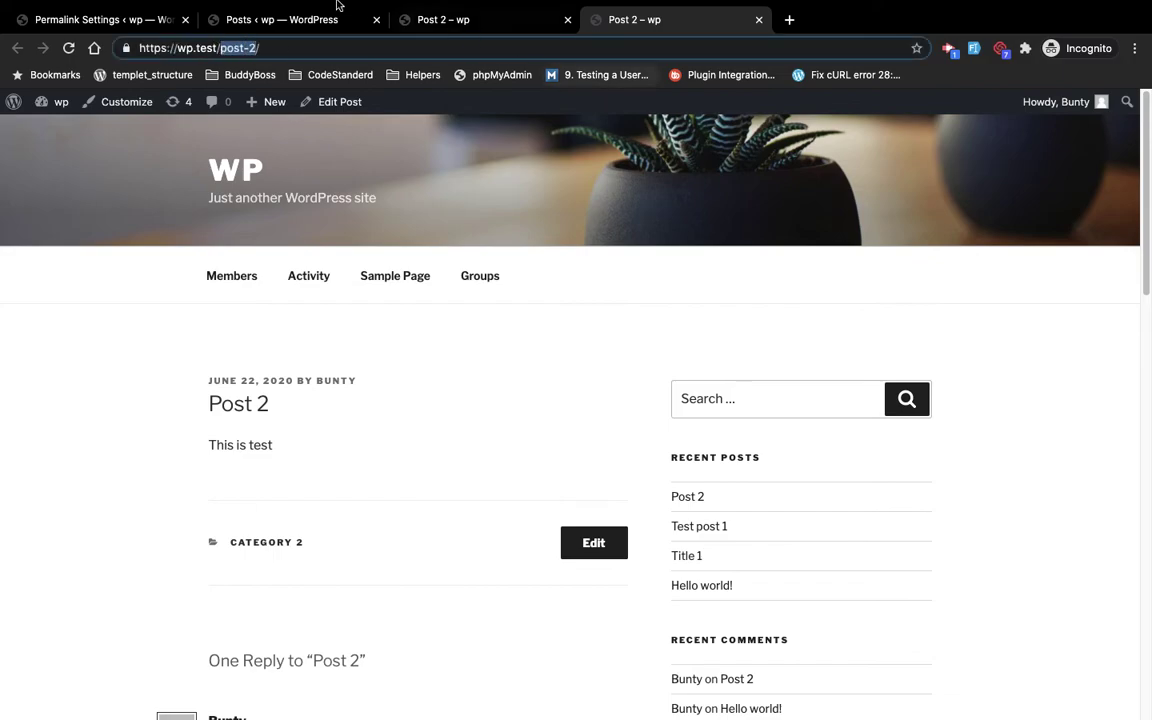
{"action": "left_click", "coordinate": [115, 20]}
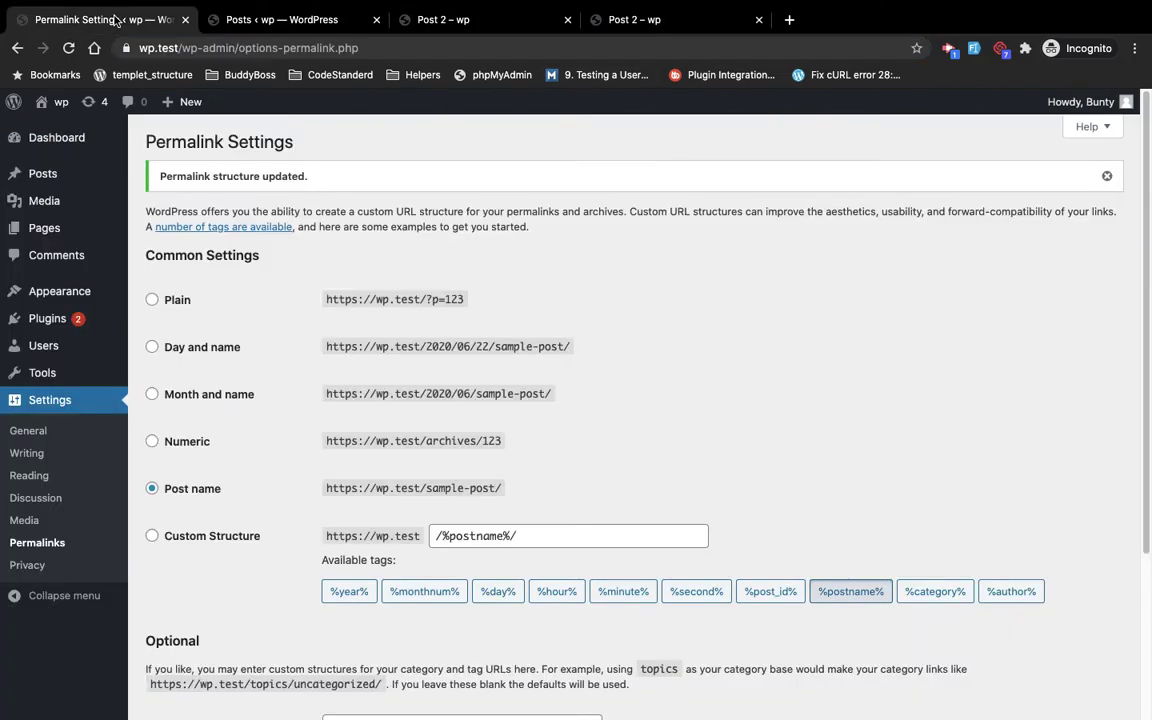
{"action": "scroll", "coordinate": [233, 387], "scroll_direction": "down", "scroll_amount": 3}
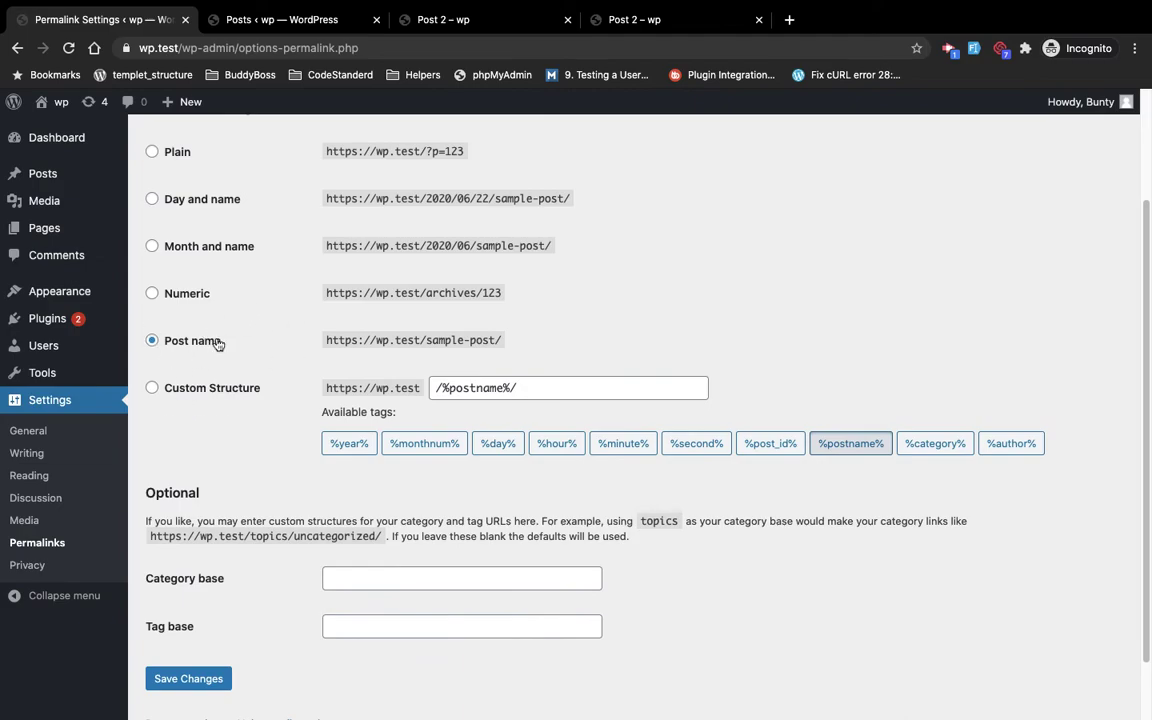
{"action": "left_click", "coordinate": [266, 31]}
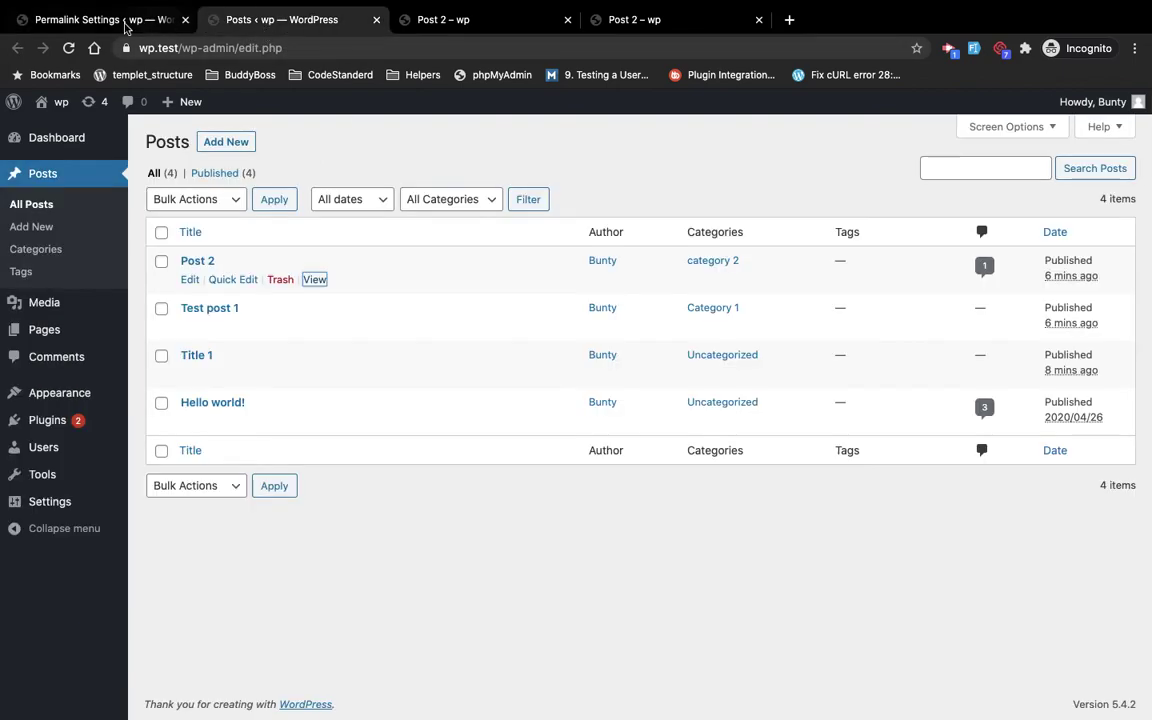
{"action": "left_click", "coordinate": [115, 30]}
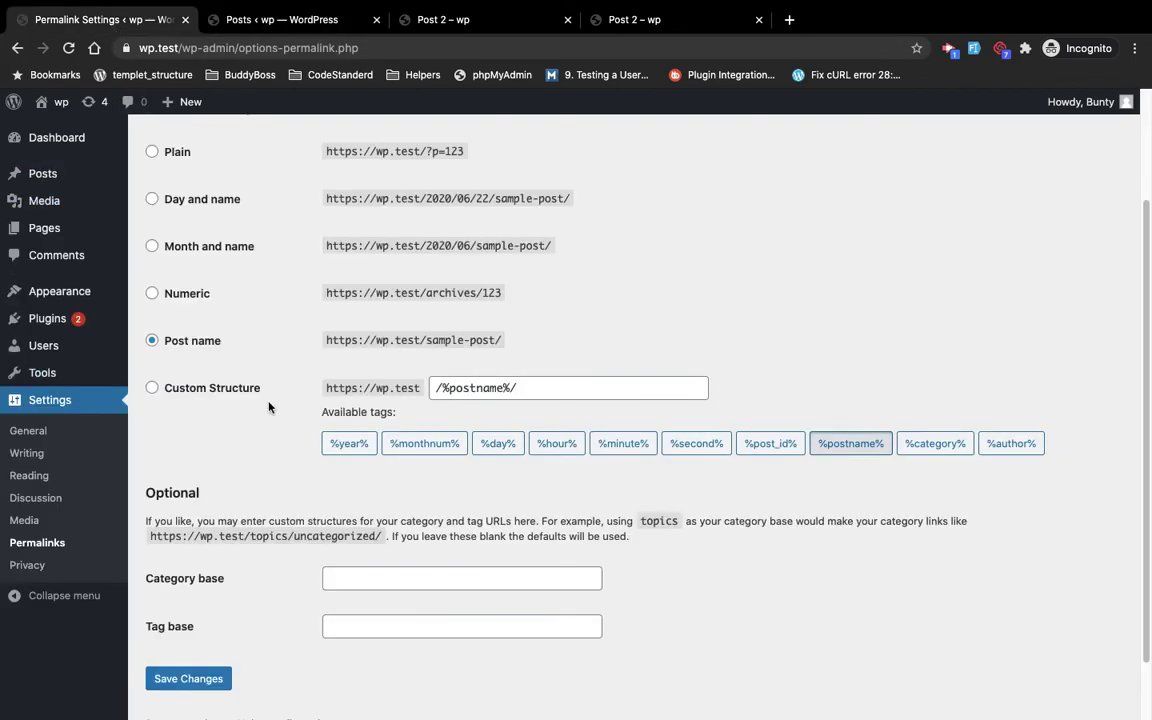
{"action": "scroll", "coordinate": [258, 330], "scroll_direction": "down", "scroll_amount": 2}
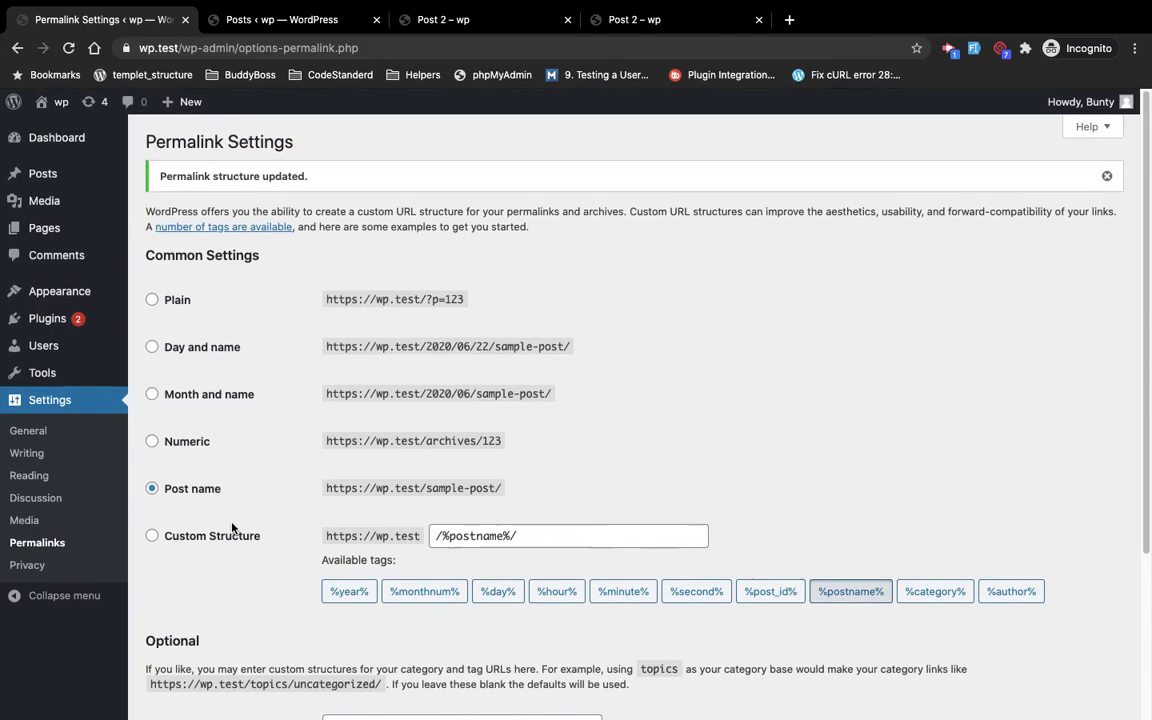